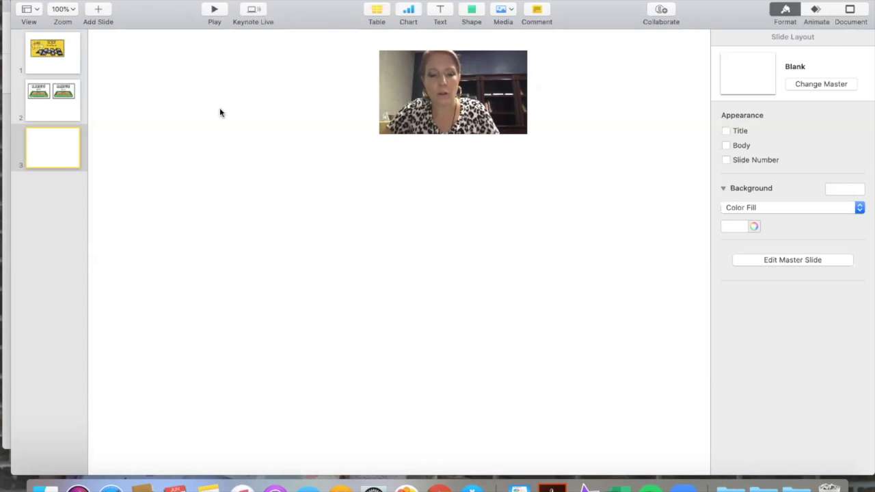
Insert a basic square on the blank third slide and place it near the slide's upper-left corner.
click(219, 113)
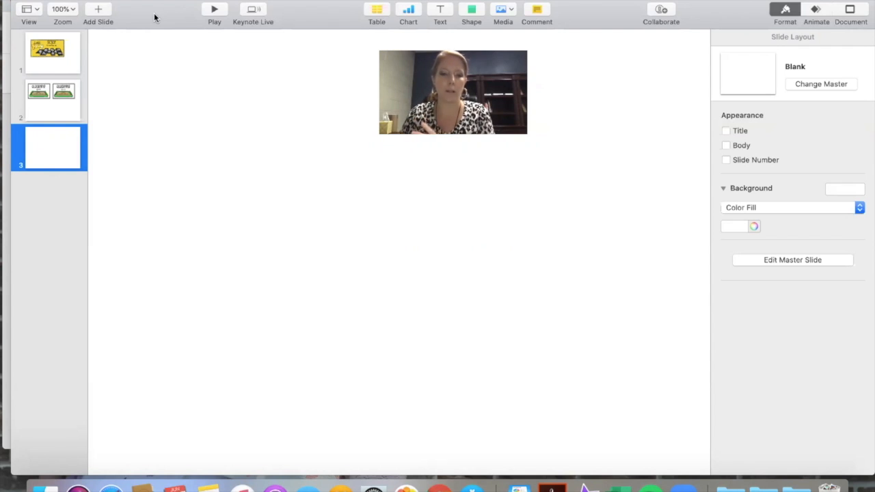
drag(165, 10, 125, 69)
drag(504, 47, 796, 7)
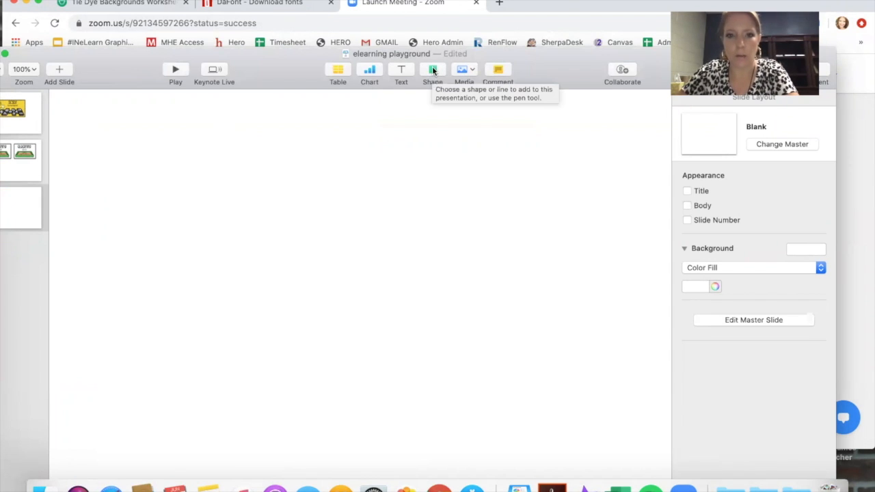
click(432, 69)
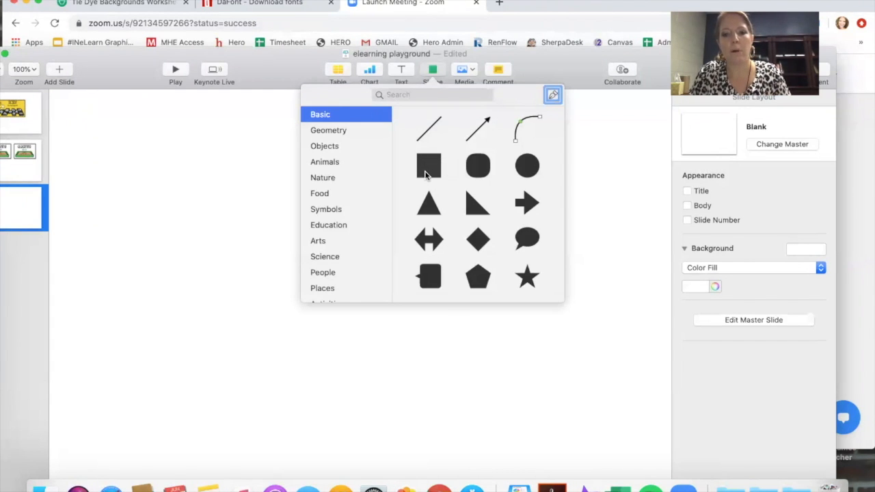
click(429, 167)
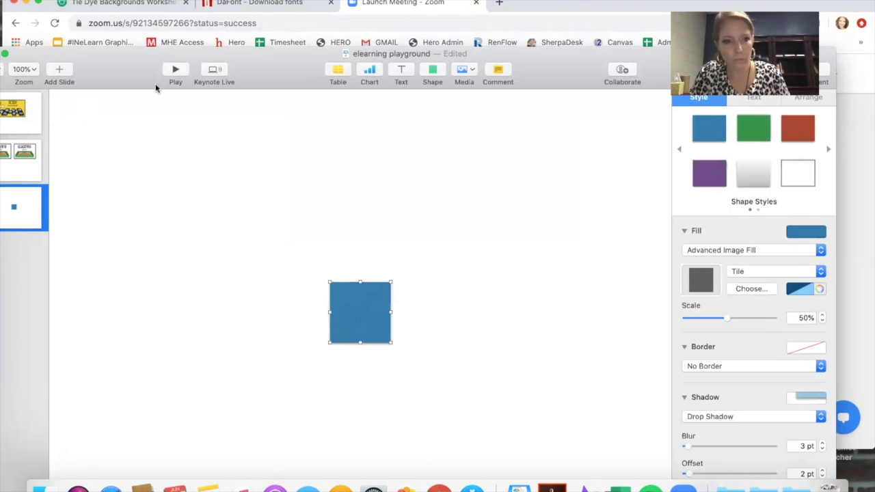
drag(140, 70, 159, 14)
drag(370, 254, 164, 100)
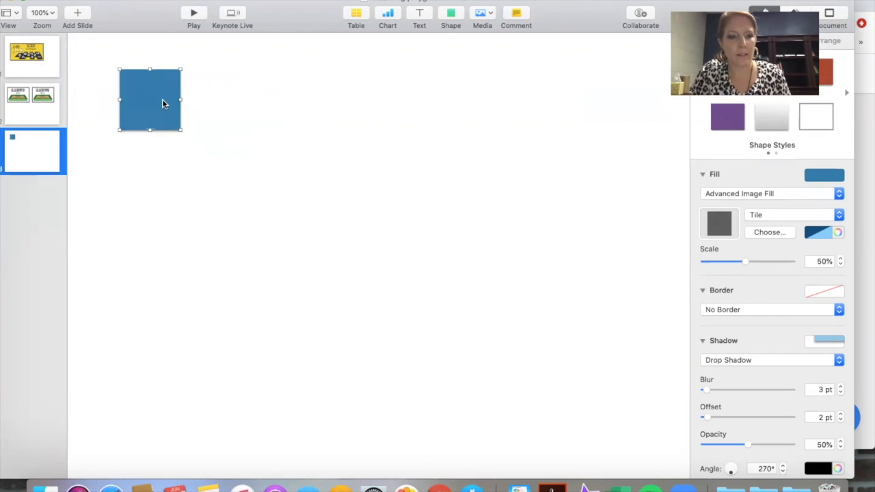
drag(144, 98, 135, 87)
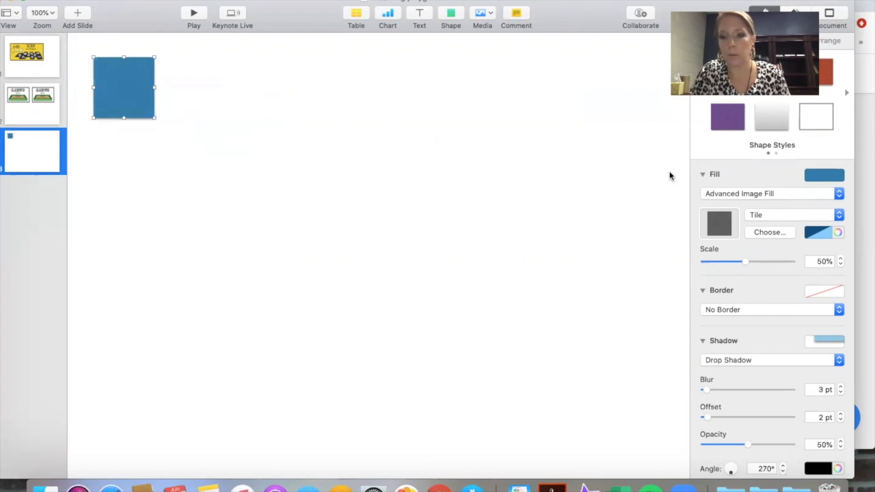
Change the square's fill to a solid teal Color Fill.
click(694, 119)
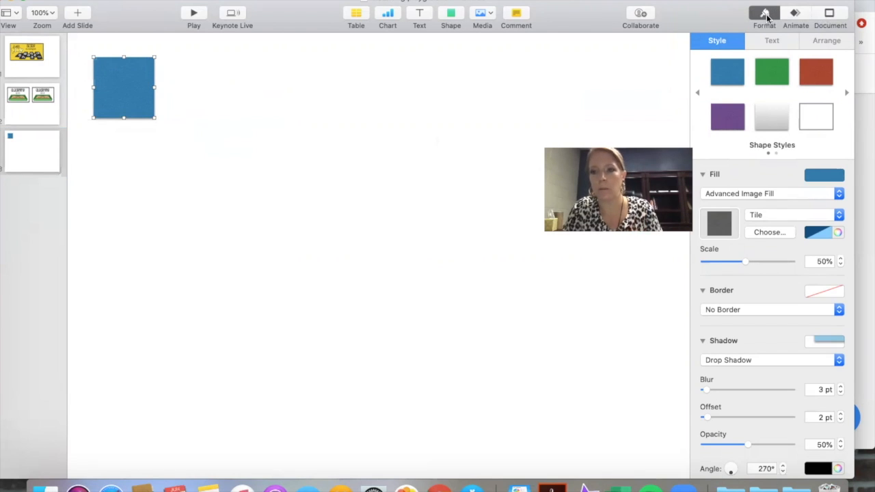
click(767, 18)
click(766, 16)
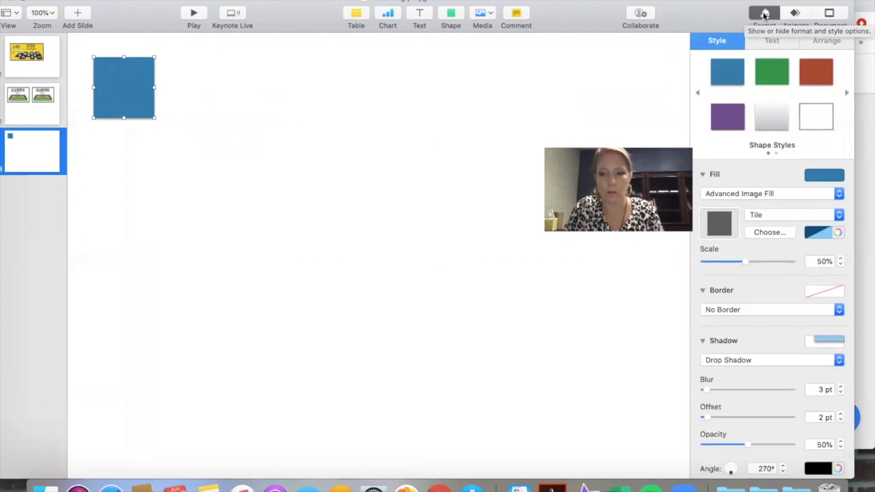
click(755, 193)
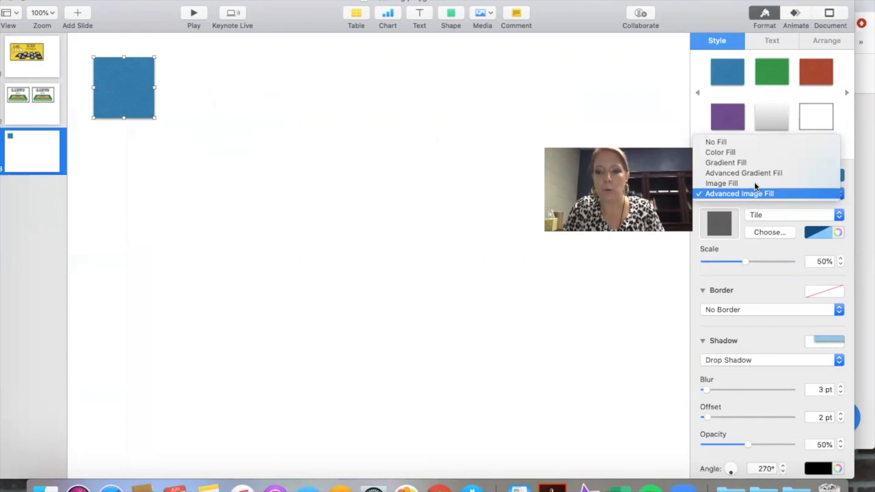
click(747, 153)
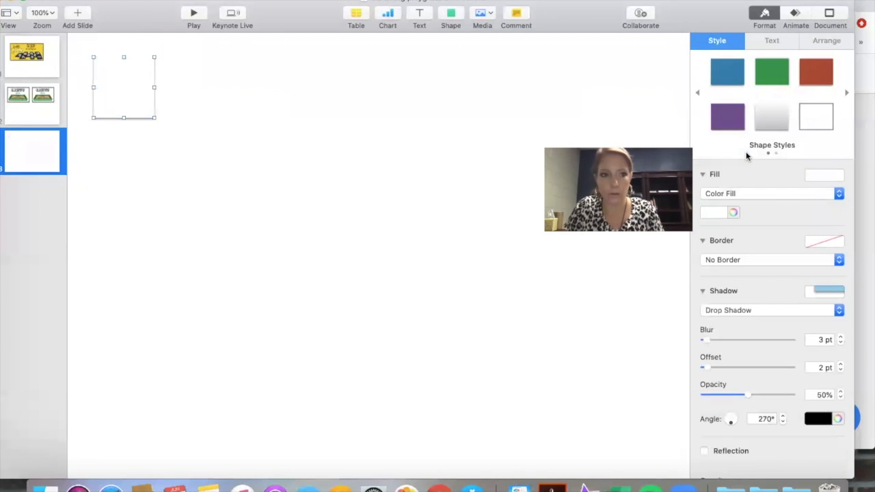
click(732, 214)
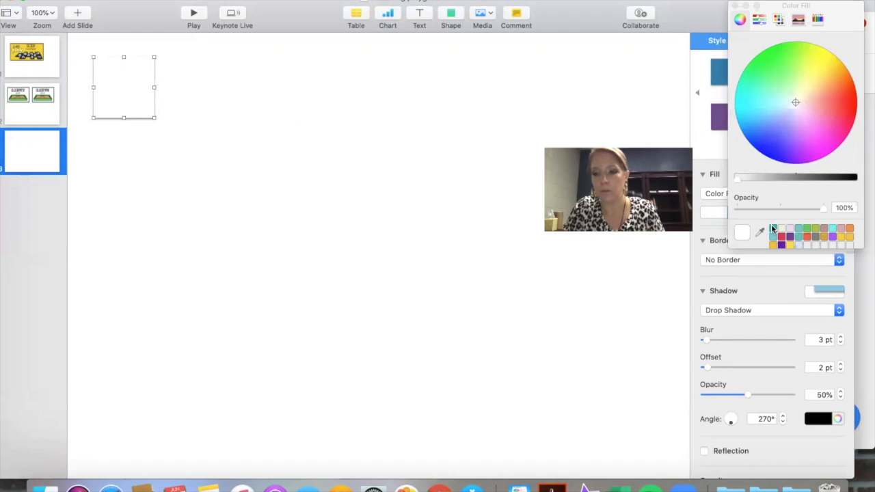
click(772, 228)
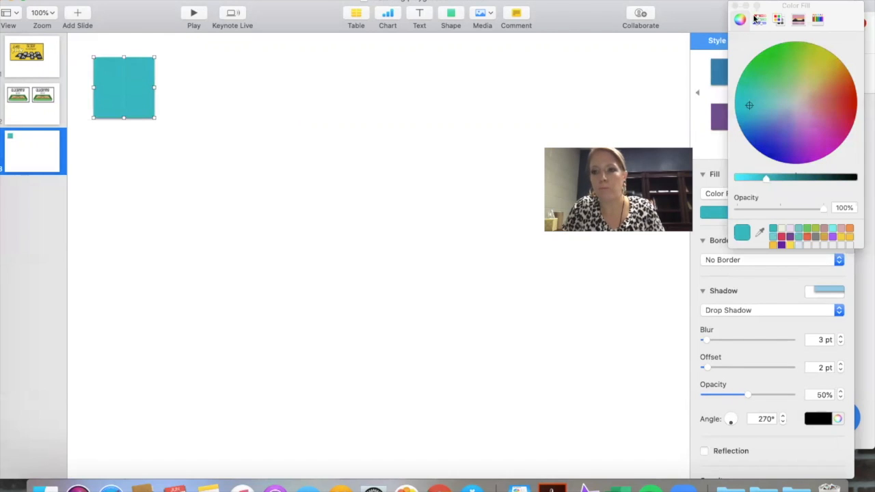
click(735, 6)
Switch the square's fill to Image Fill and open the image file chooser, closing it without picking a file.
click(759, 193)
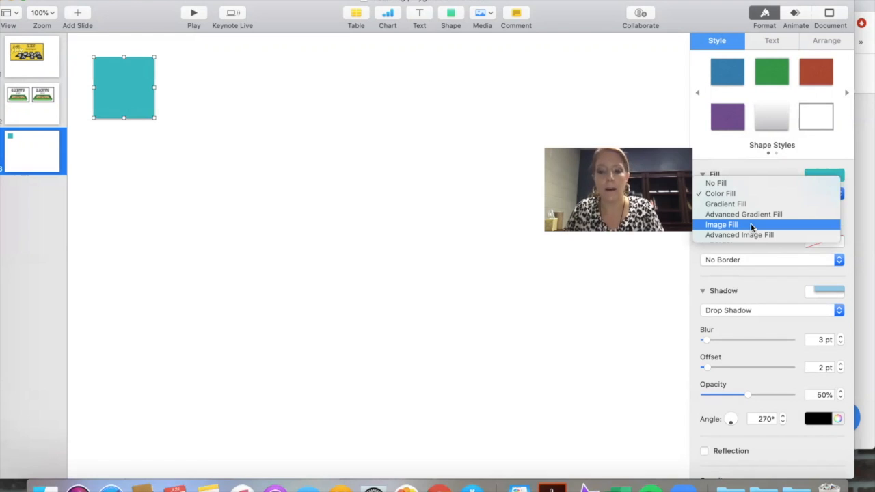
click(764, 172)
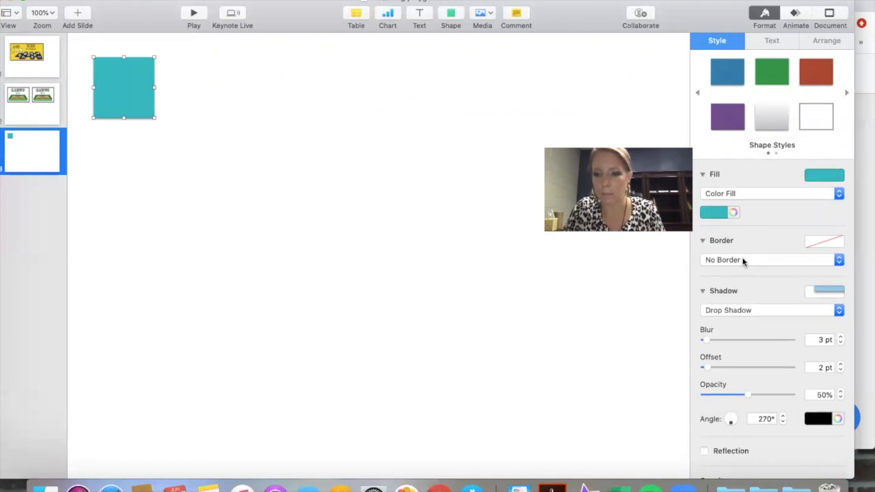
click(731, 193)
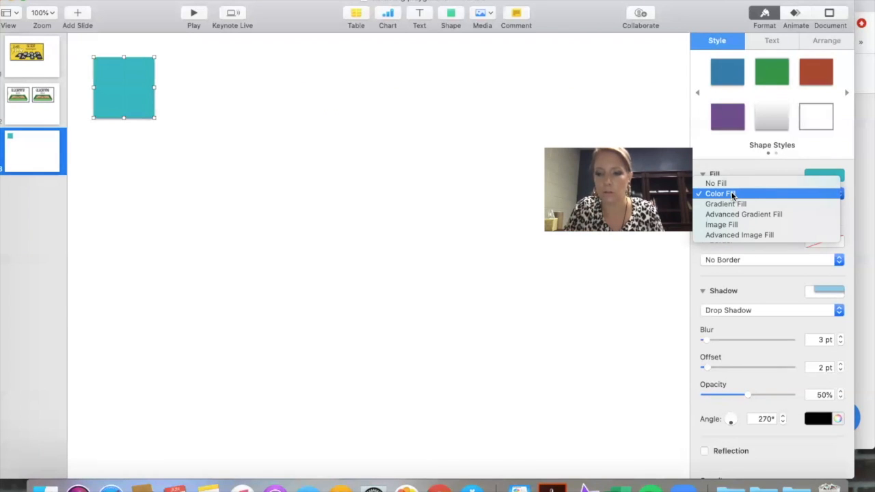
click(731, 231)
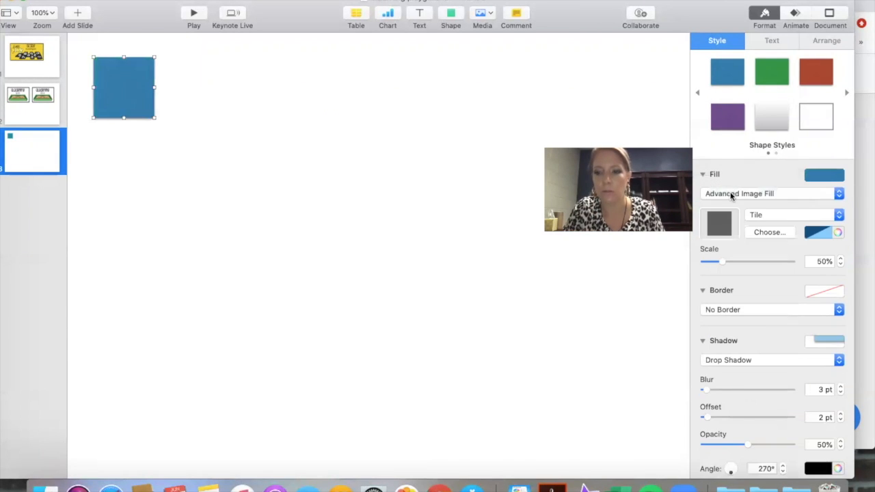
click(732, 194)
click(733, 184)
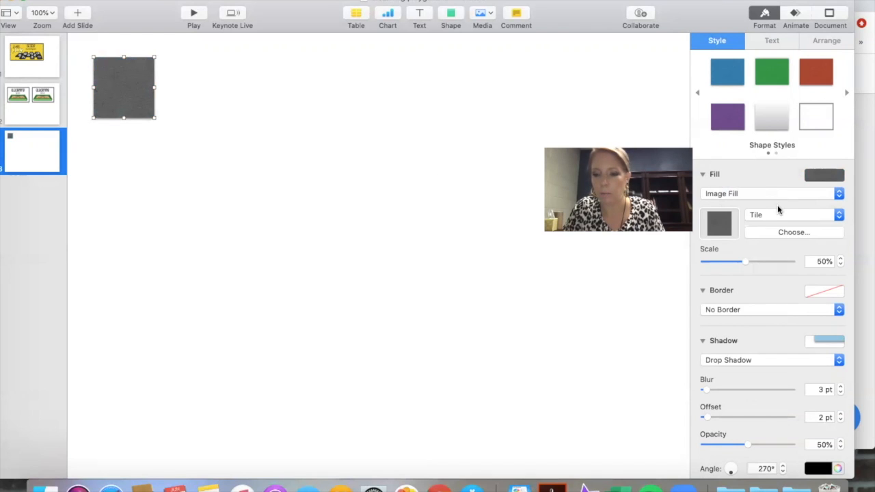
click(807, 233)
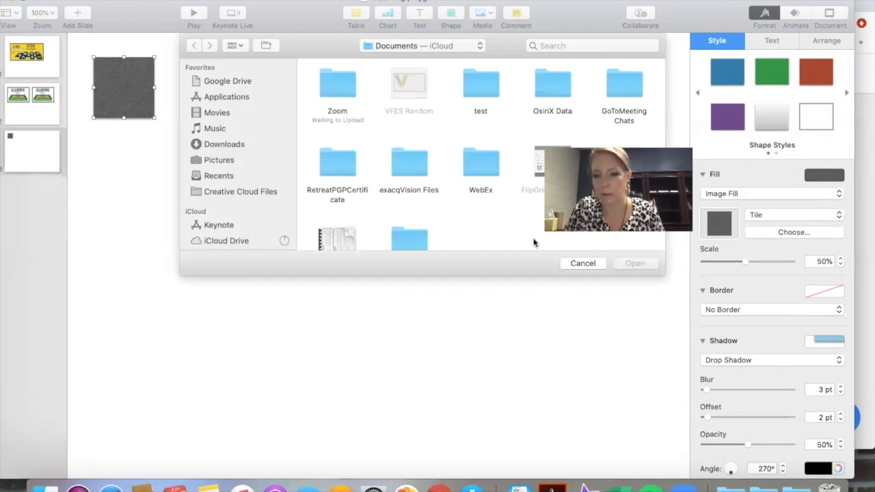
click(582, 264)
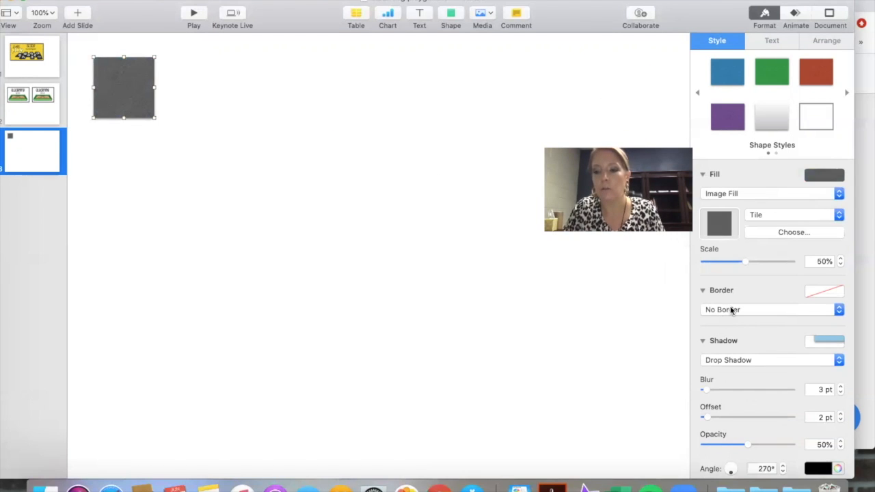
Add a Line border to the square and color it red.
click(730, 312)
click(728, 320)
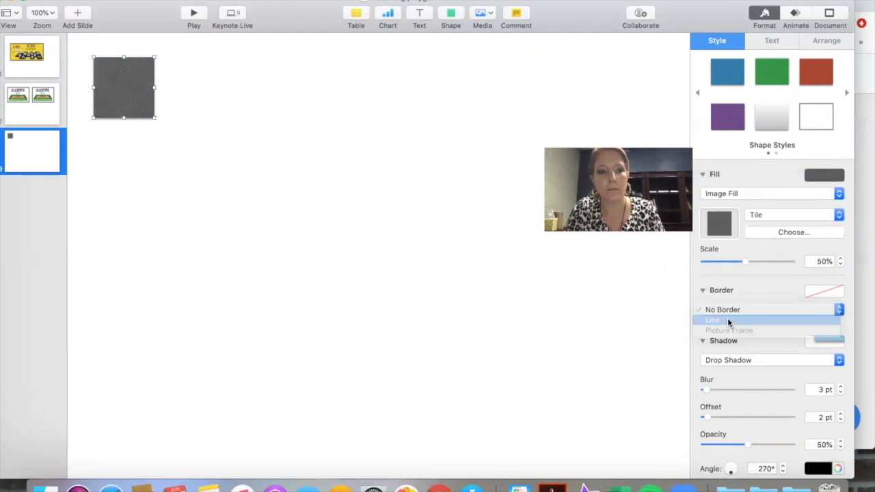
click(769, 329)
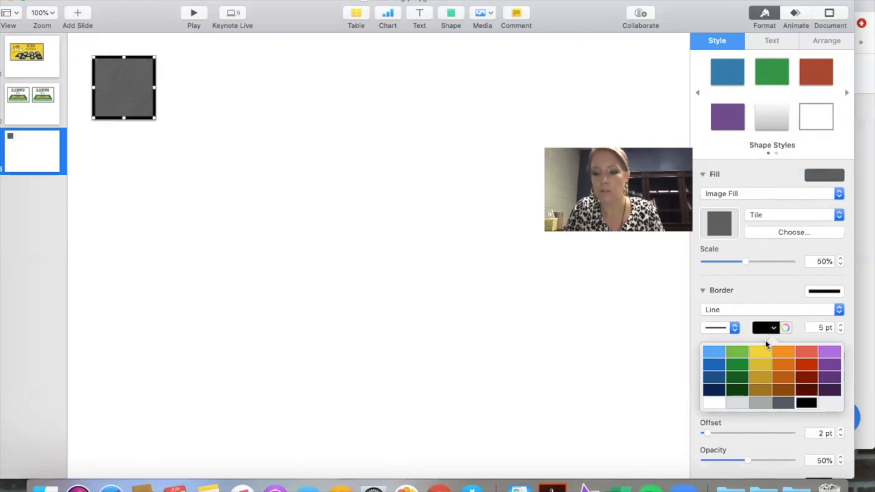
click(807, 367)
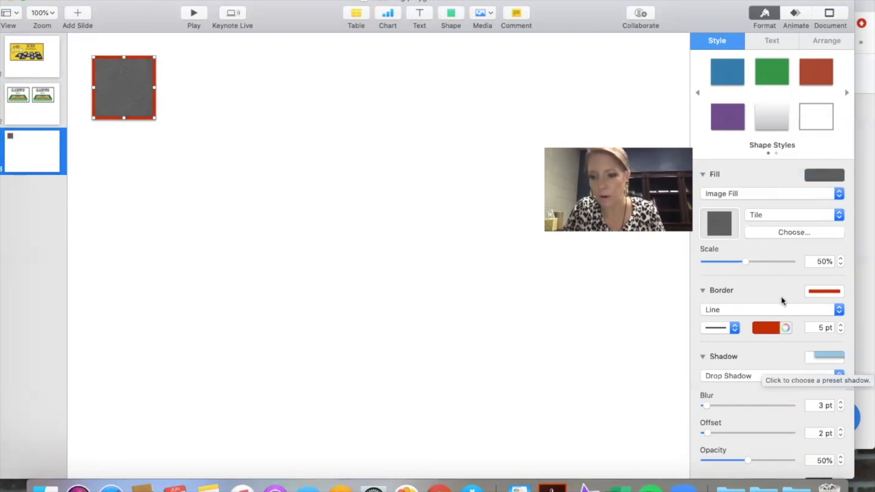
Try several thicknesses for the square's red border and set it to 1 pt.
click(841, 331)
click(841, 331)
click(841, 331)
click(841, 331)
click(841, 326)
click(841, 326)
click(841, 326)
click(841, 327)
click(840, 327)
click(841, 331)
click(841, 331)
click(840, 331)
click(841, 331)
click(840, 331)
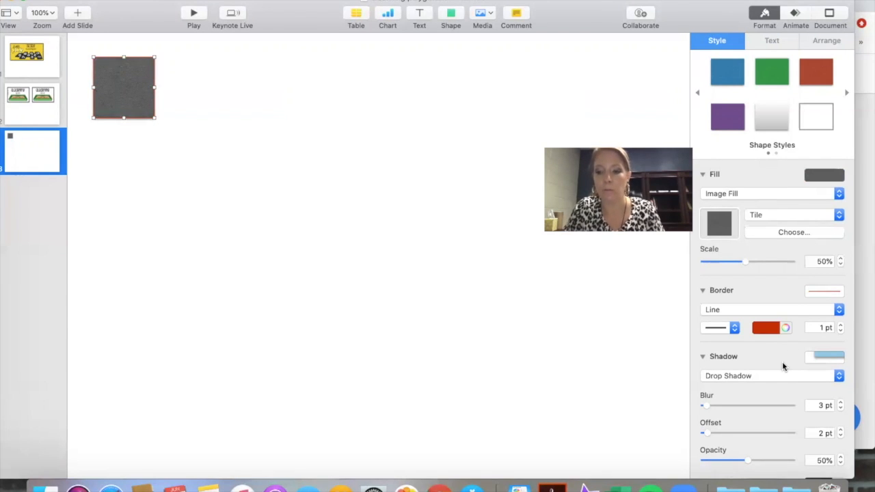
Remove the square's drop shadow by setting it to No Shadow.
scroll(782, 362, down, 2)
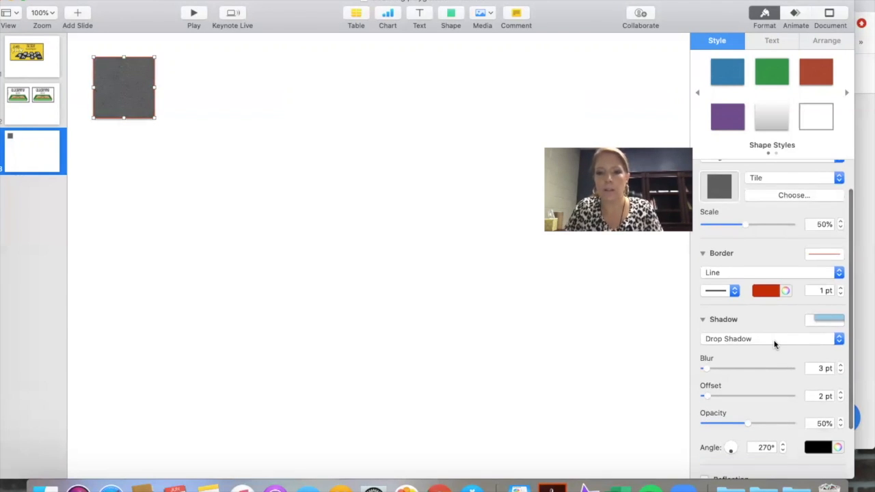
click(775, 342)
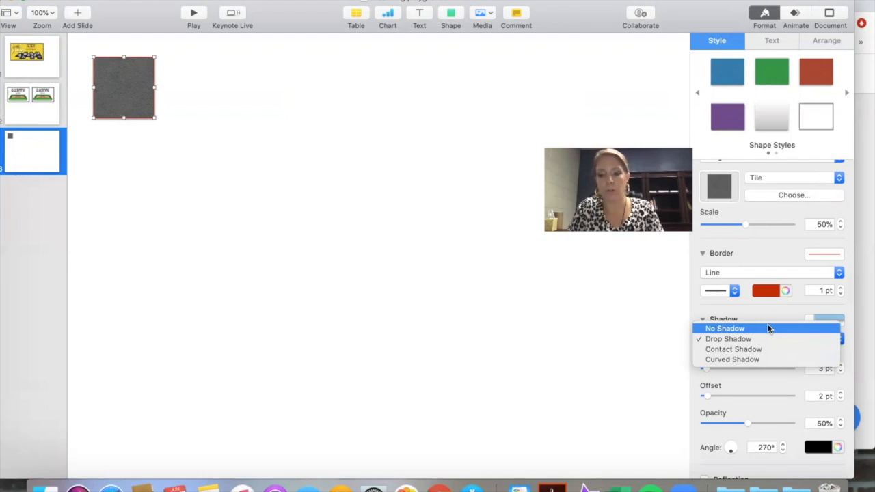
click(768, 328)
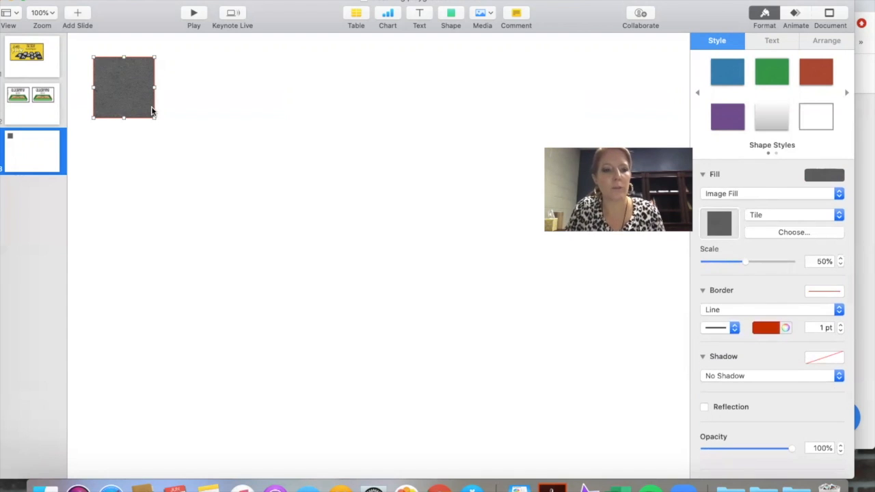
Stretch the square into a wide banner rectangle and position it across the upper part of the slide.
drag(151, 117, 264, 203)
drag(253, 230, 268, 222)
click(267, 221)
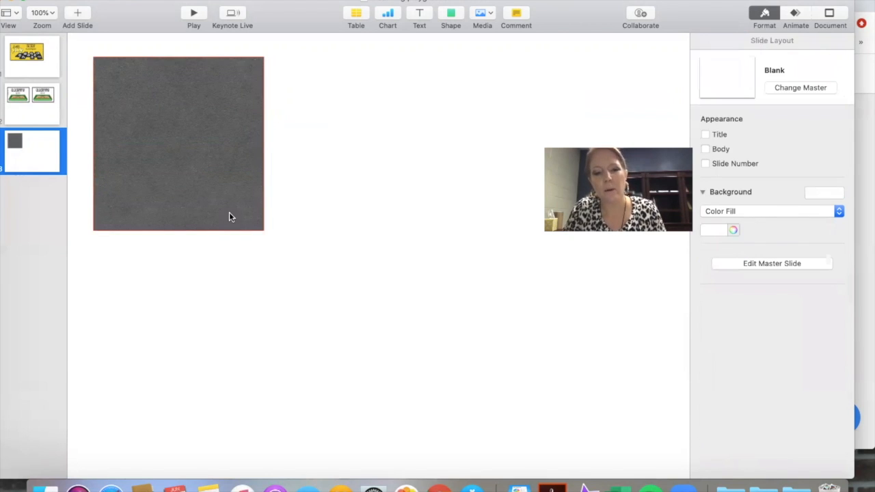
click(250, 221)
drag(259, 229, 250, 209)
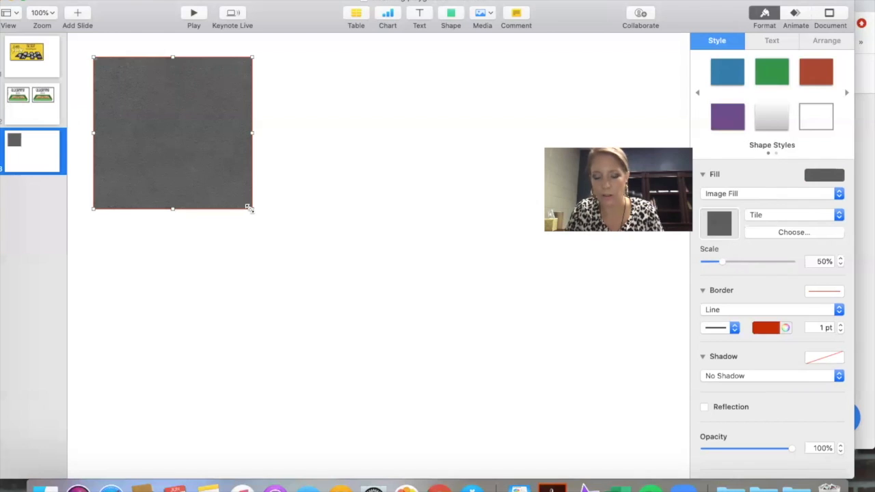
drag(251, 209, 564, 171)
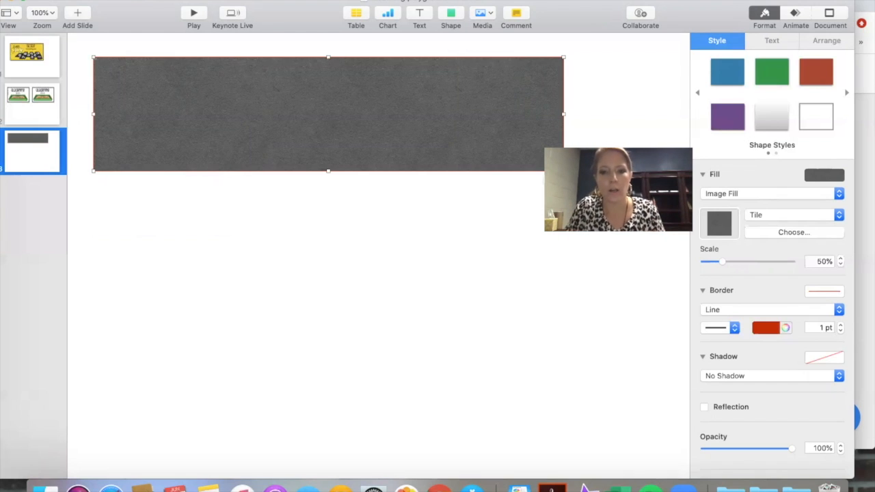
drag(521, 142, 506, 131)
drag(548, 160, 596, 171)
mouse_move(512, 125)
mouse_down()
mouse_move(519, 117)
mouse_move(507, 124)
mouse_up()
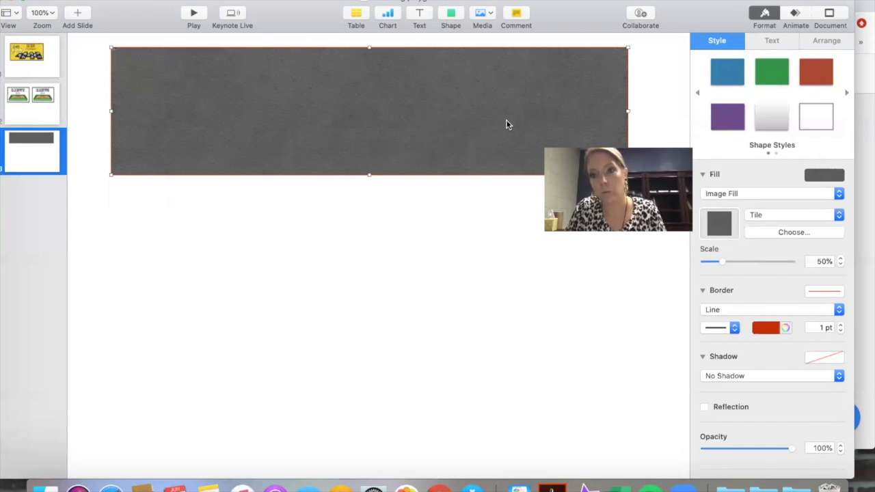
Look over the finished designs on the first two slides and reselect the banner rectangle on the third slide.
click(34, 60)
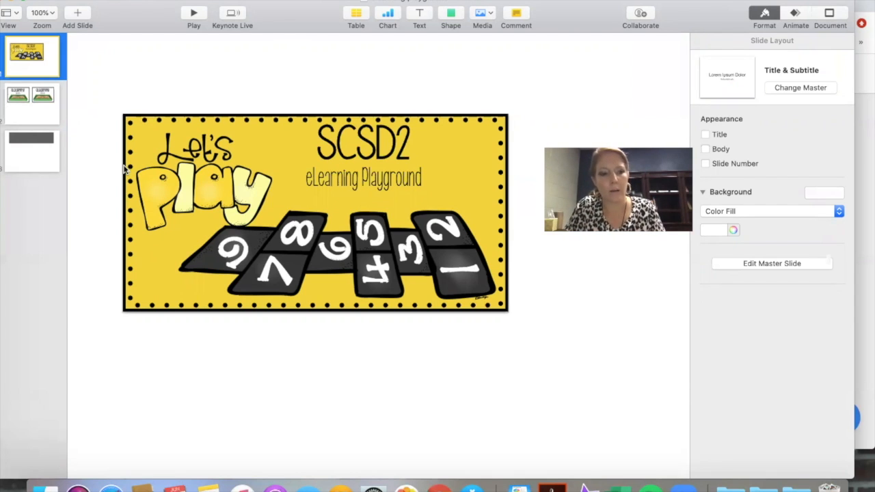
click(28, 106)
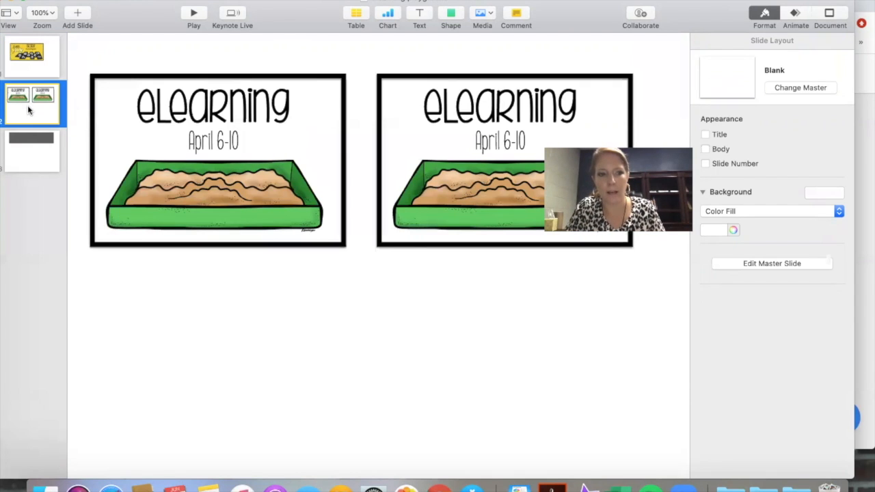
click(24, 64)
click(29, 89)
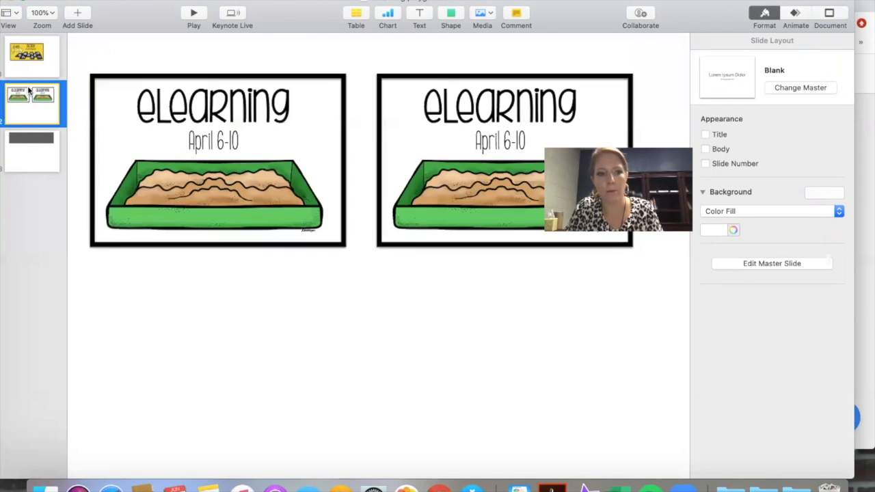
click(36, 141)
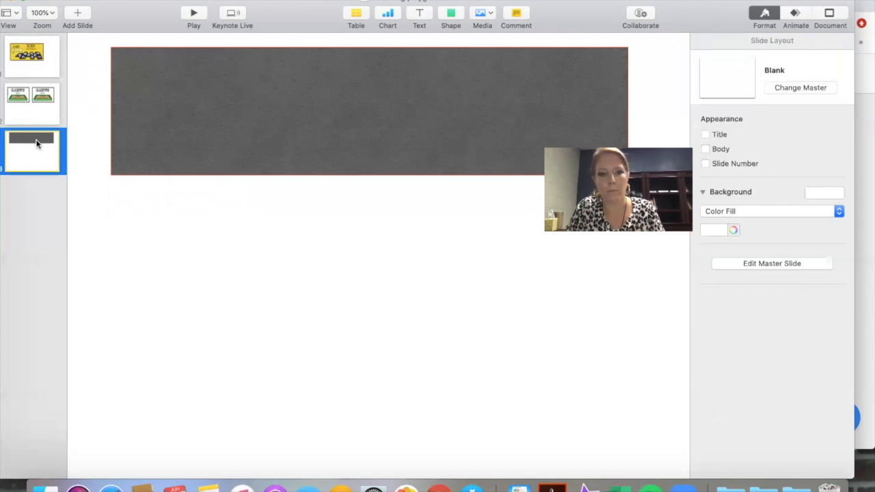
click(233, 130)
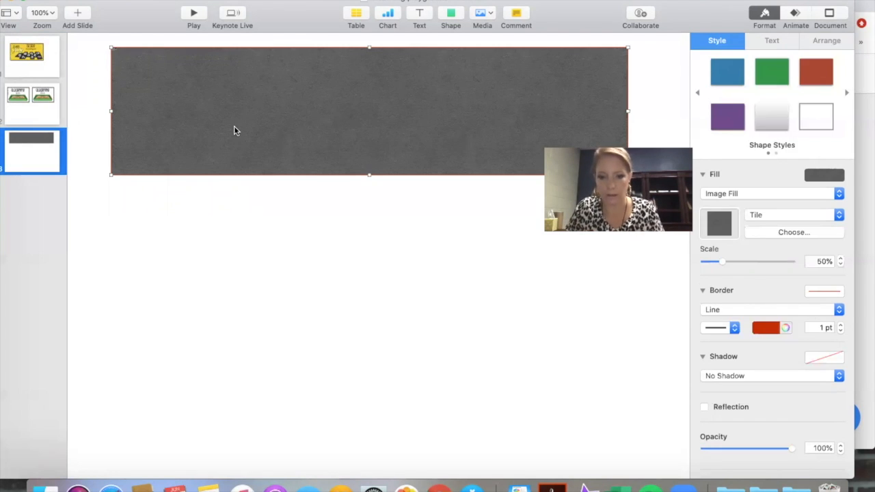
Switch to Chrome and look through the Teachers Pay Teachers search results for tie dye backgrounds.
drag(670, 12, 673, 152)
click(439, 93)
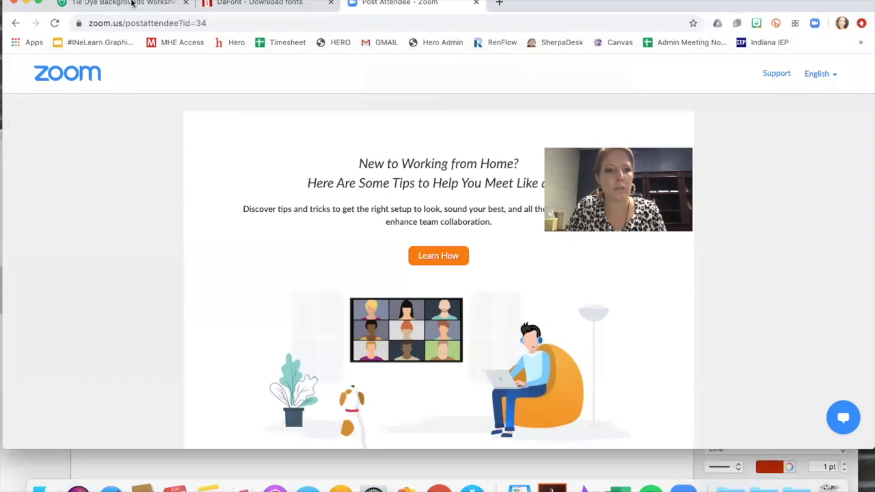
click(132, 3)
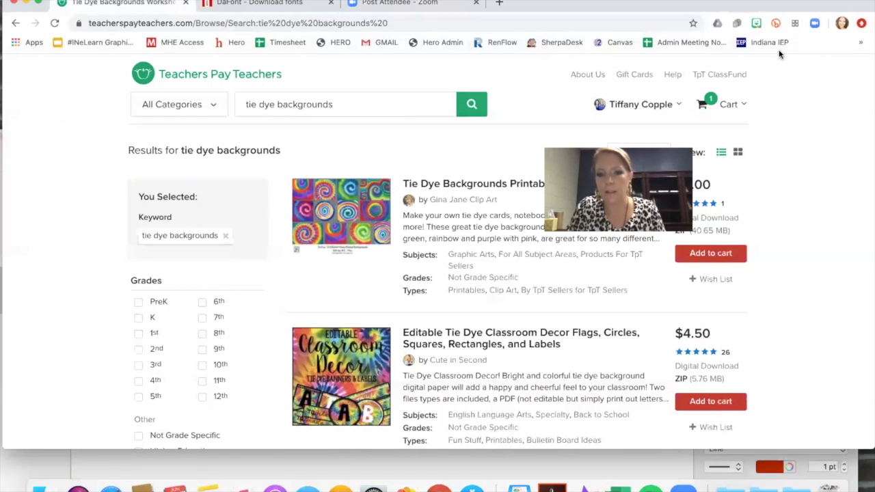
click(344, 103)
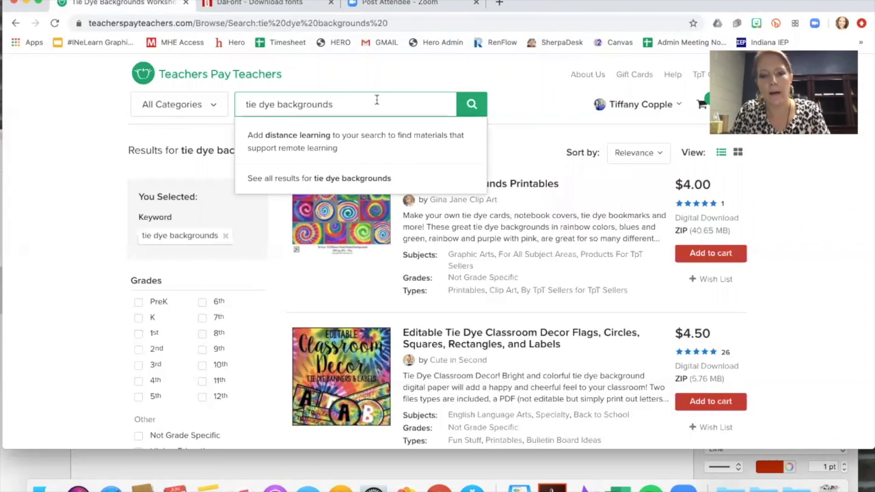
click(524, 172)
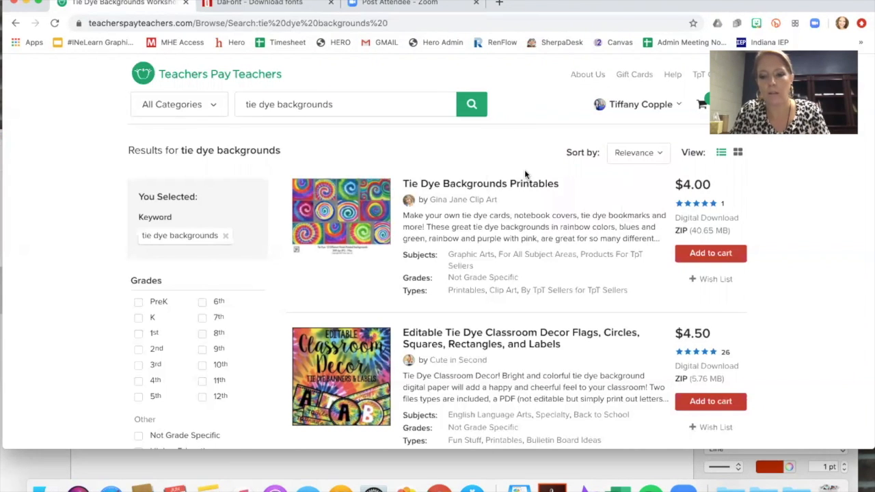
scroll(524, 173, down, 7)
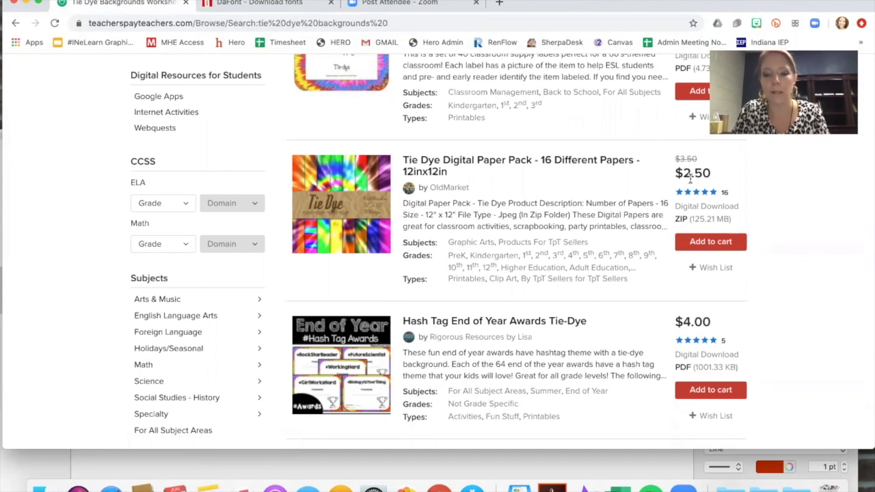
scroll(691, 179, down, 5)
scroll(690, 181, up, 4)
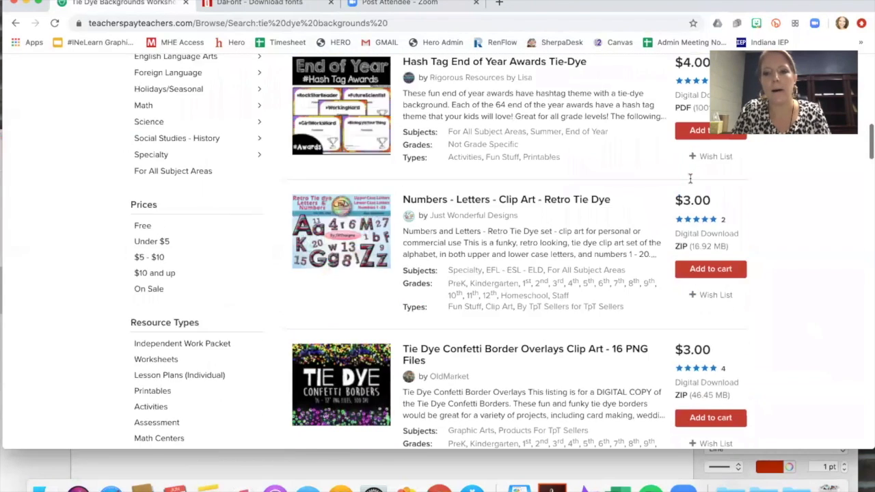
scroll(690, 181, up, 1)
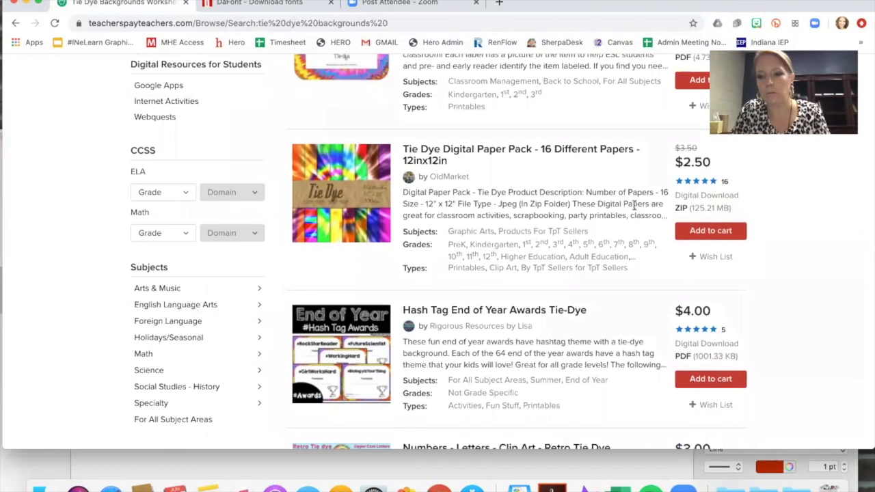
Add the 16-paper Tie Dye Digital Paper Pack to the cart and remove the Superhero Clip Art Growing Bundle from it.
click(722, 234)
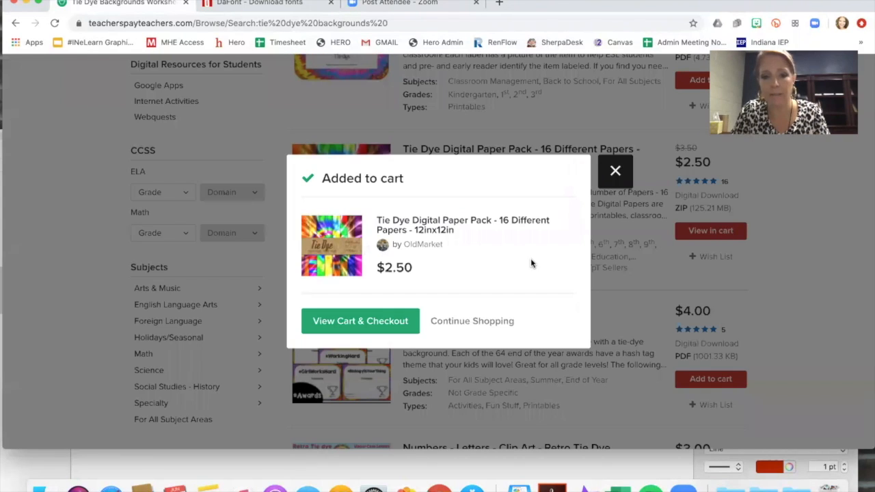
click(407, 323)
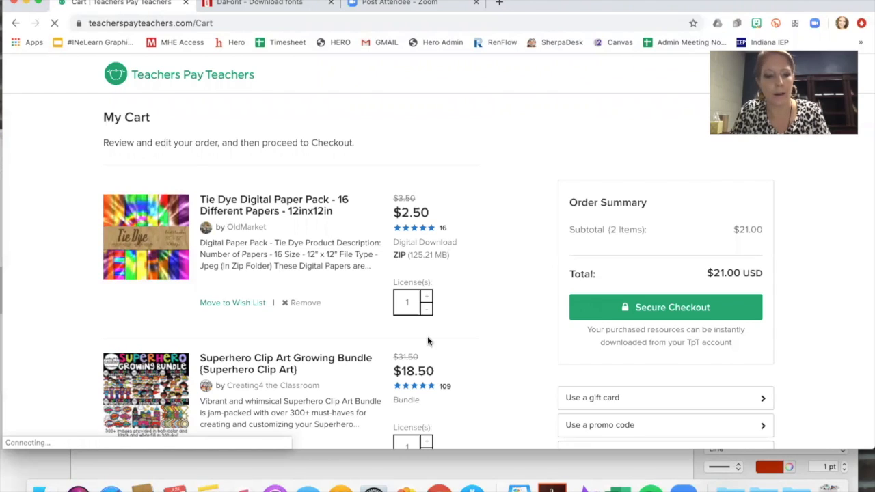
scroll(430, 342, down, 3)
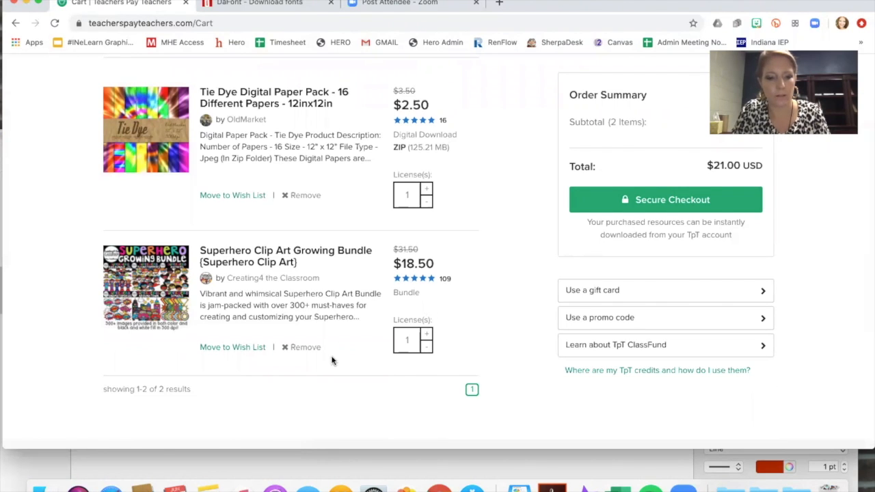
click(305, 347)
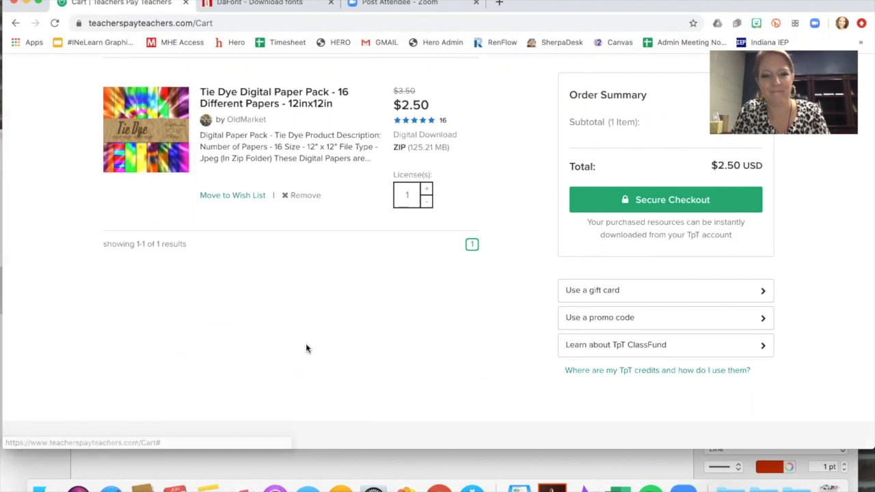
scroll(430, 287, up, 3)
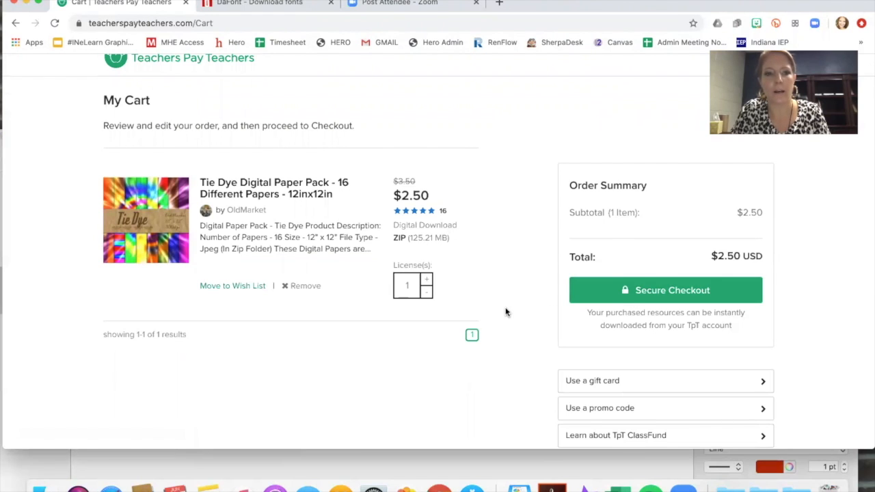
scroll(506, 312, up, 1)
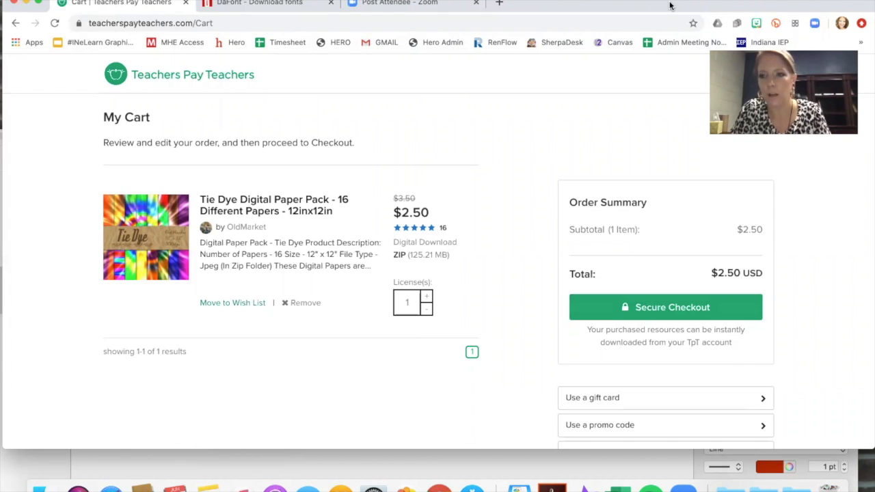
View the DaFont home page, return to the shopping cart page and minimize Chrome.
click(214, 6)
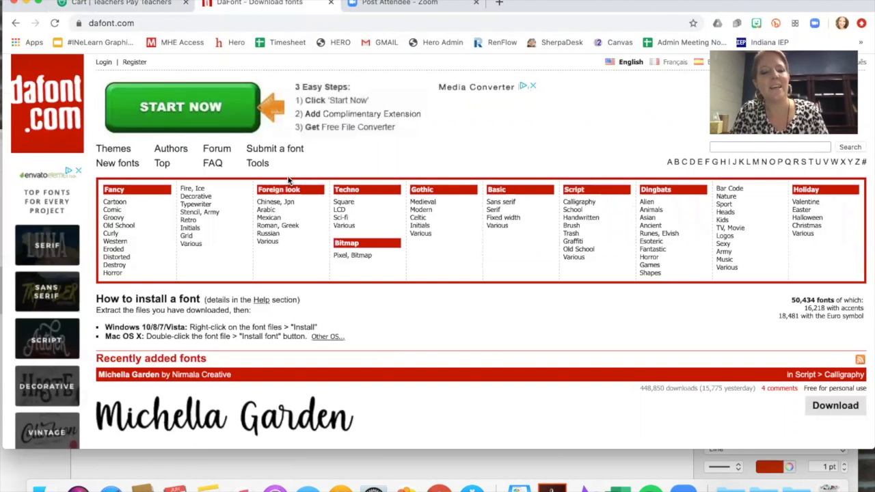
click(123, 3)
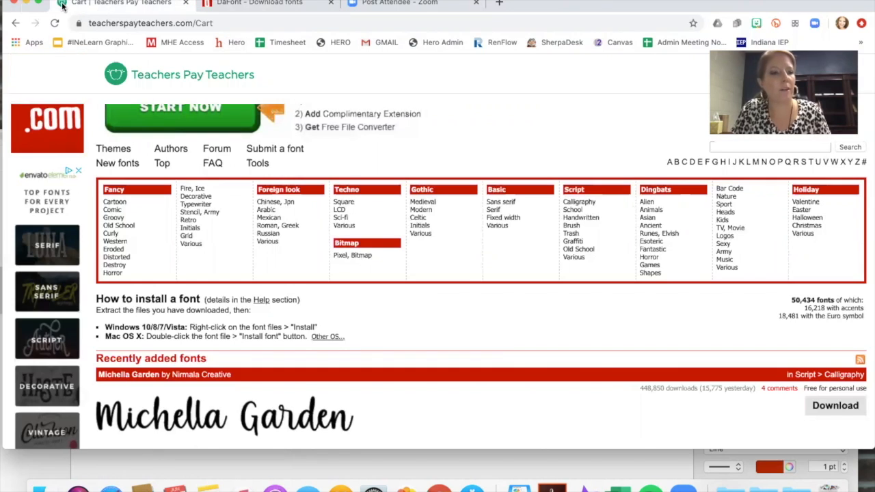
click(25, 3)
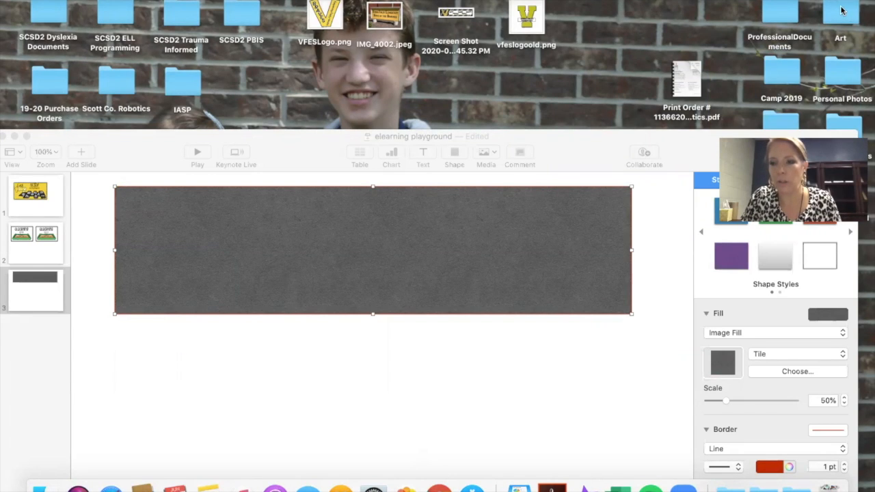
Move the Art folder to a clear spot on the desktop and open its Popsicle Paradise > Papers > Overlapping circles subfolder.
drag(843, 13, 697, 26)
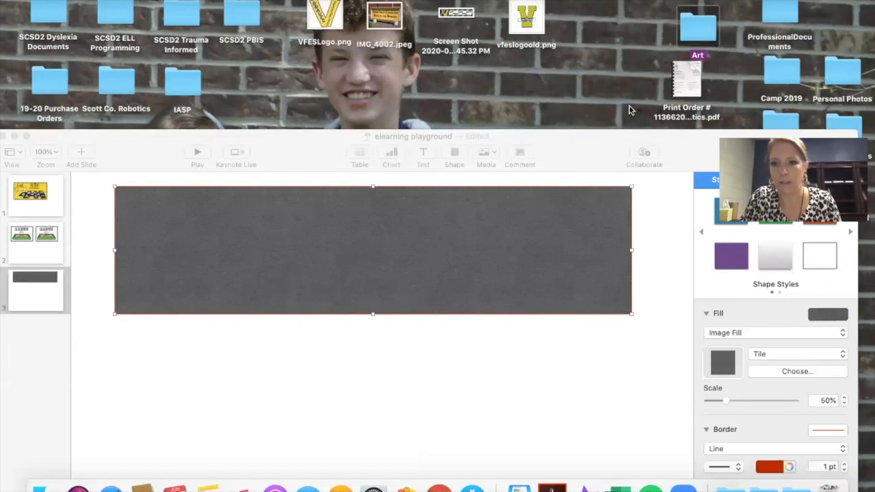
drag(703, 17, 706, 15)
double_click(706, 15)
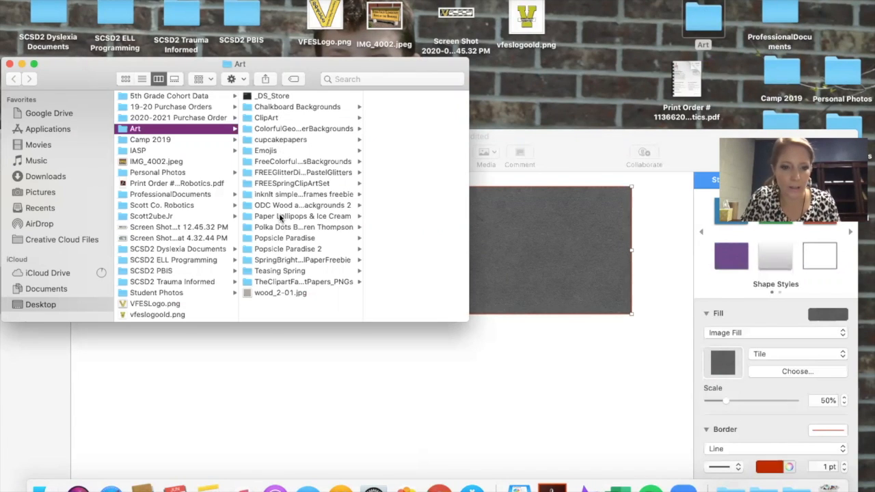
click(286, 238)
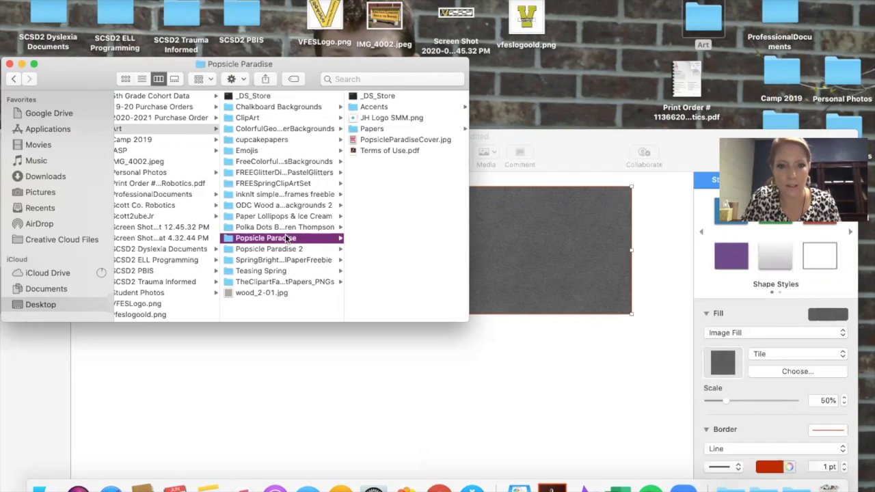
click(395, 131)
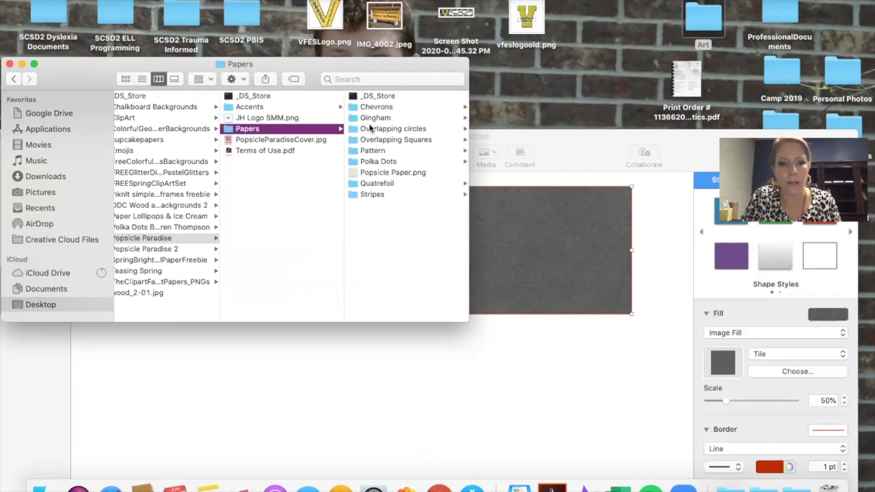
drag(367, 64, 192, 62)
click(216, 129)
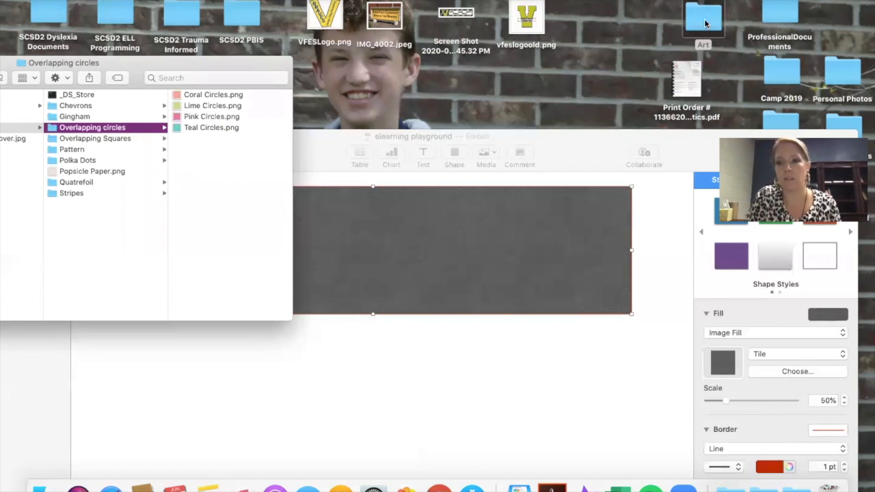
Preview the Lime Circles and Pink Circles papers and place Pink Circles.png in the banner rectangle on the third slide.
click(212, 105)
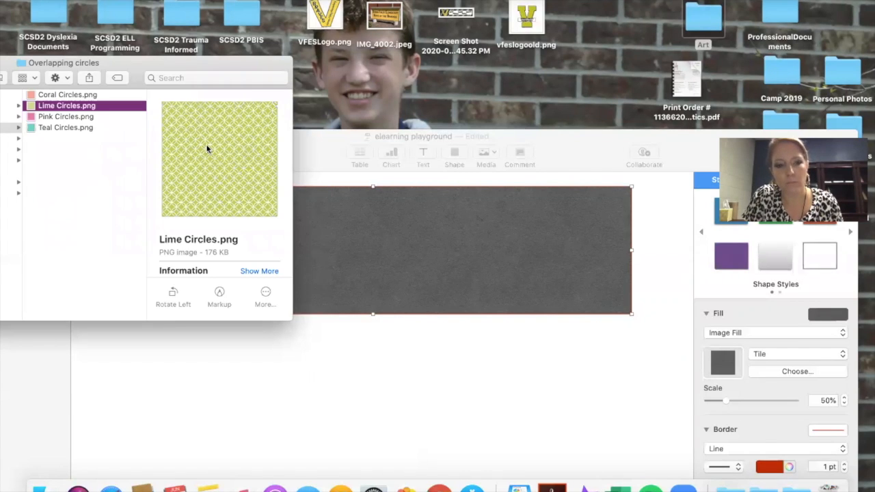
click(64, 117)
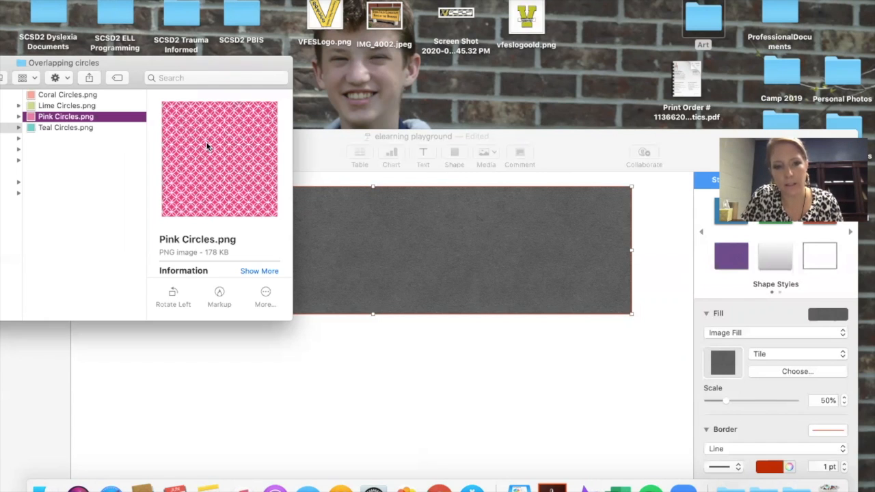
drag(214, 137, 624, 43)
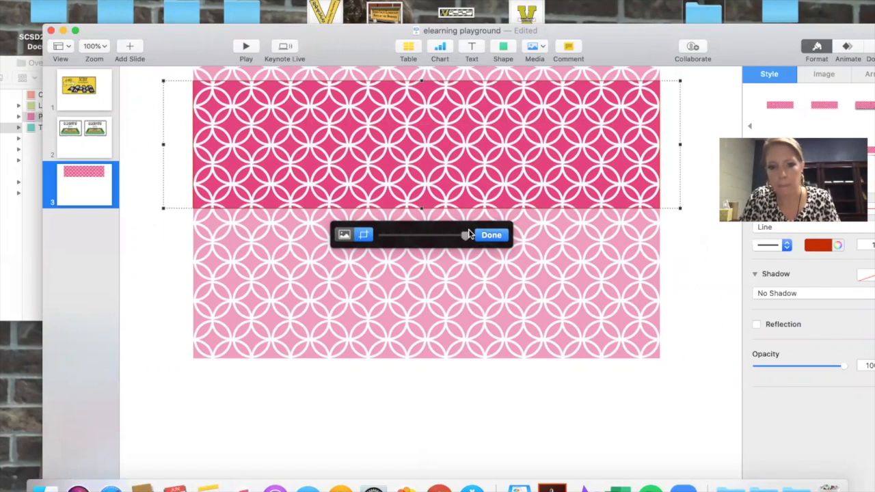
Reposition and enlarge the pink circles image within its mask until it fills the whole banner.
drag(465, 236, 490, 225)
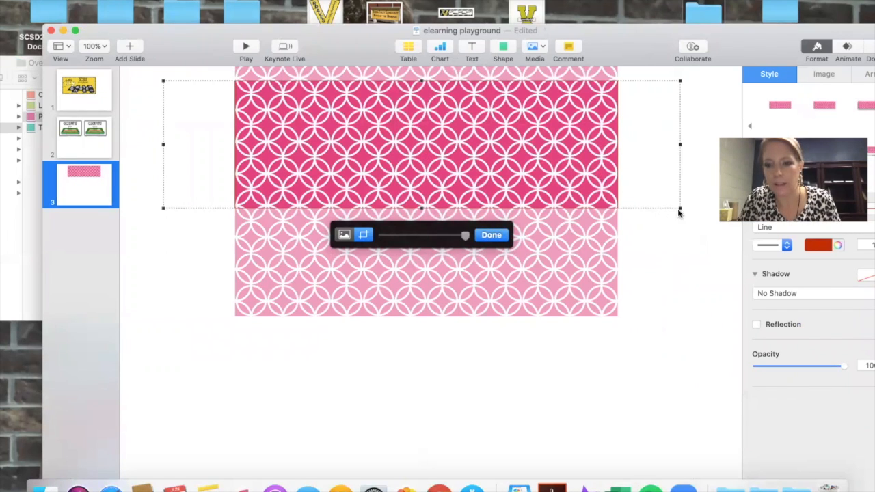
drag(509, 159, 425, 171)
drag(532, 323, 744, 423)
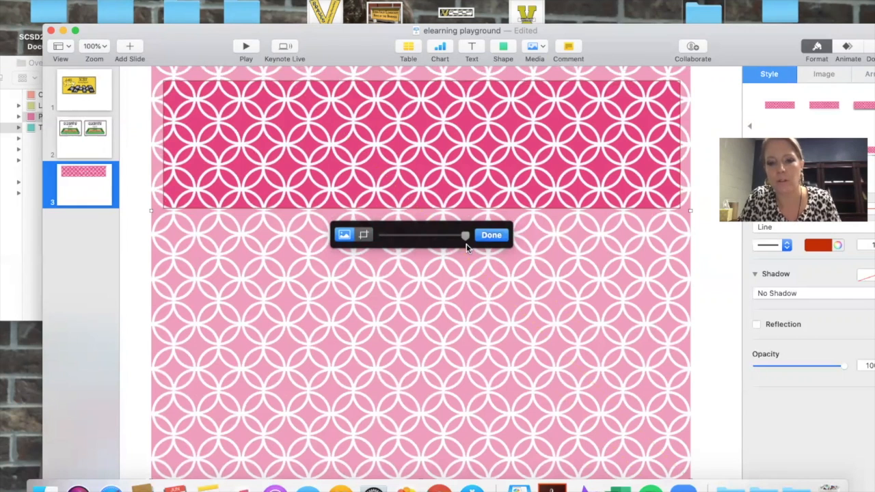
click(492, 236)
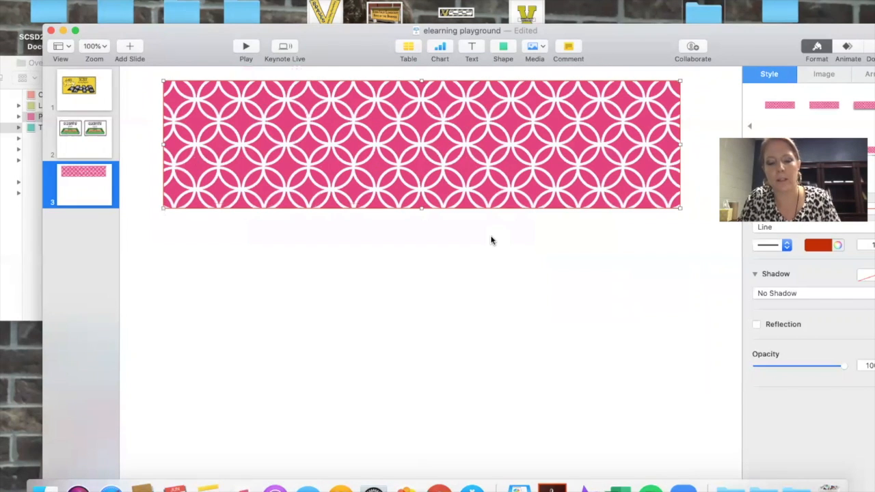
Change the border color of the pink circles banner to black.
drag(622, 44, 580, 42)
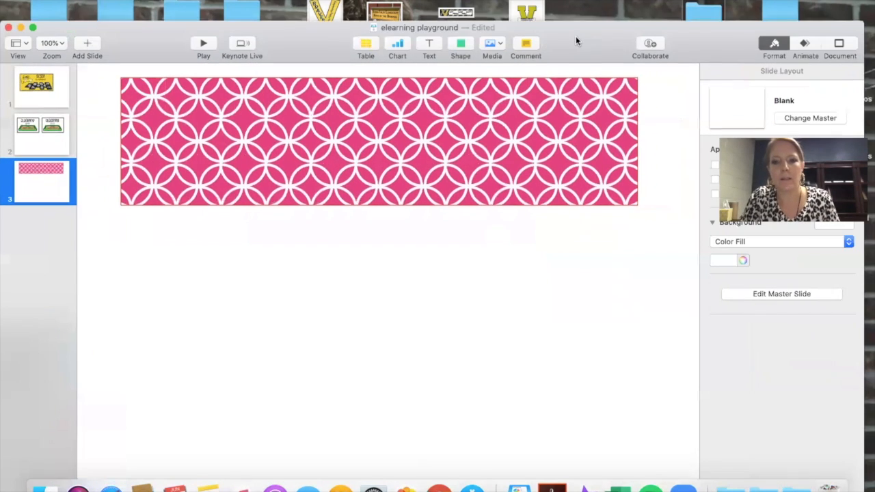
drag(722, 49, 693, 40)
click(596, 128)
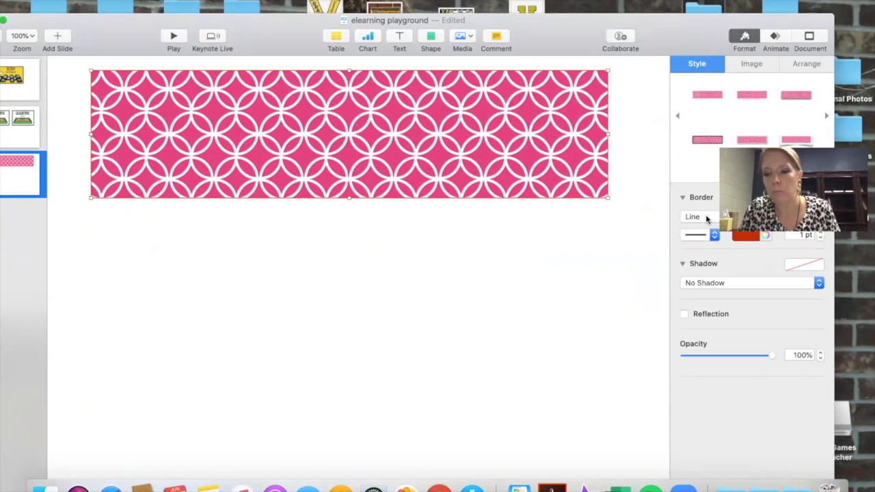
click(750, 237)
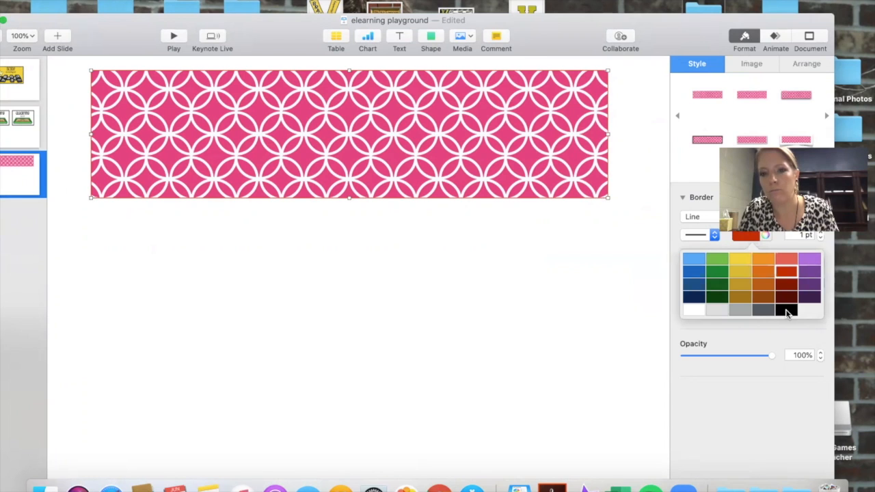
click(786, 311)
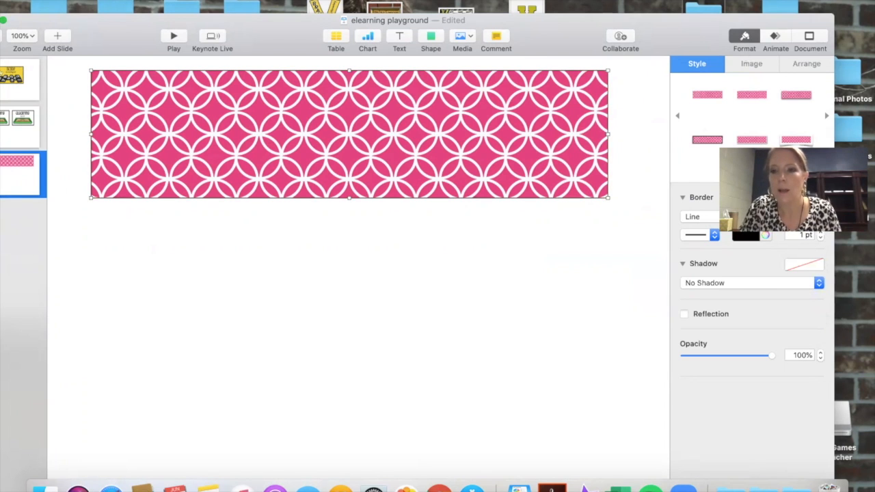
Thicken the banner's black border by several points and deselect the banner.
drag(602, 32, 495, 28)
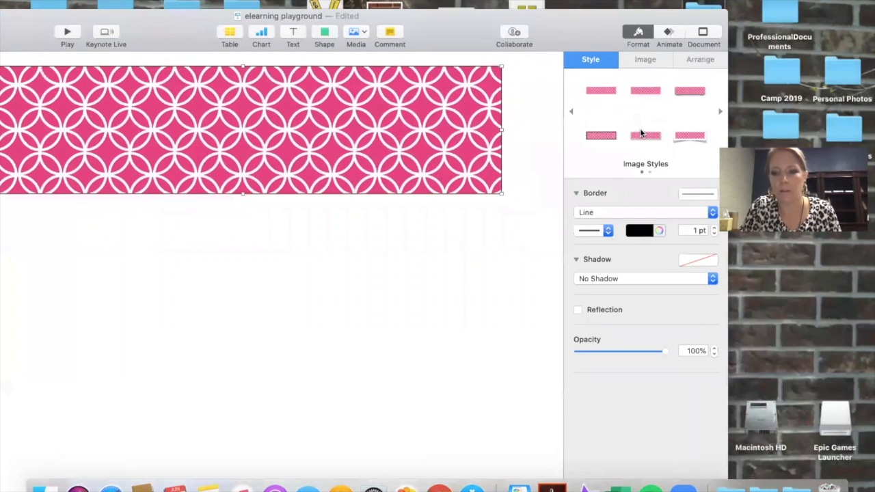
click(714, 229)
click(715, 228)
click(714, 229)
click(715, 229)
click(714, 228)
drag(583, 37, 661, 49)
click(535, 266)
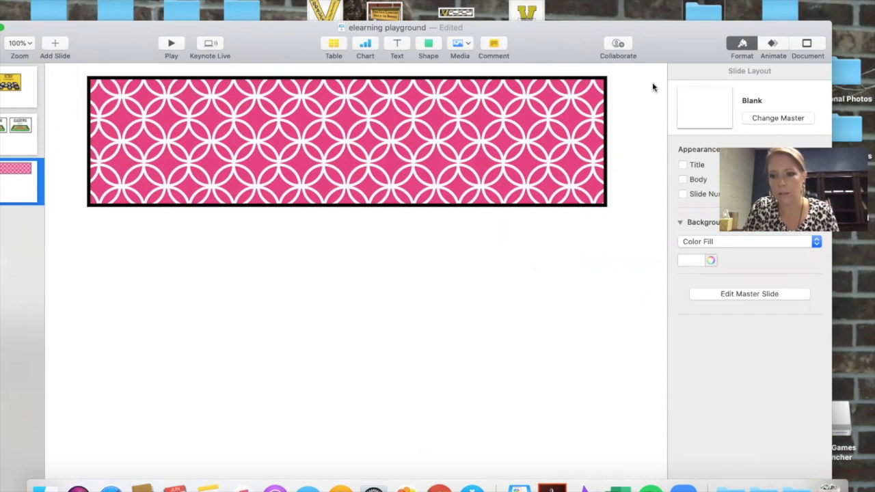
View the fill types offered for the slide background.
click(718, 241)
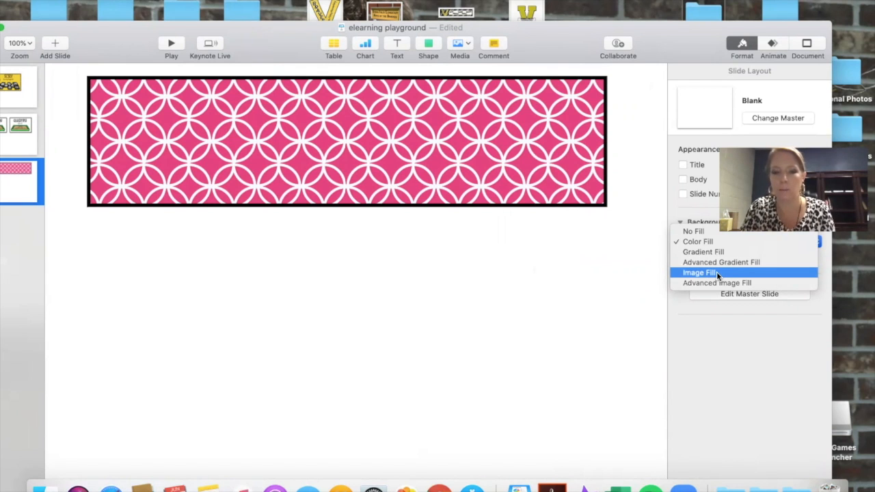
click(554, 271)
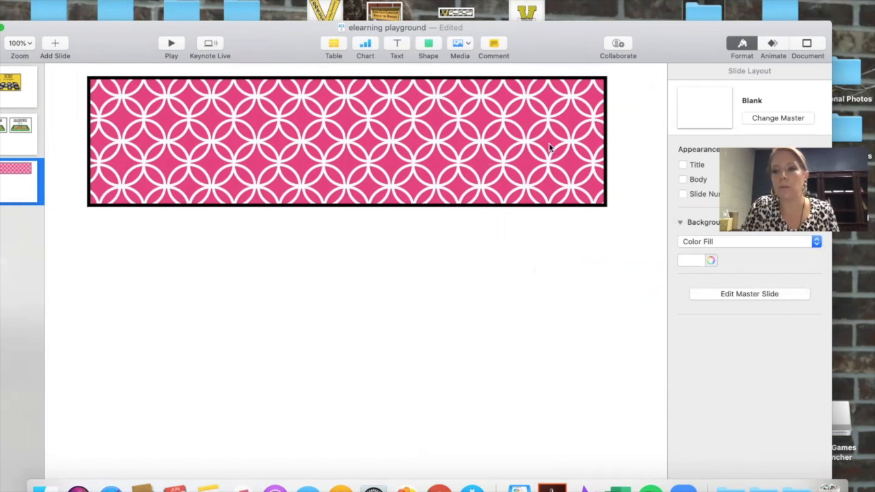
Switch to the Chrome window holding the Teachers Pay Teachers cart and bring up the DaFont website.
click(461, 244)
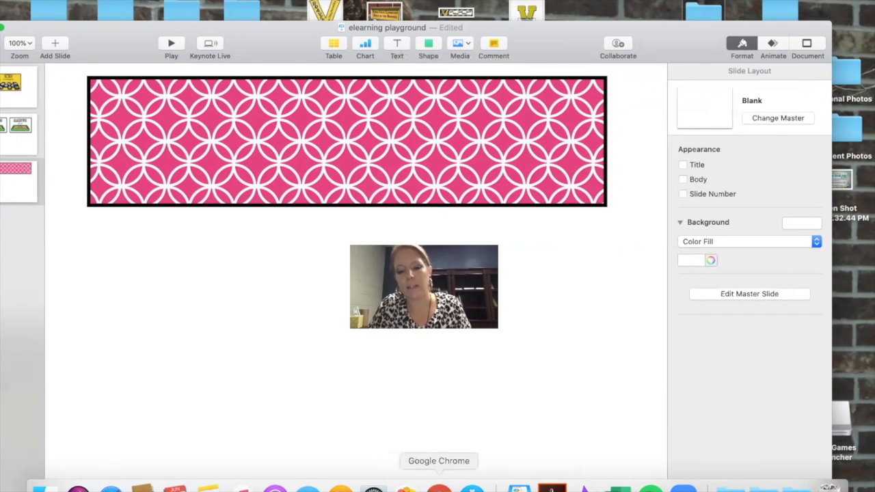
click(439, 487)
right_click(439, 487)
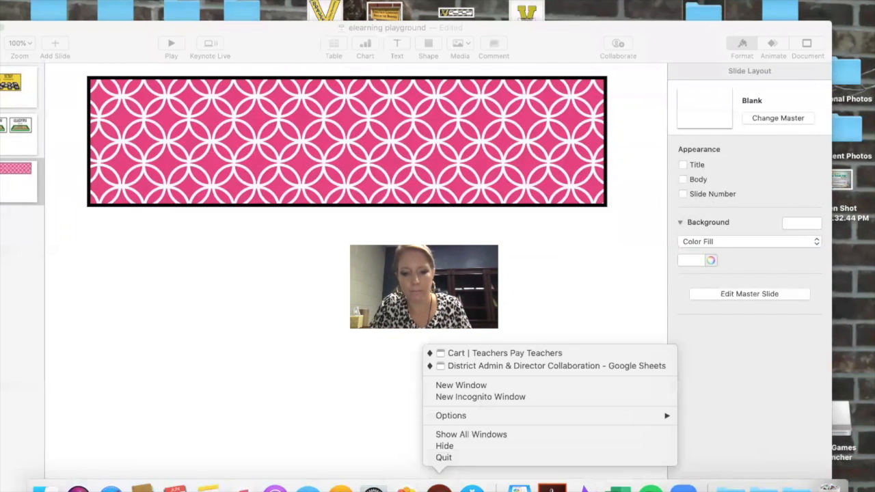
click(476, 354)
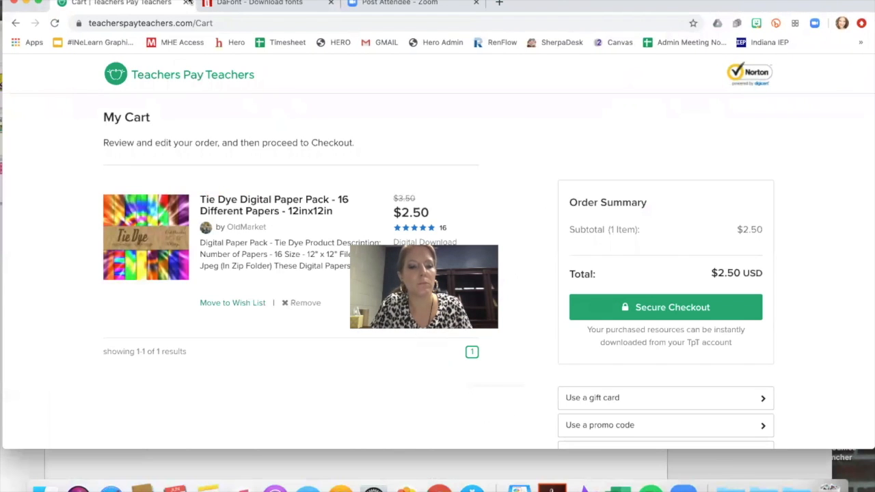
drag(238, 1, 318, 13)
click(251, 58)
drag(619, 7, 621, 6)
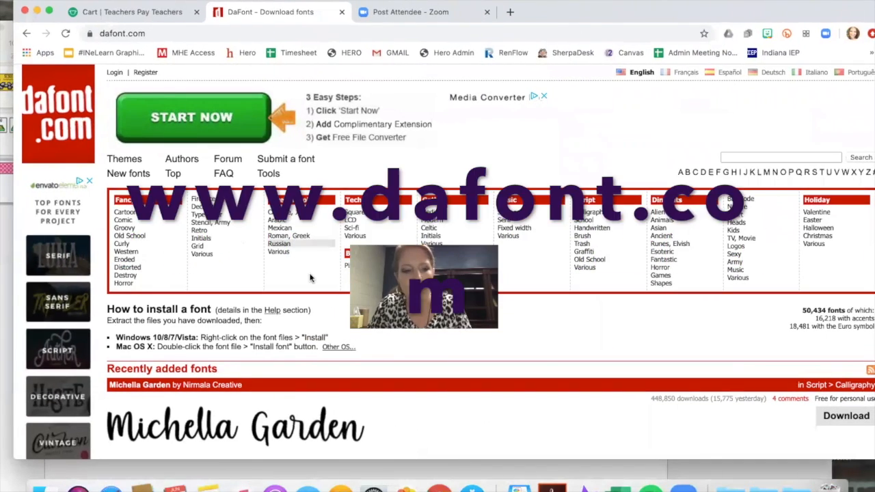
Look through the recently added fonts on the DaFont home page and return to the category list.
scroll(309, 277, down, 10)
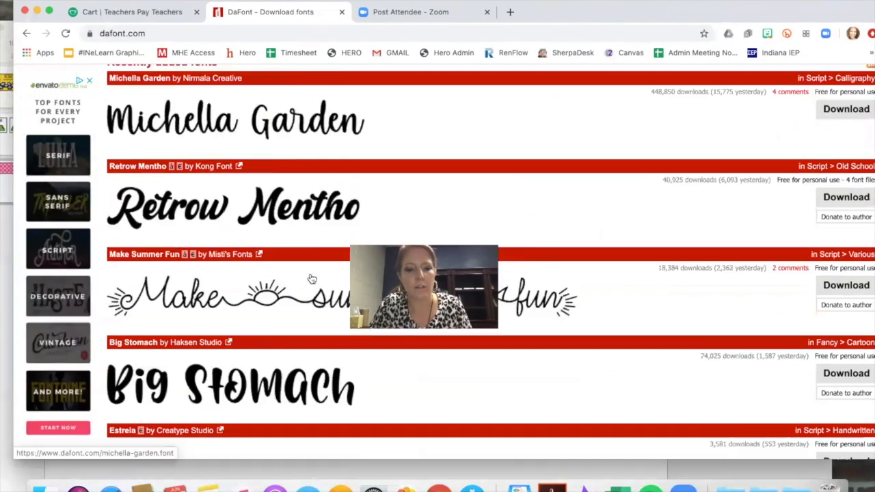
scroll(310, 278, down, 4)
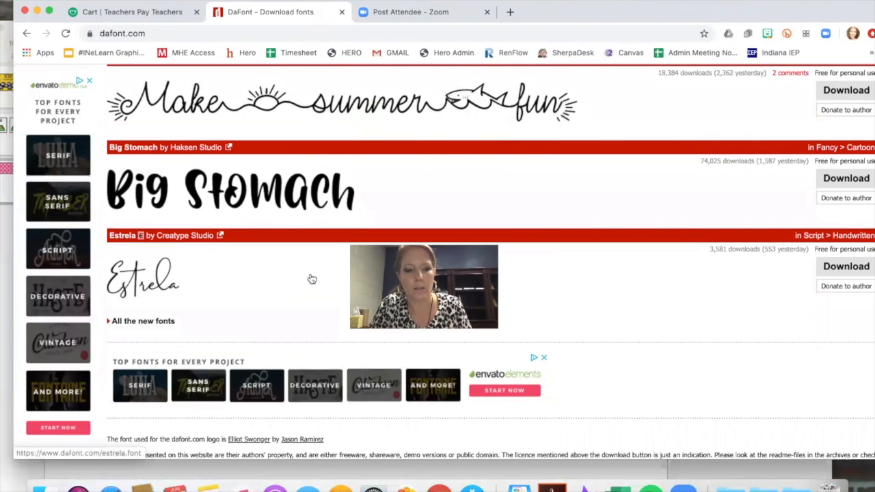
scroll(312, 279, down, 3)
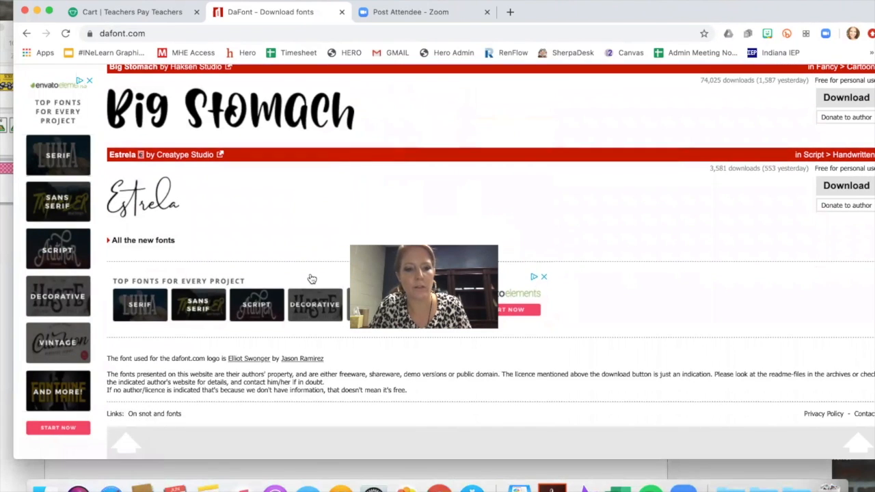
scroll(311, 279, up, 8)
scroll(311, 279, up, 10)
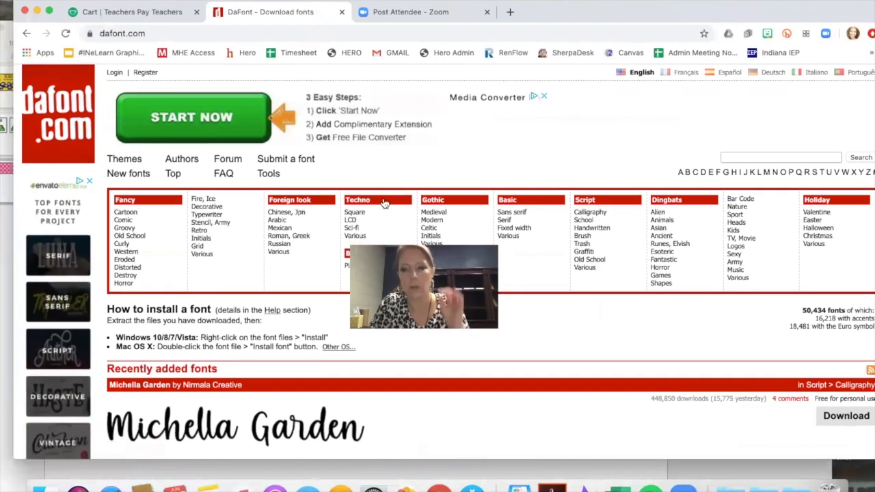
Search DaFont for "summer" and browse the previews of the matching fonts.
click(756, 156)
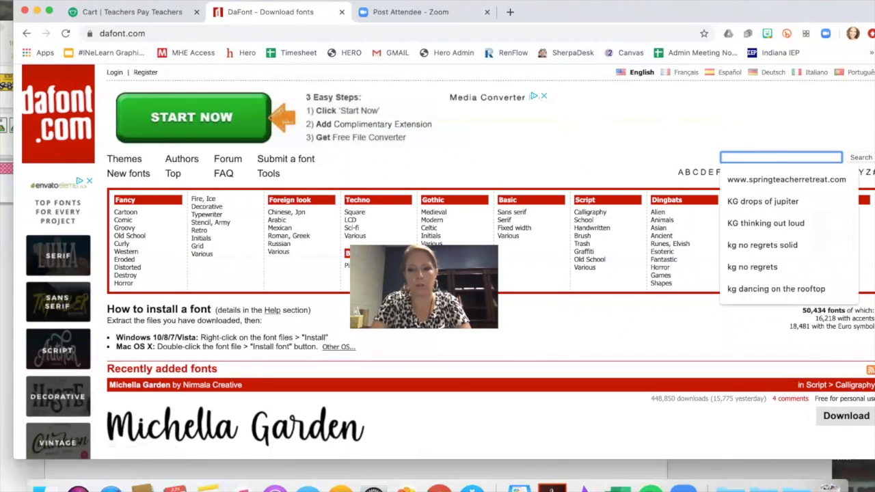
text(summer)
key(Return)
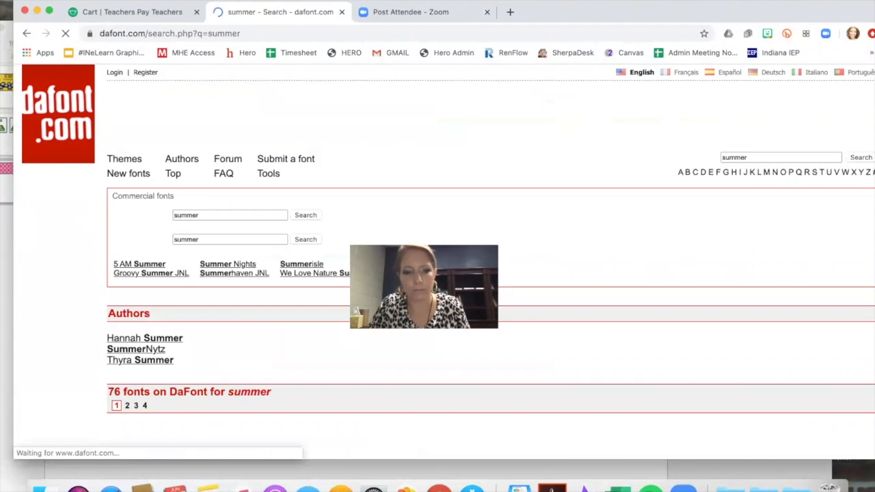
scroll(598, 361, down, 10)
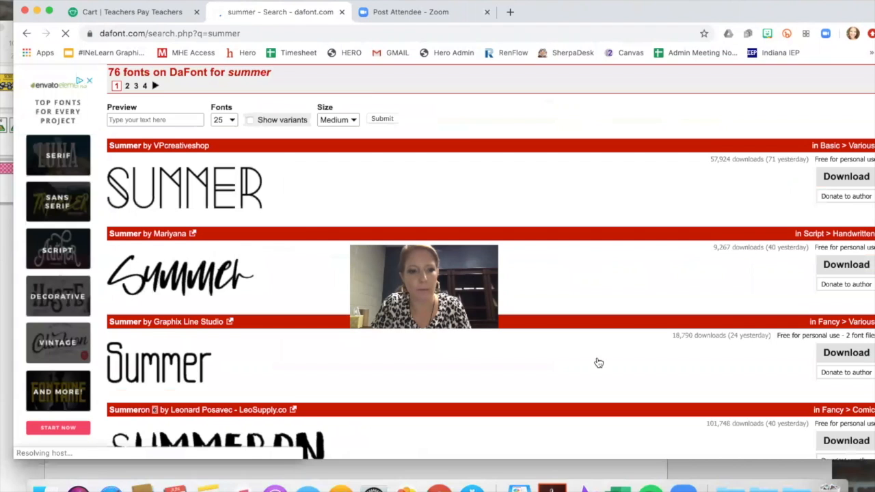
scroll(598, 363, down, 5)
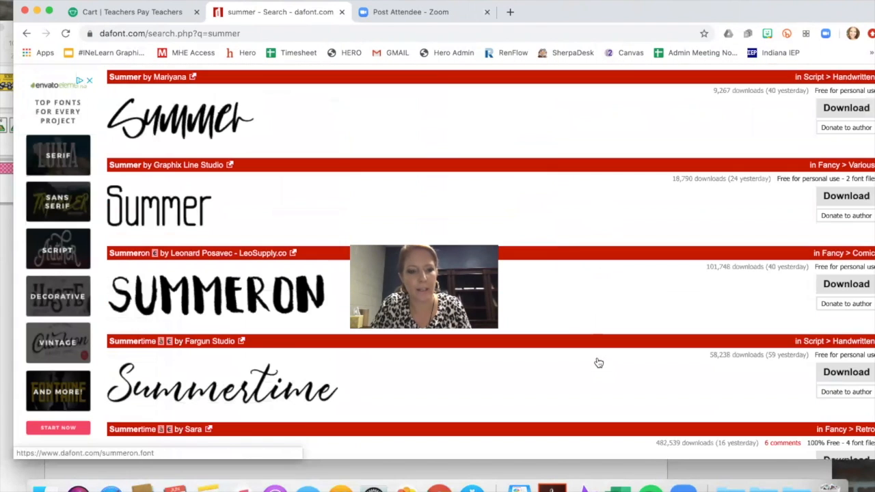
scroll(598, 362, down, 9)
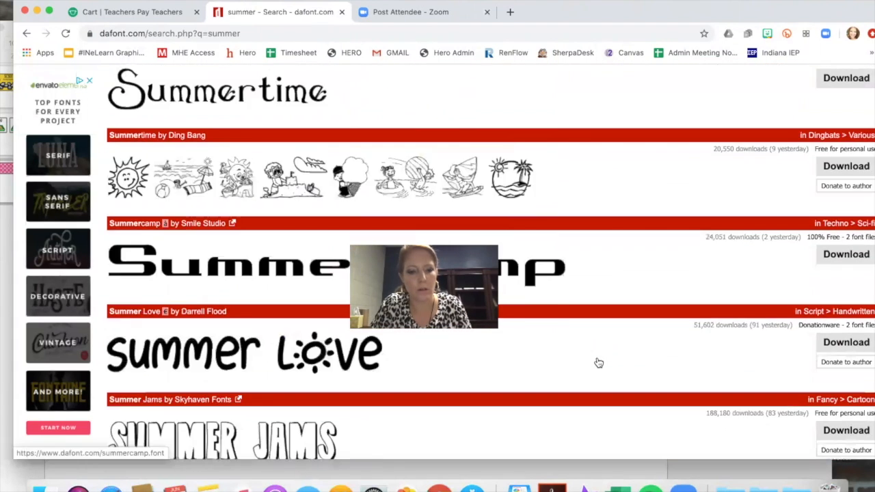
scroll(598, 361, down, 5)
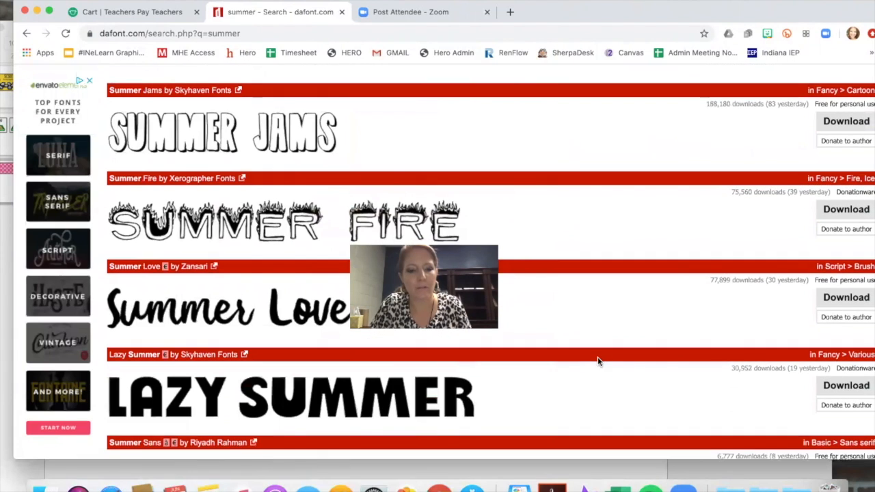
scroll(598, 362, up, 10)
scroll(598, 359, up, 10)
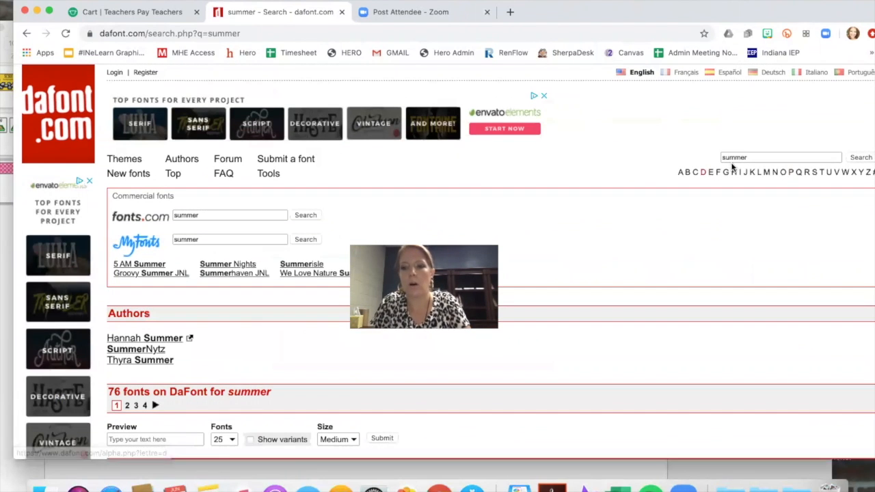
Search DaFont for "Kg dancing on the rooftop" and examine the font's preview.
double_click(745, 157)
text(Kg)
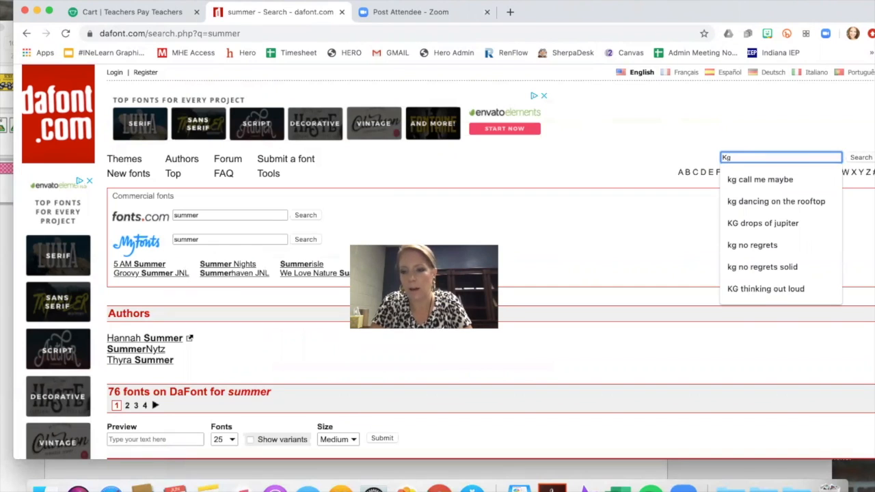
text( dancing on the roof)
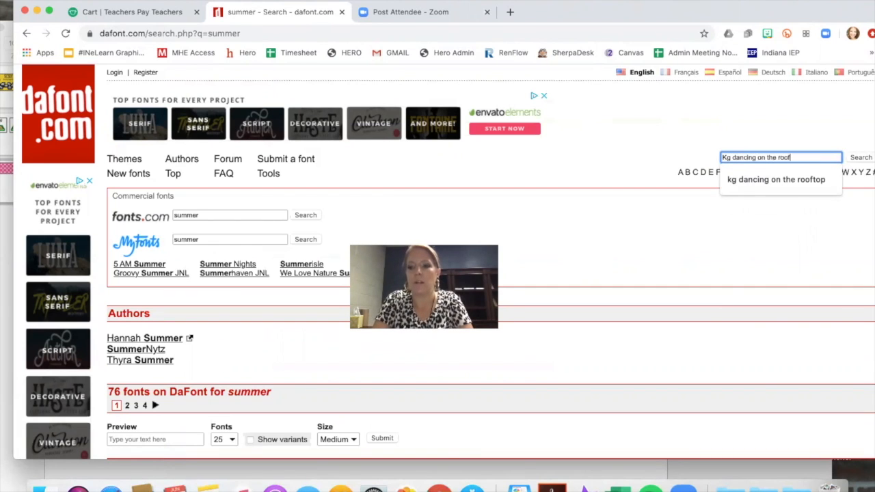
key(Return)
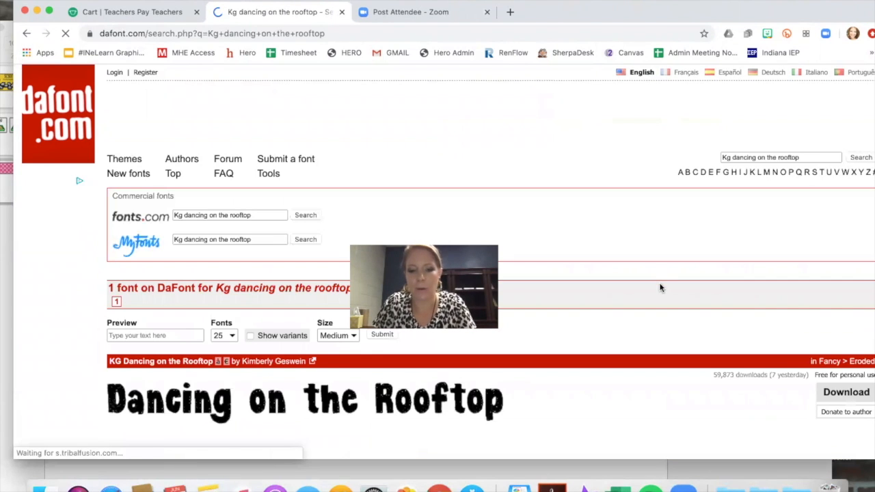
scroll(660, 288, down, 4)
scroll(660, 288, down, 1)
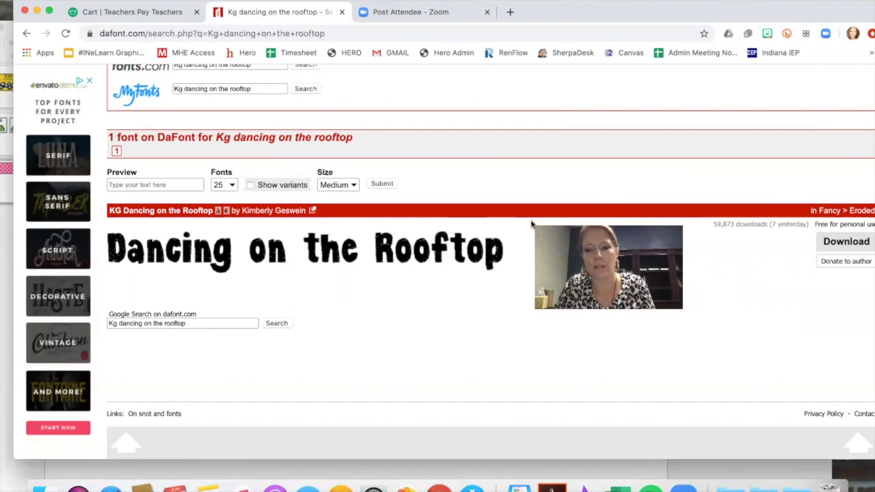
scroll(351, 178, up, 4)
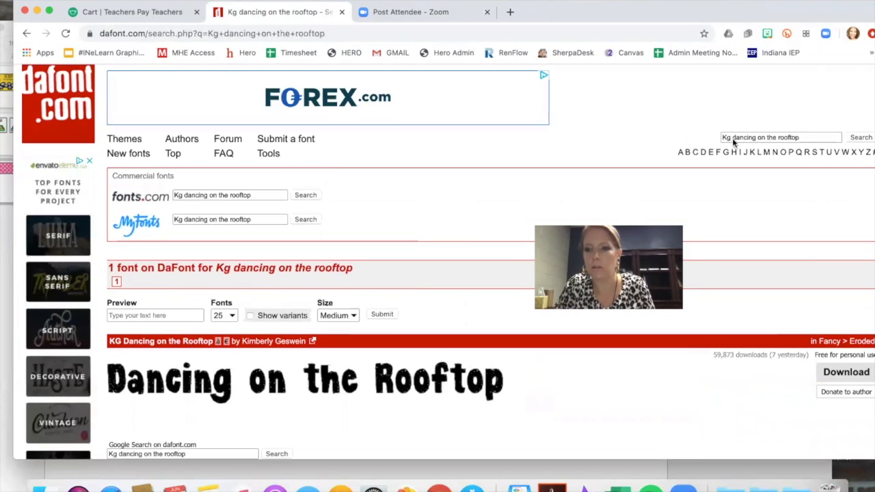
Replace the previous DaFont search with a broader one for "Kg" fonts.
click(785, 136)
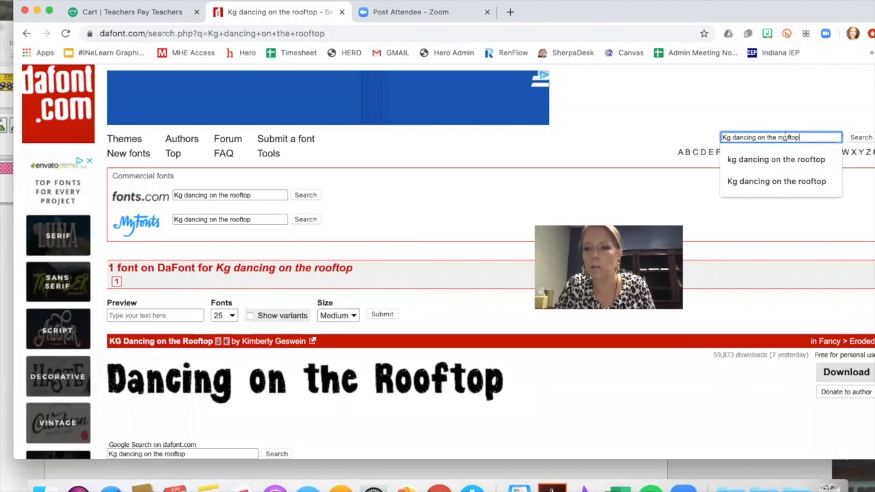
triple_click(745, 137)
text(Kg)
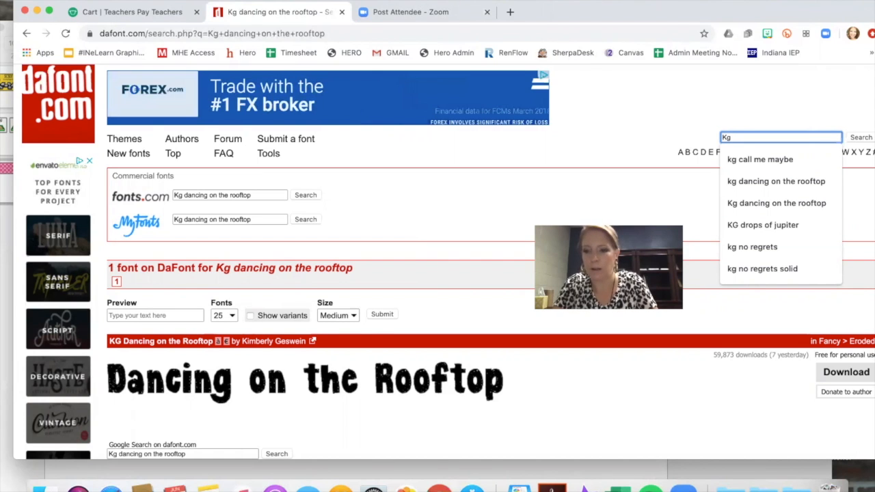
key(Return)
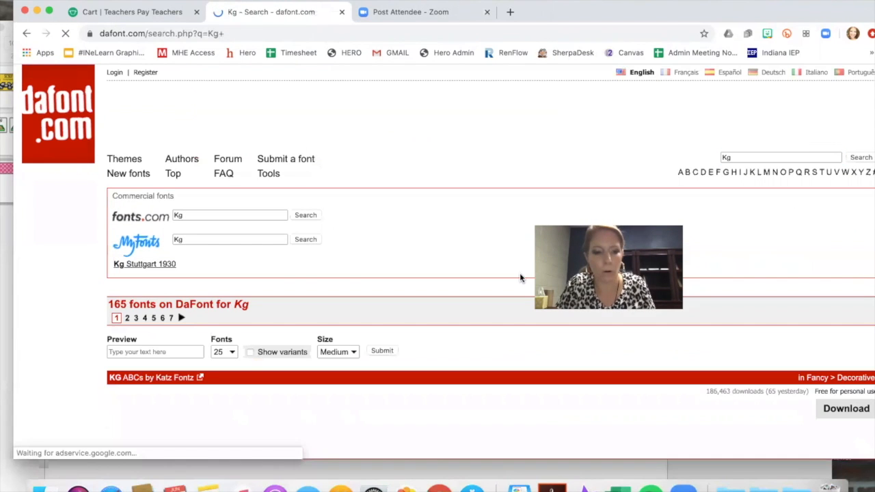
Find the KG Payphone font among the KG fonts and download it.
scroll(546, 341, down, 5)
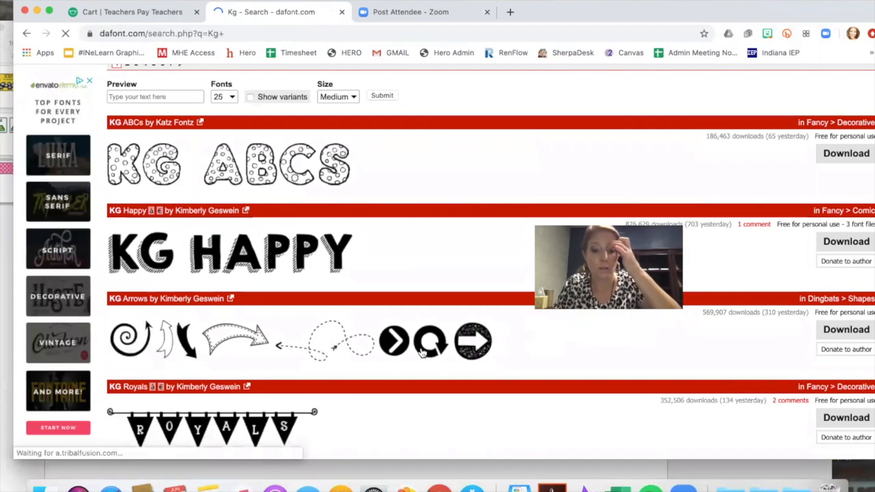
scroll(423, 353, down, 3)
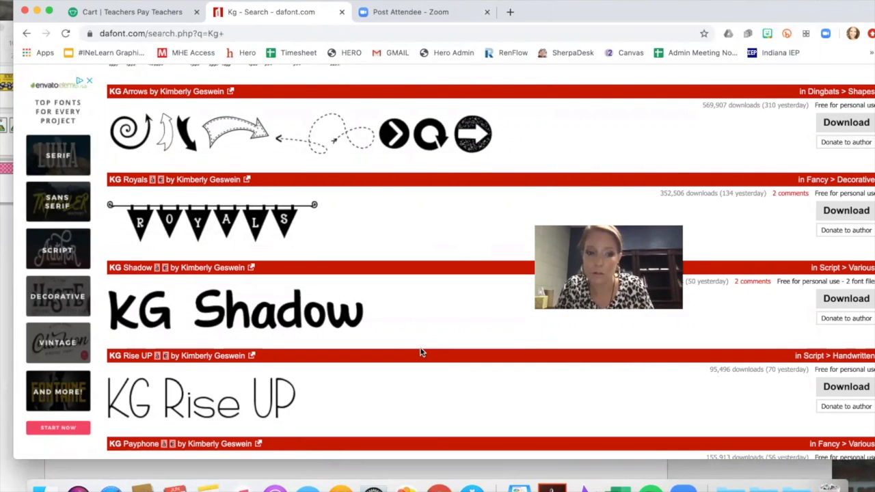
scroll(421, 352, down, 4)
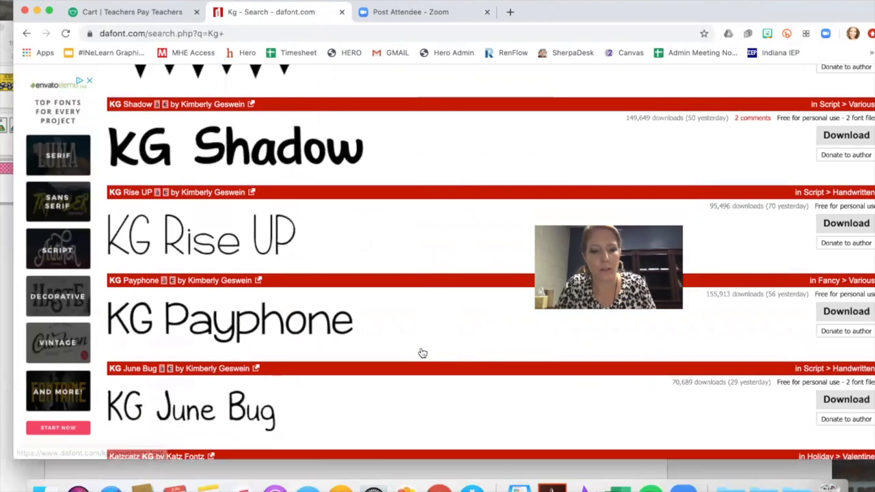
scroll(423, 352, down, 2)
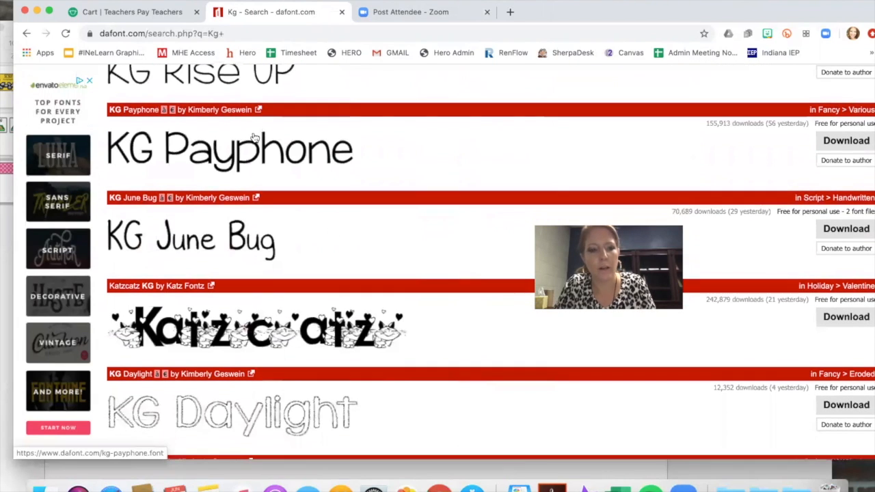
scroll(260, 169, up, 1)
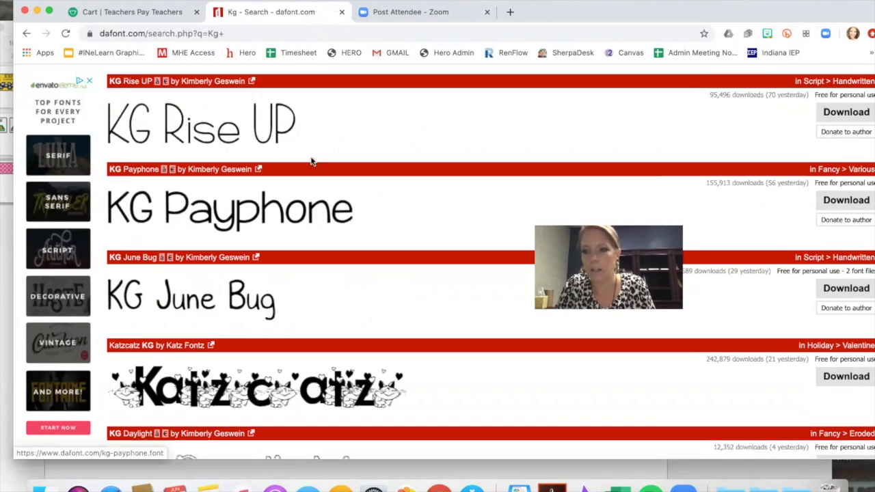
click(841, 207)
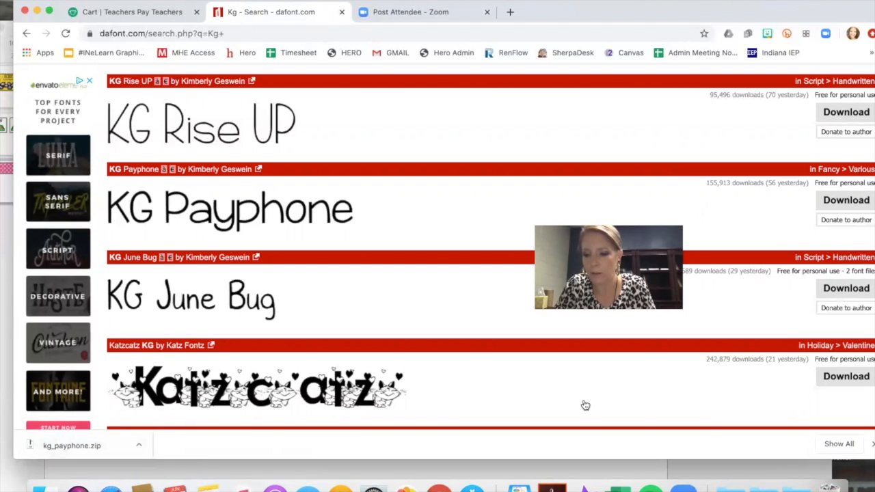
Unzip the downloaded kg_payphone.zip and move its Finder window clear of the webcam overlay.
click(797, 486)
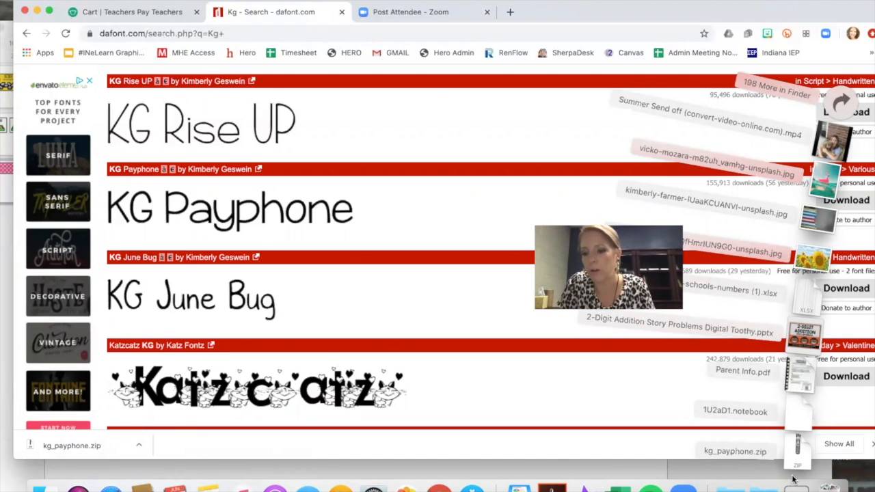
click(797, 454)
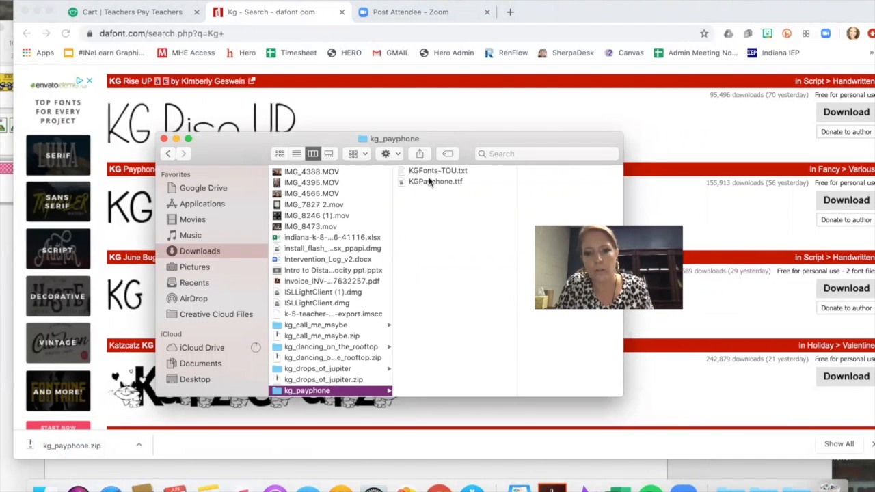
drag(459, 137, 394, 142)
Open the KGPayphone.ttf file from the kg_payphone folder and install the font.
click(382, 176)
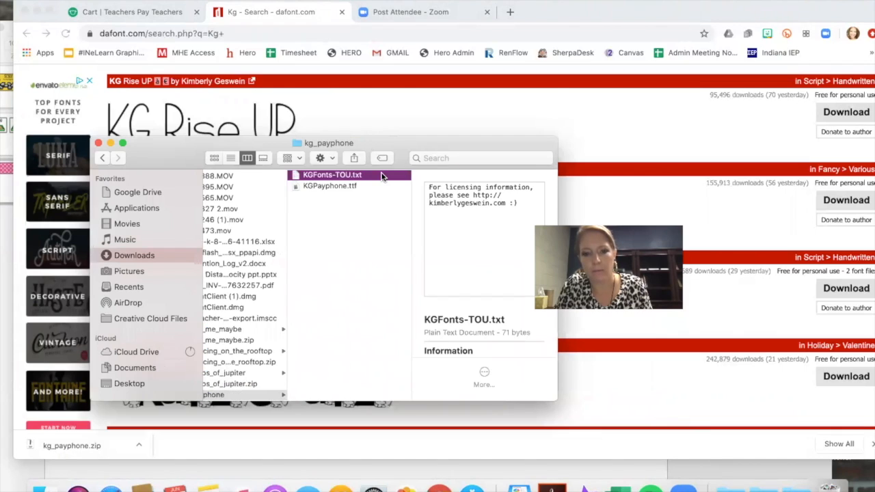
click(337, 188)
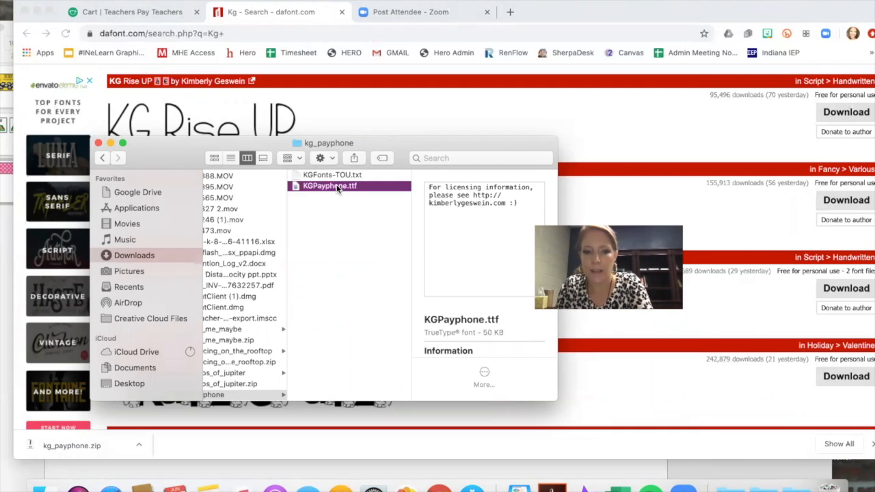
click(335, 186)
click(360, 200)
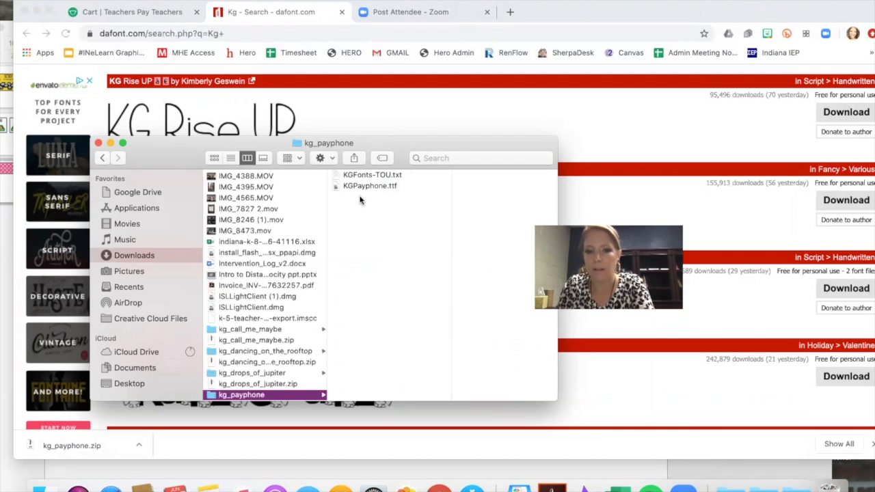
click(369, 188)
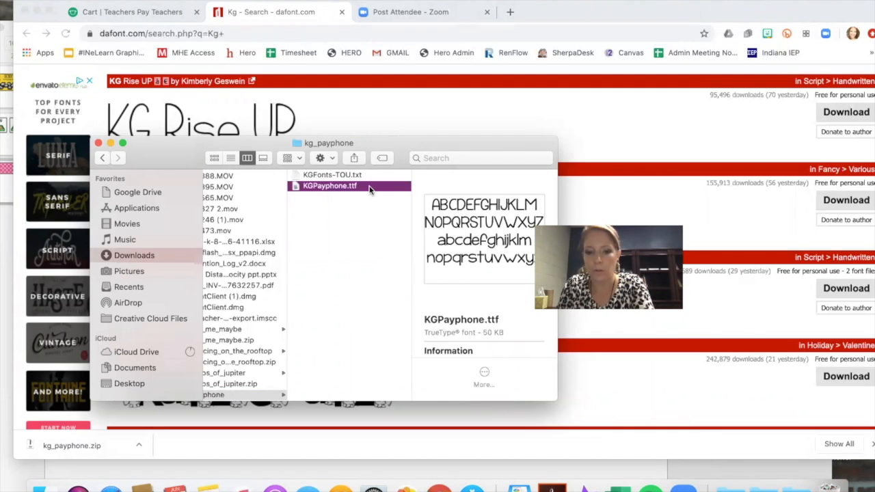
double_click(474, 234)
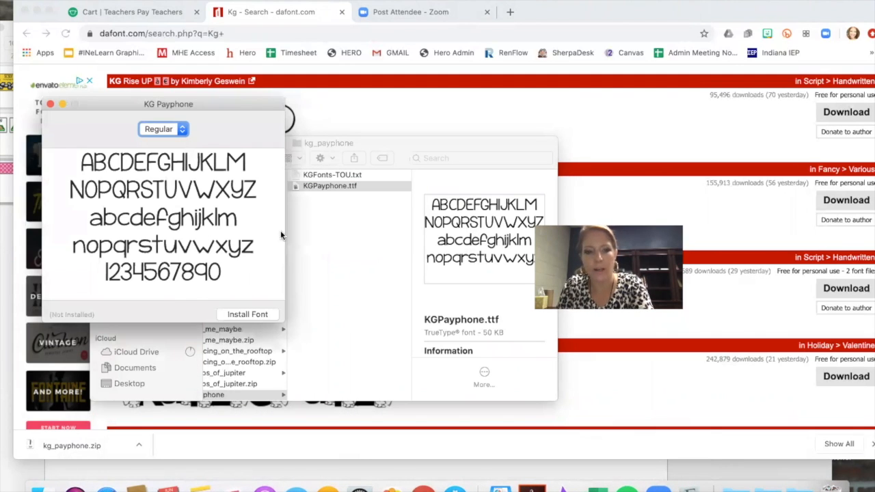
click(245, 314)
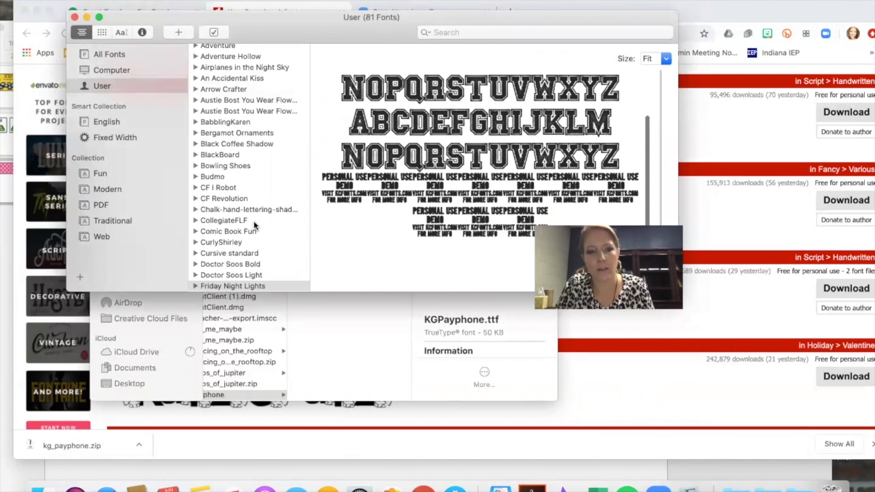
Close the Font Book and Finder windows, minimise the browser, and switch back to the elearning playground presentation in Keynote.
click(74, 17)
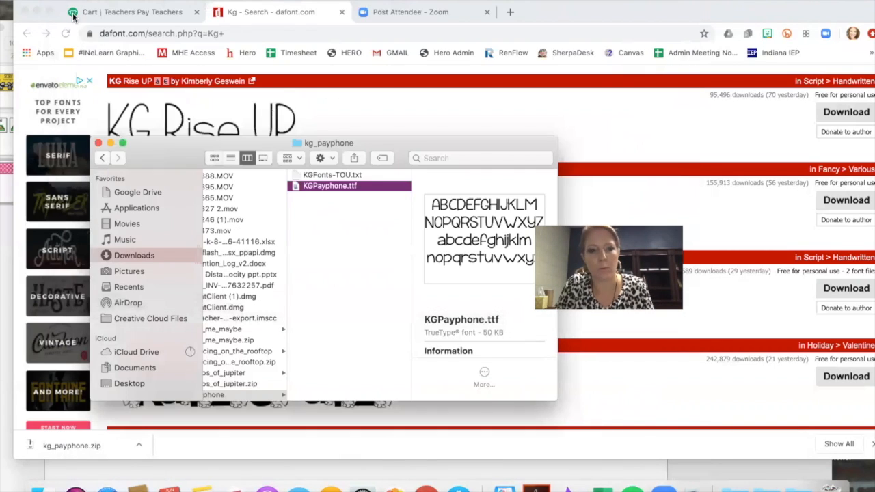
click(98, 143)
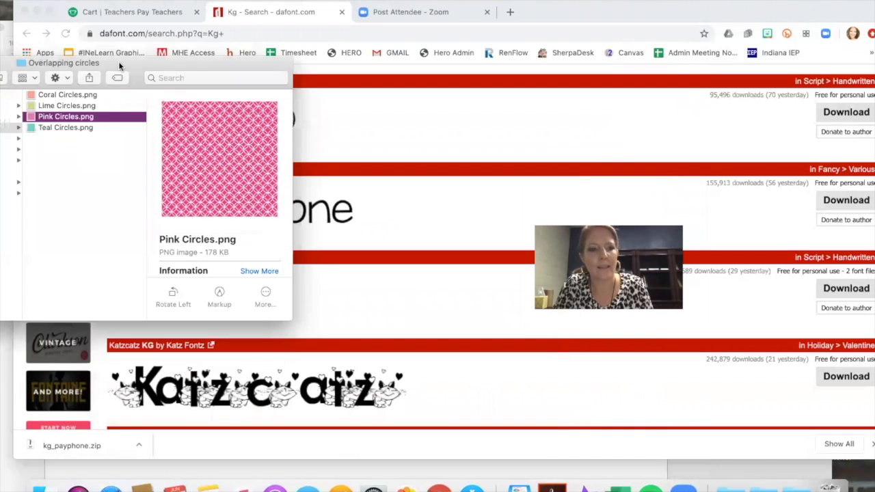
drag(121, 67, 153, 74)
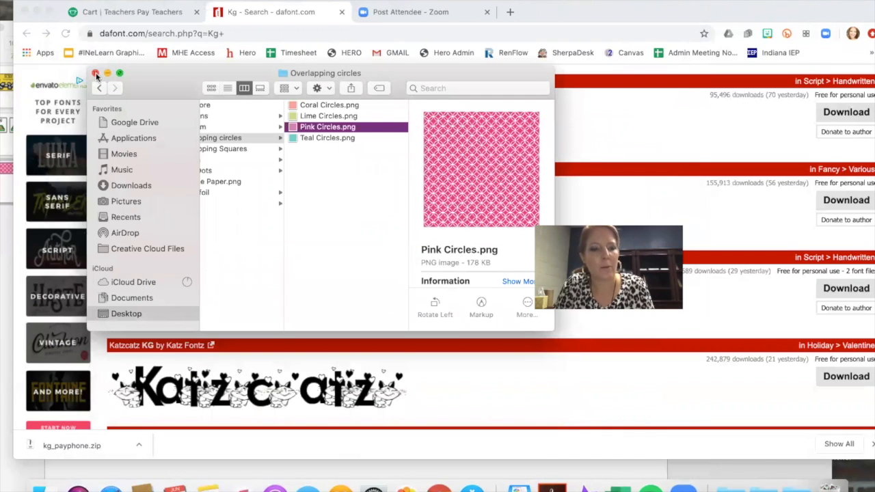
click(97, 78)
click(37, 9)
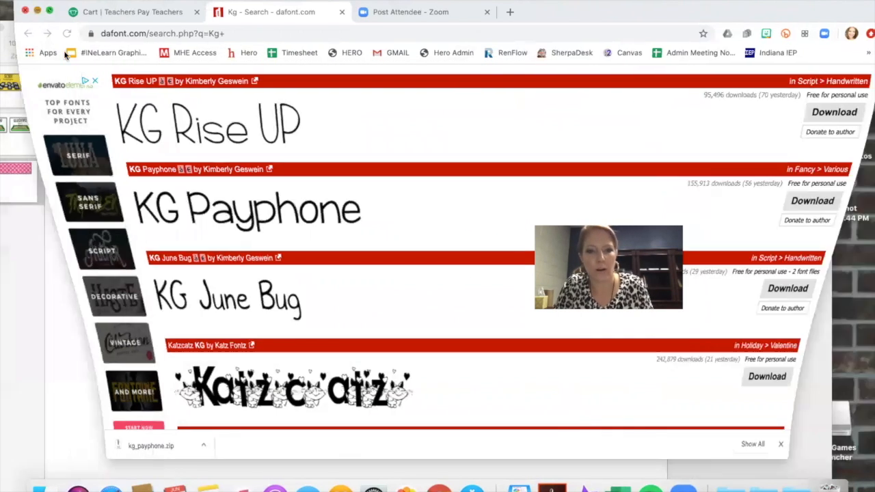
drag(261, 31, 315, 18)
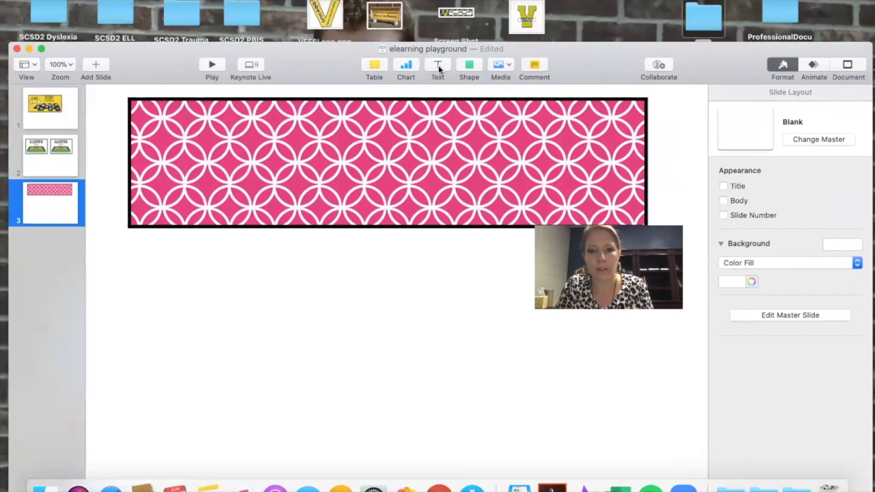
Add a text box on the pink patterned banner reading the teacher's title and name in the possessive, followed by "1st Grade".
click(438, 67)
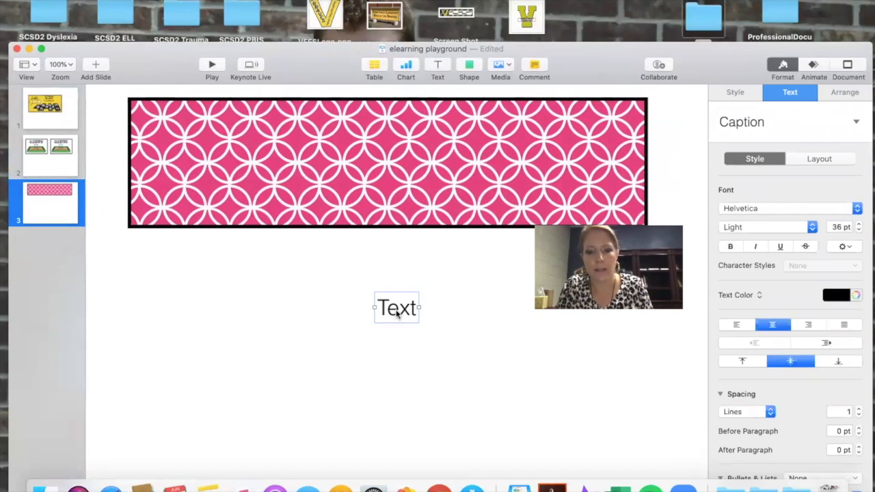
drag(396, 311, 379, 162)
double_click(379, 159)
text(Mrs. Cop)
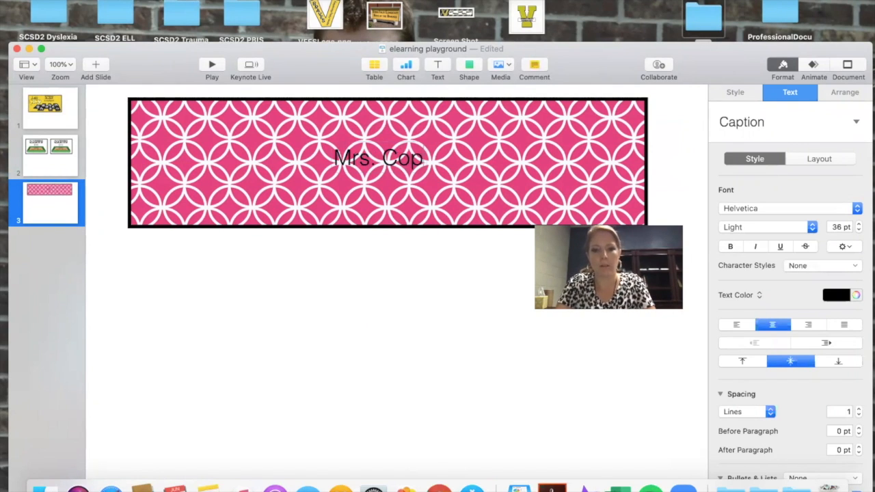
text(ple's 1st Grade)
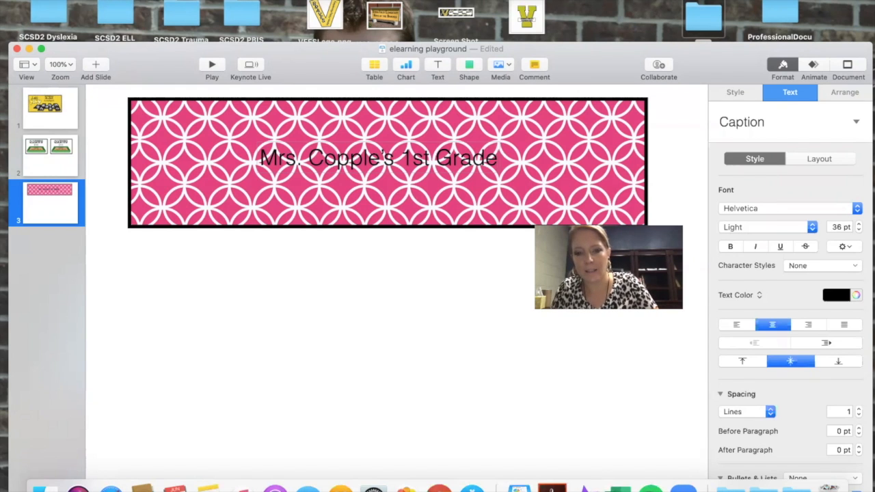
Select all of the banner title text and look through the available fonts for KG Payphone.
key(super+a)
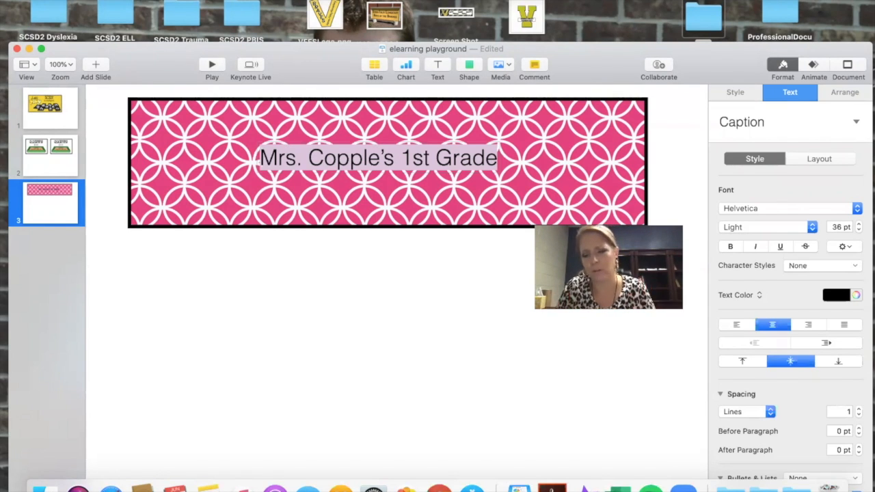
drag(564, 45, 551, 14)
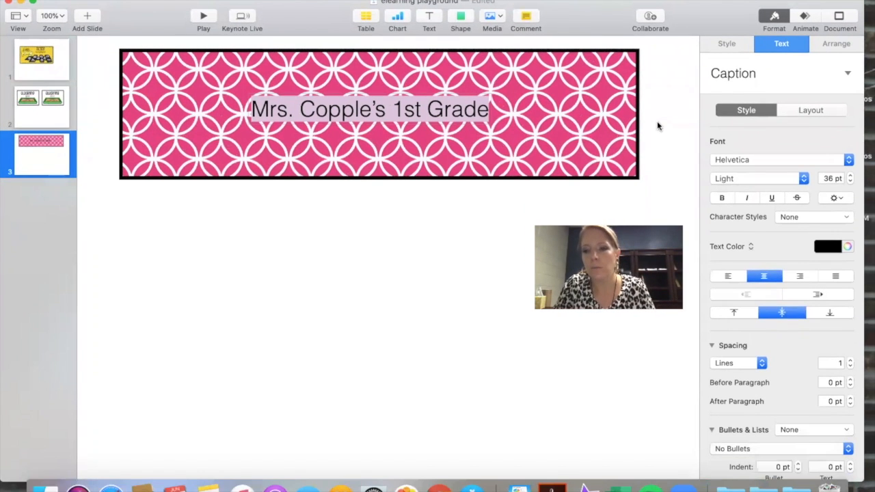
click(734, 43)
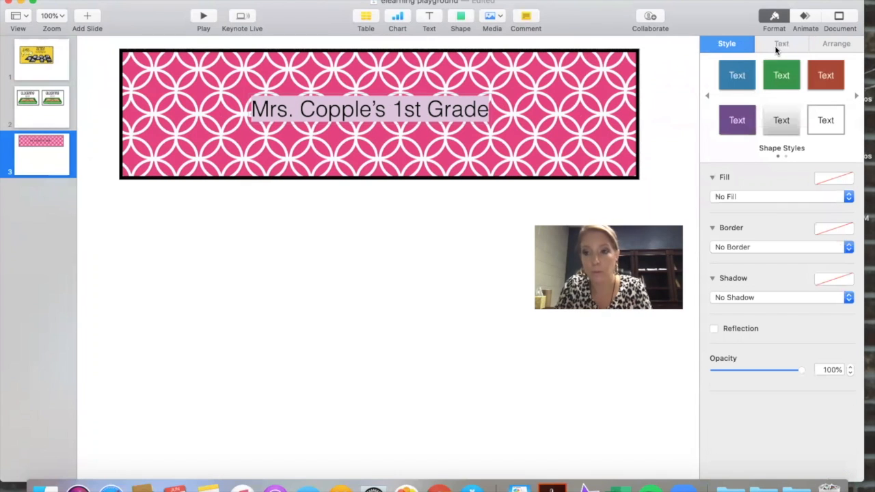
click(774, 45)
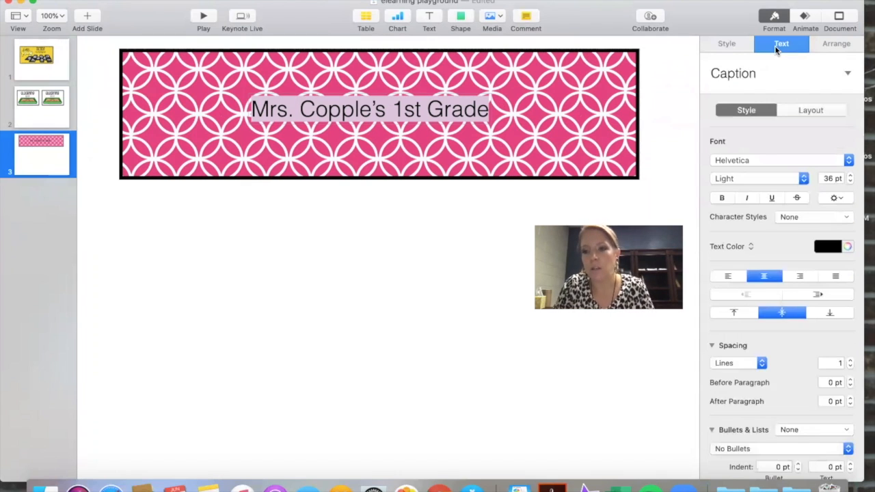
click(754, 157)
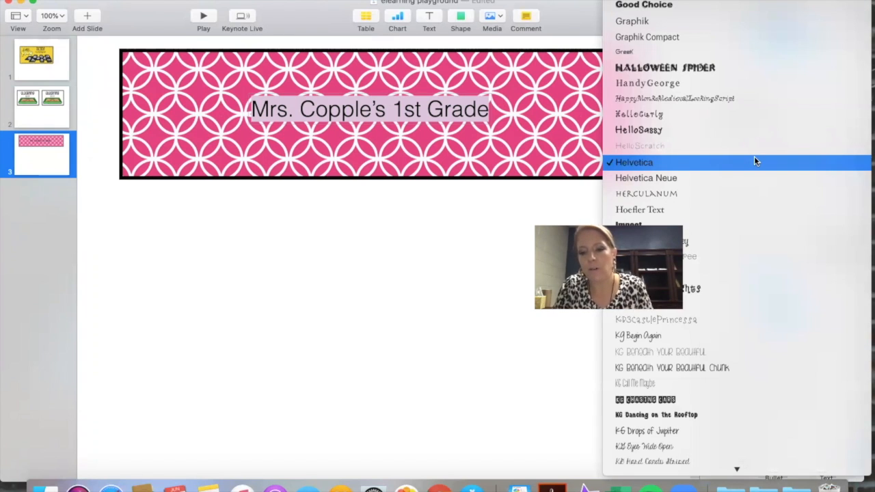
scroll(754, 157, down, 10)
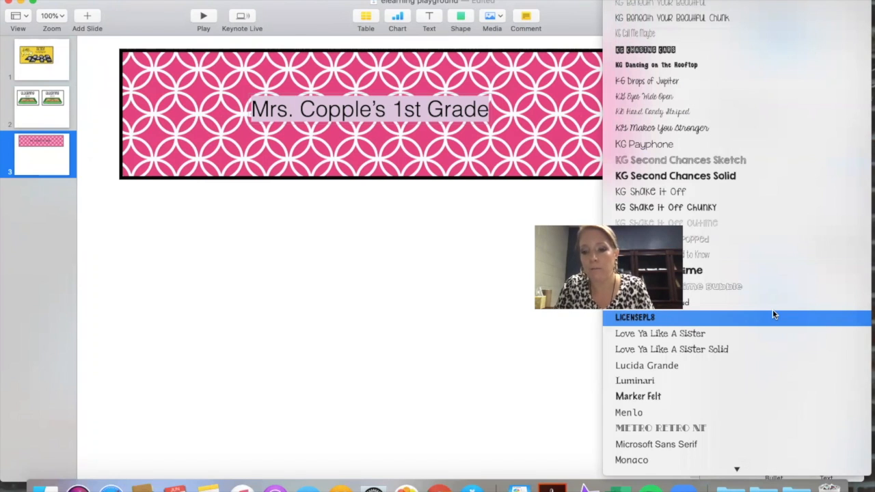
click(502, 252)
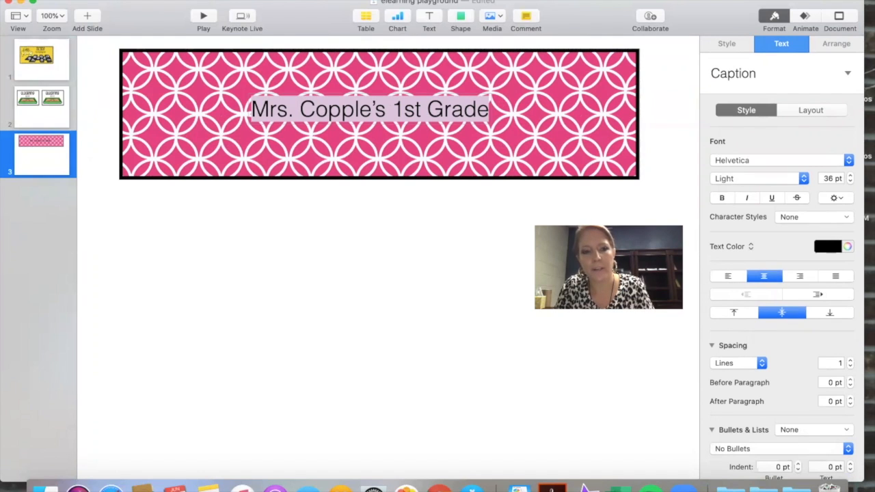
Set the banner title's font to KG Payphone using the Fonts window, and close that window.
click(203, 1)
mouse_move(334, 2)
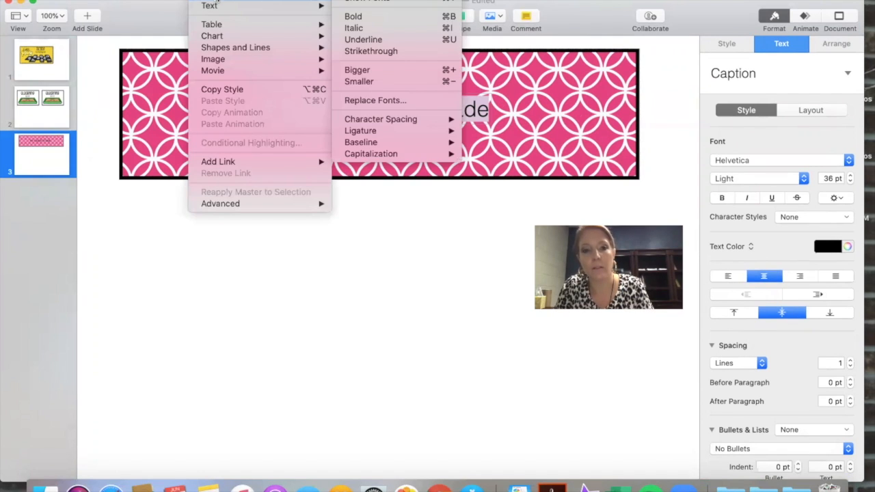
click(363, 4)
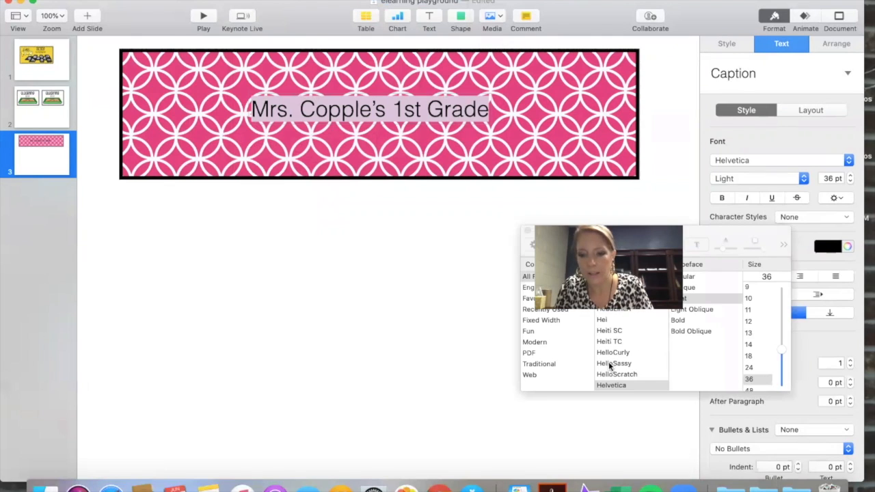
scroll(610, 366, down, 10)
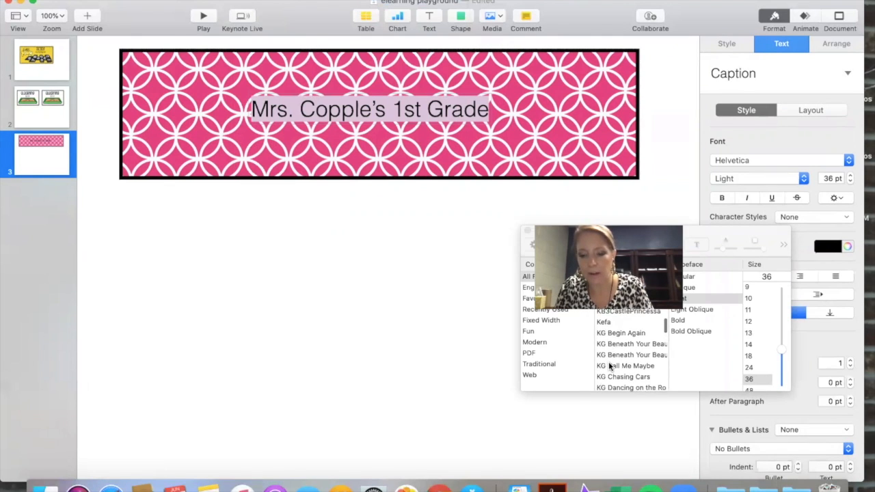
scroll(610, 366, down, 8)
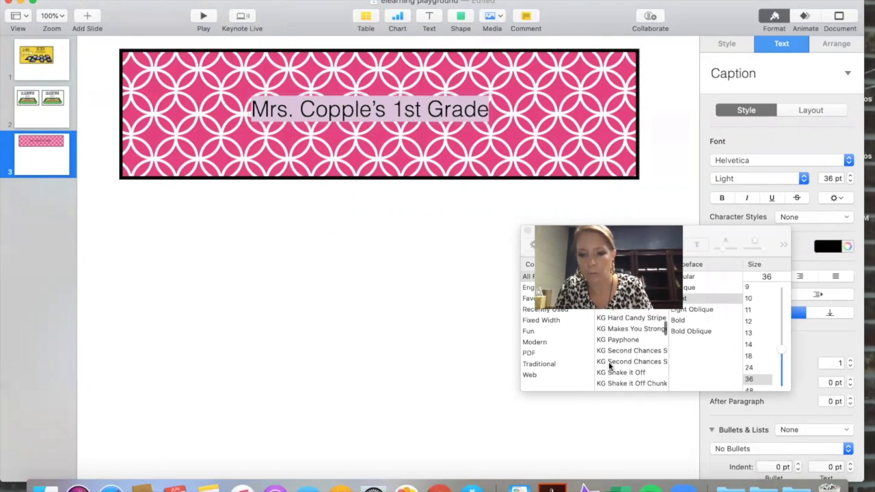
click(612, 339)
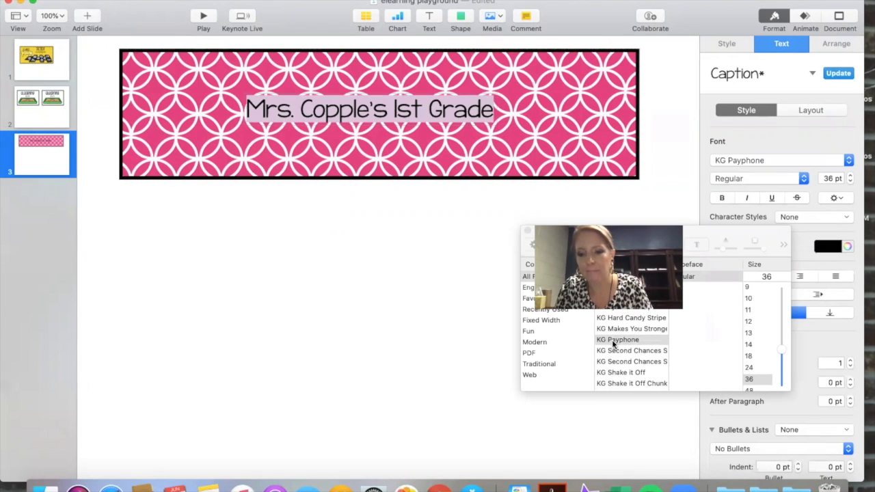
click(528, 231)
click(631, 213)
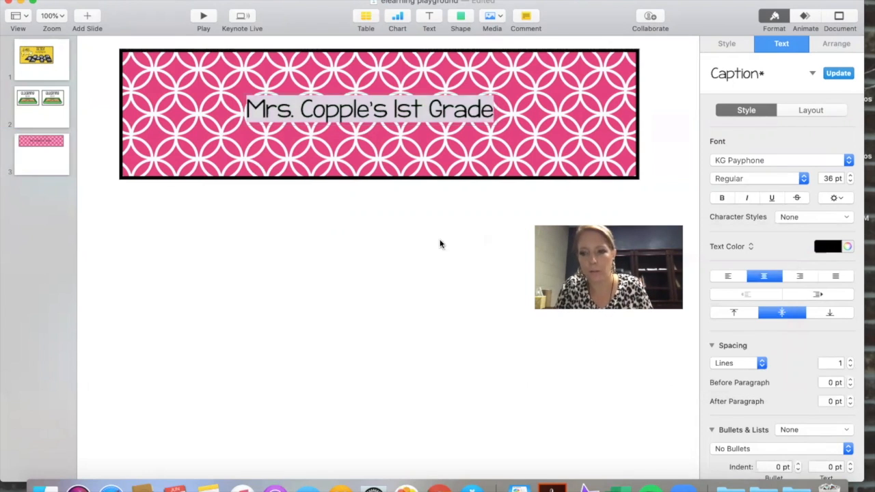
Set the banner title to KG Second Chances Solid at 60 pt and reposition it on the banner.
click(743, 160)
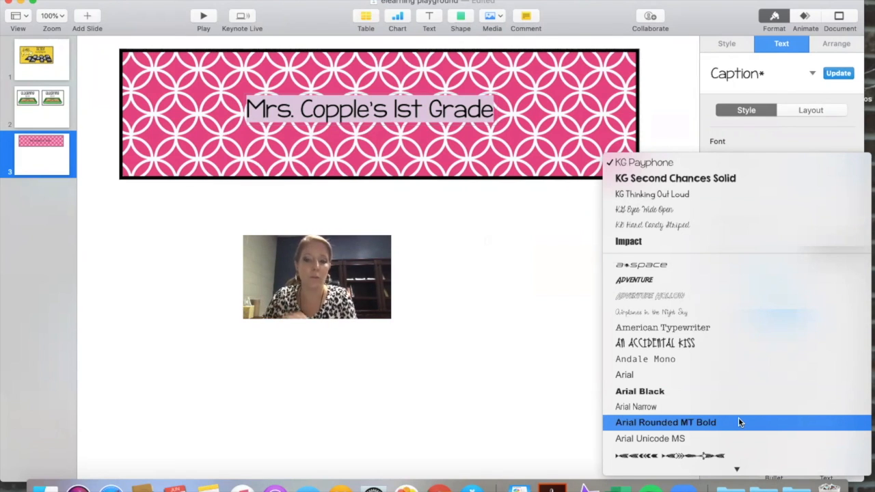
click(715, 179)
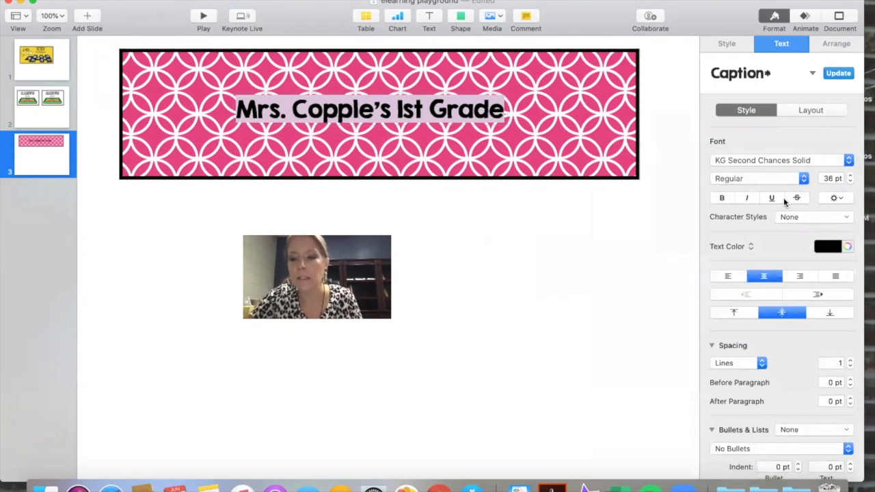
click(851, 175)
drag(850, 175, 850, 175)
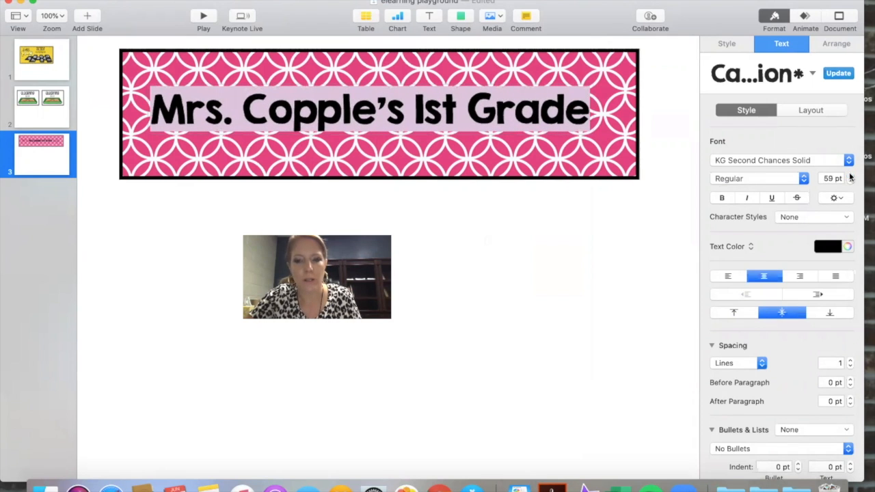
click(540, 240)
mouse_move(494, 113)
mouse_down()
mouse_move(506, 113)
mouse_move(497, 113)
mouse_up()
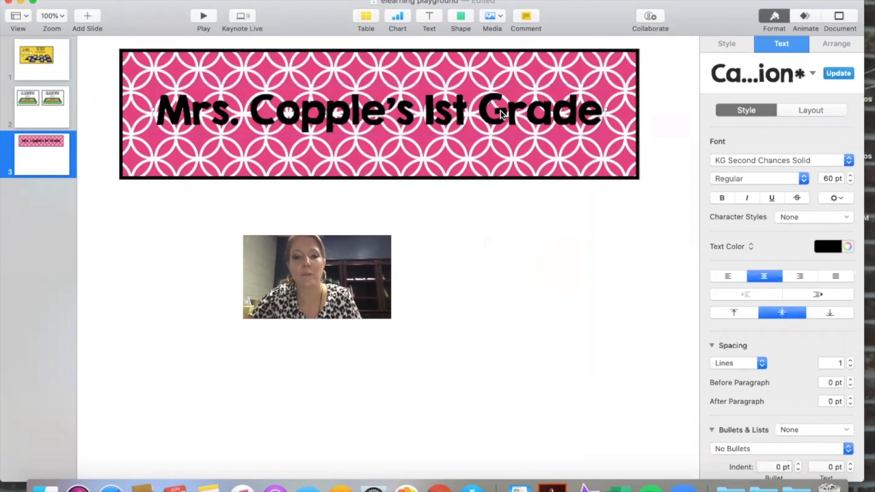
Add a square shape over the banner title and stretch it into a wide rectangle covering the text, inside the banner's border.
click(521, 167)
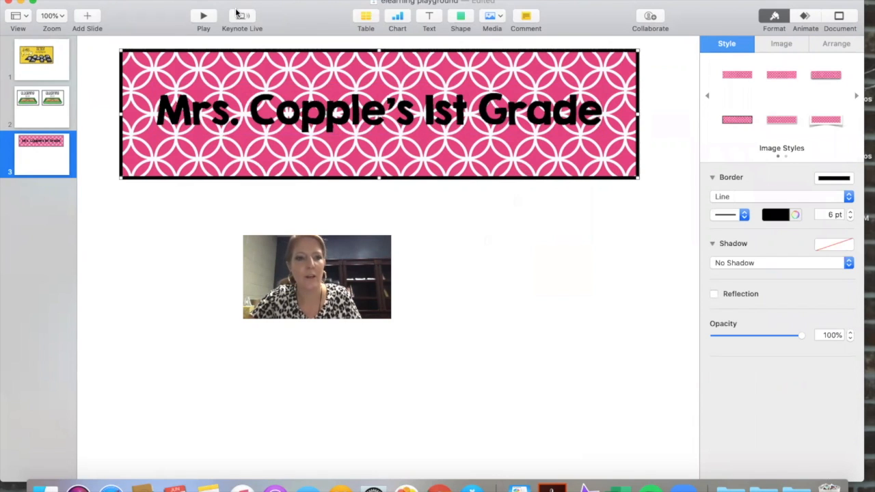
drag(205, 4, 211, 32)
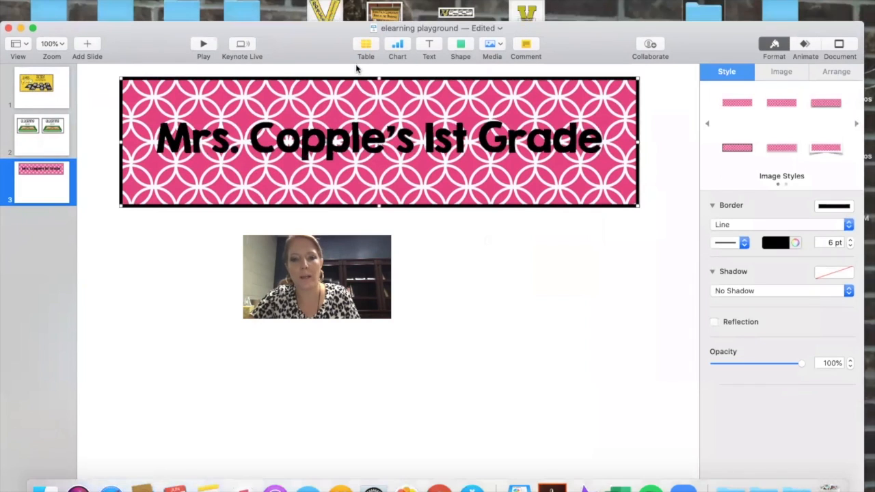
click(460, 46)
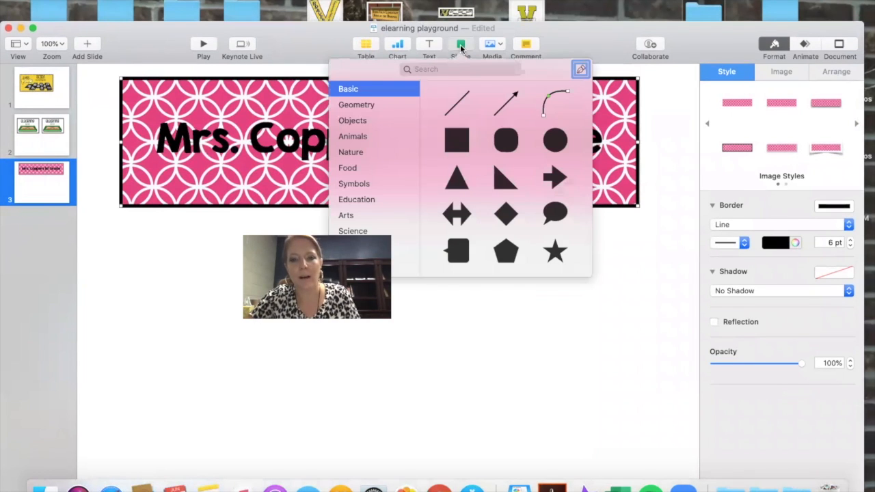
click(458, 144)
drag(409, 272, 443, 162)
drag(504, 260, 111, 287)
drag(481, 261, 606, 137)
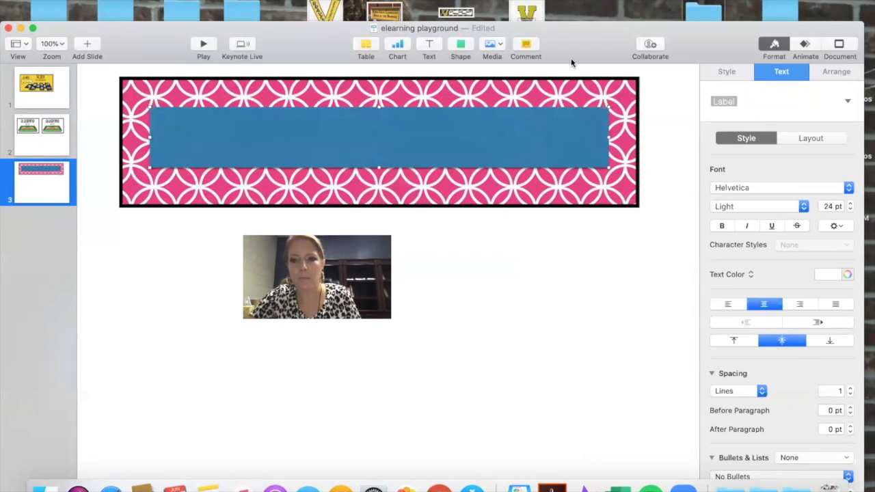
Fill the blue rectangle over the banner title with solid white.
drag(579, 54, 558, 20)
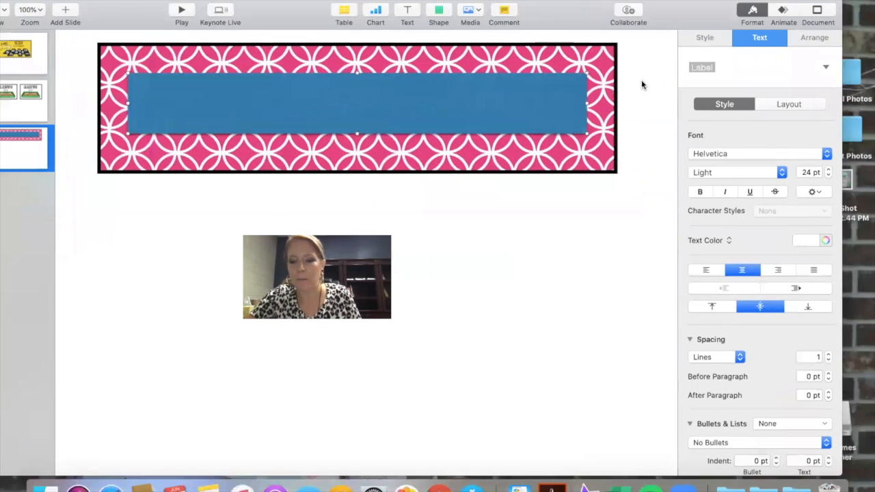
click(713, 37)
click(801, 174)
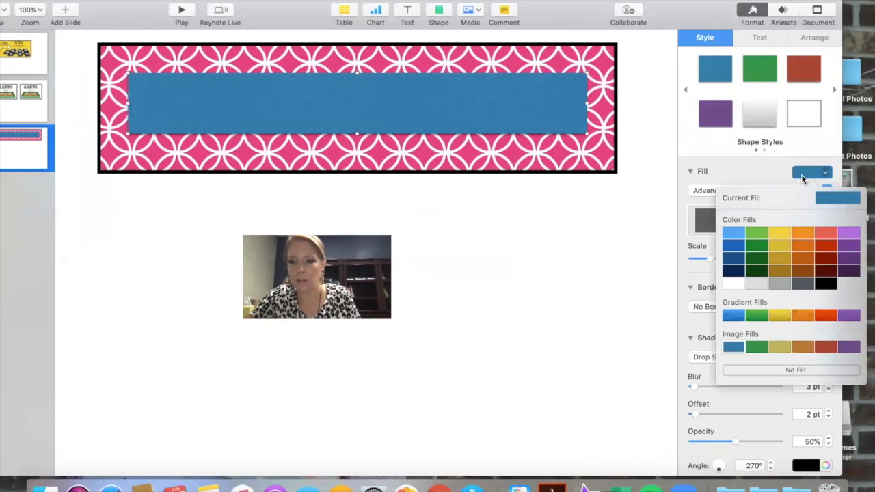
click(733, 283)
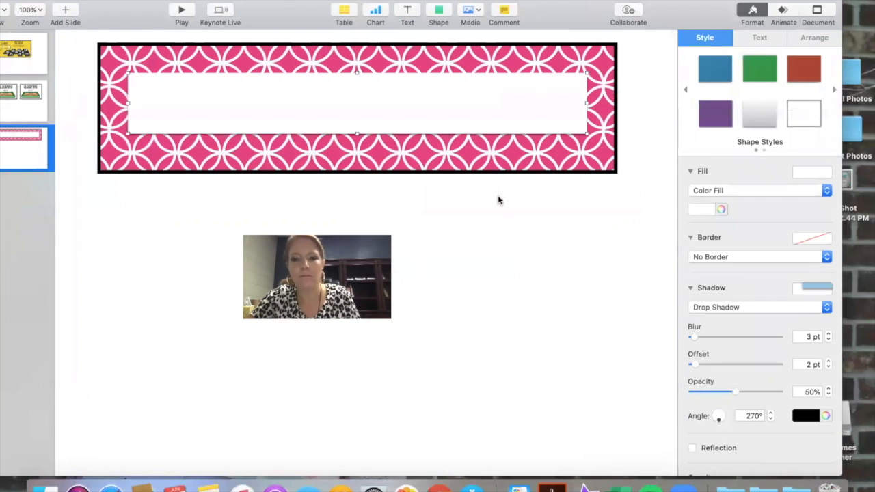
click(498, 241)
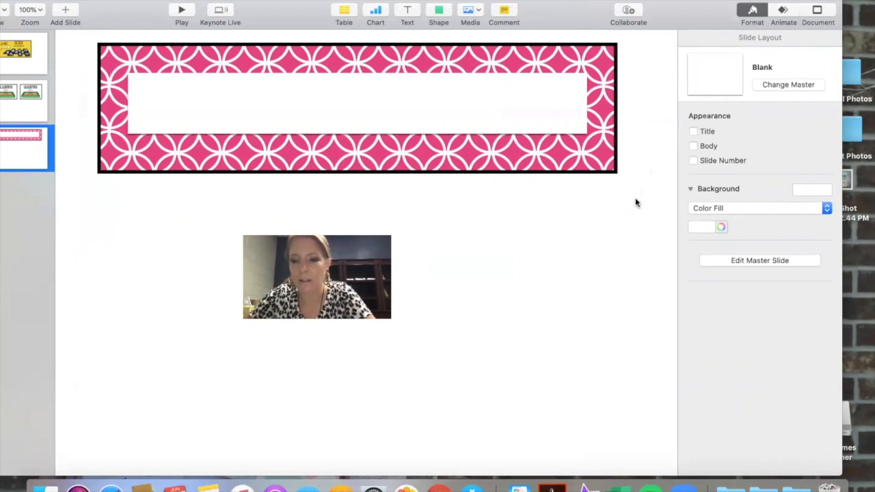
Add a 2 pt black line border to the white rectangle on the banner.
click(485, 111)
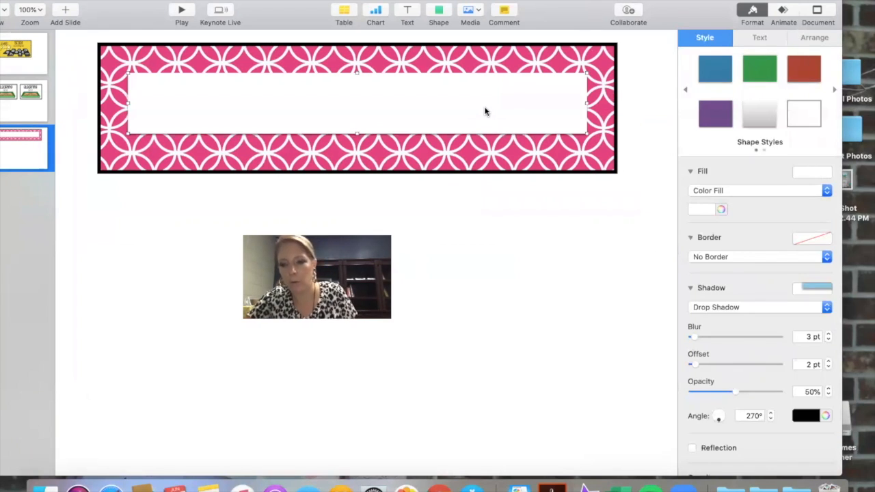
click(711, 256)
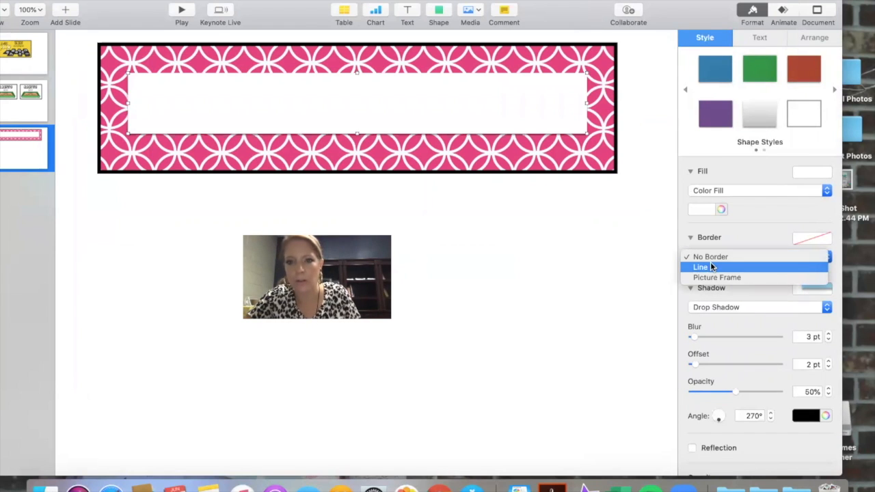
click(711, 264)
click(828, 278)
click(828, 278)
click(829, 278)
click(828, 277)
click(828, 278)
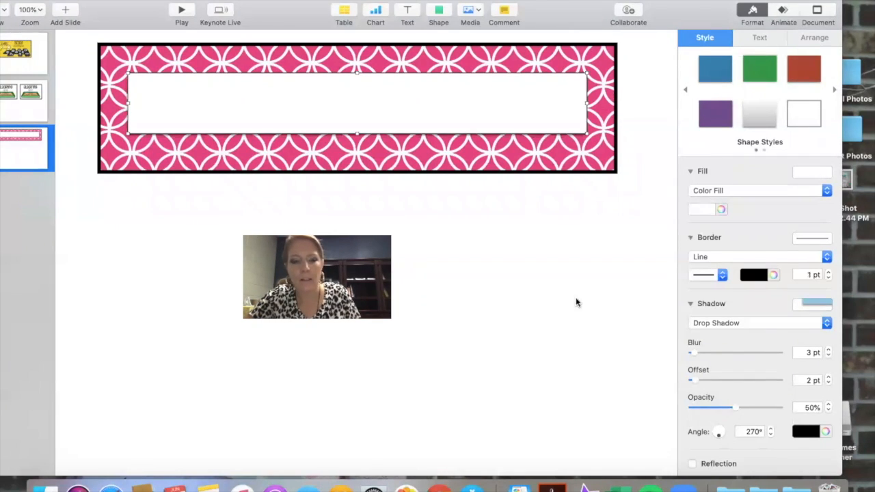
click(829, 272)
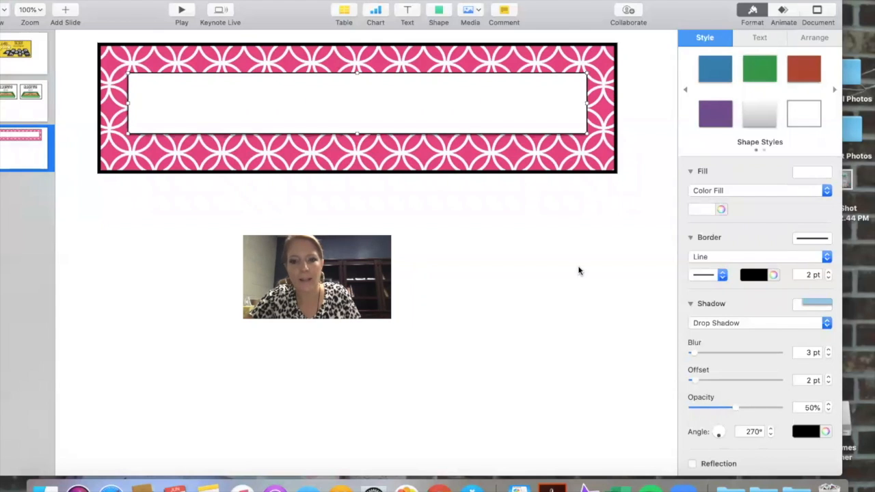
click(557, 264)
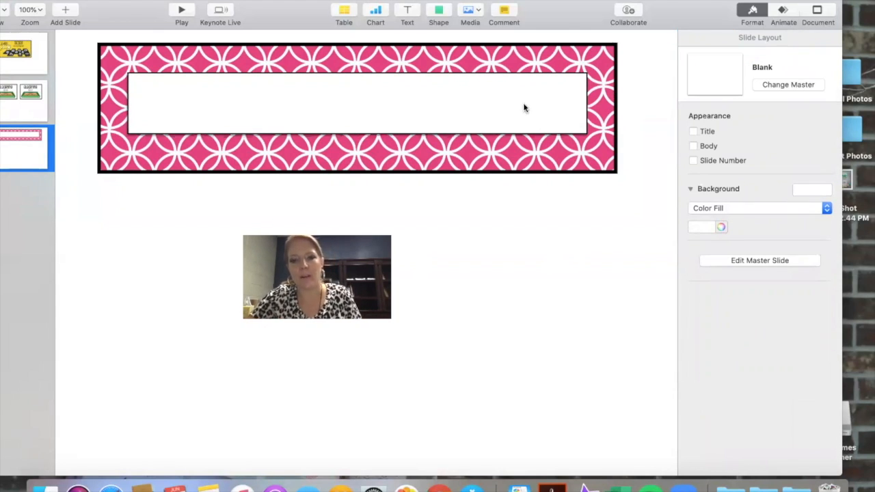
Bring the banner title to the front and position the white rectangle so it frames the text.
drag(524, 110, 523, 140)
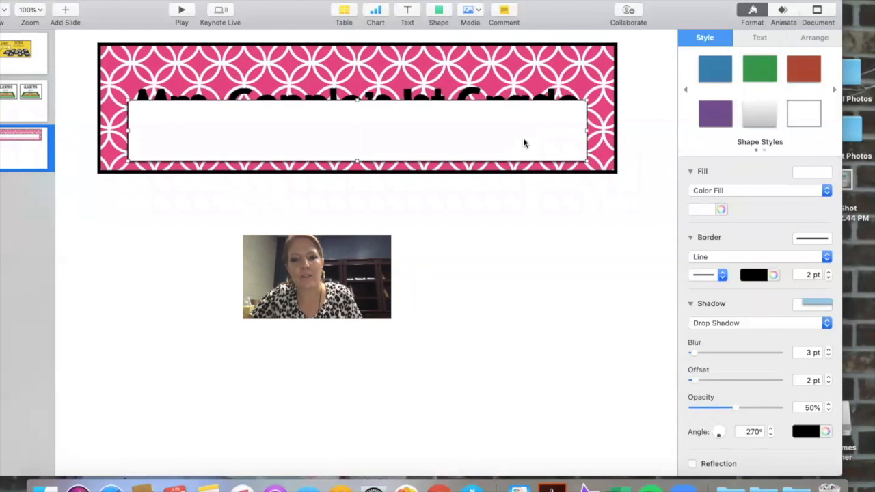
click(512, 102)
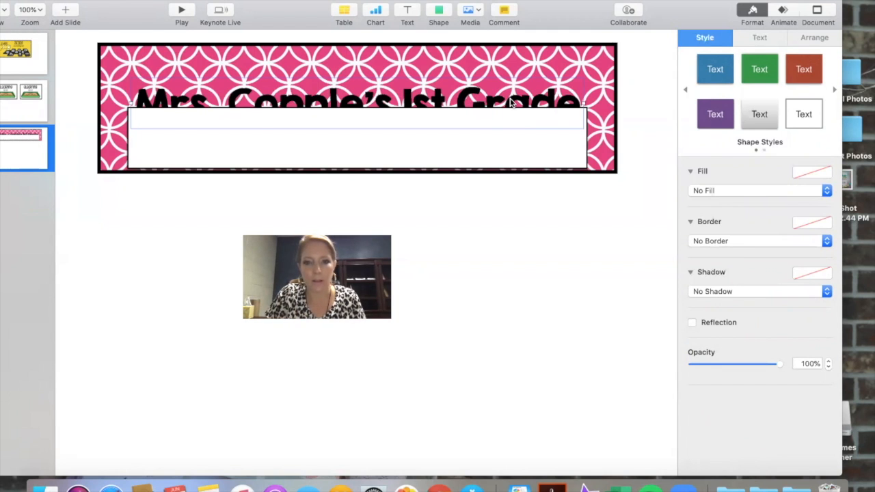
right_click(511, 101)
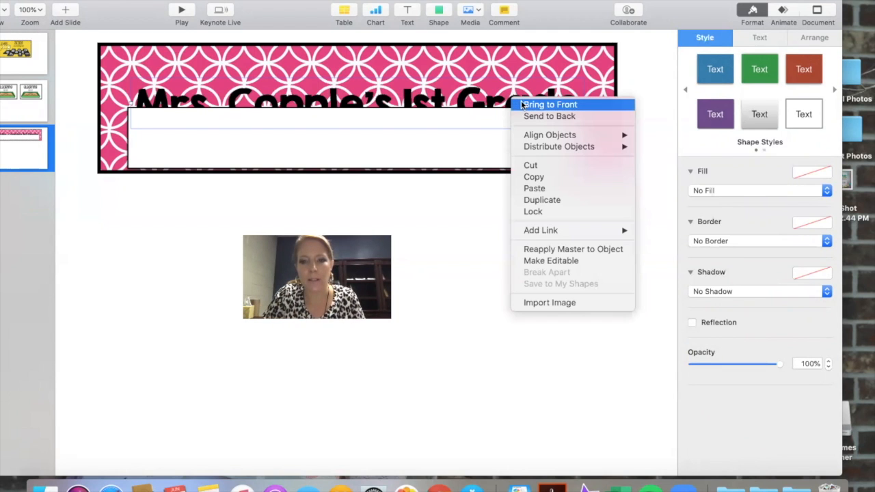
click(522, 104)
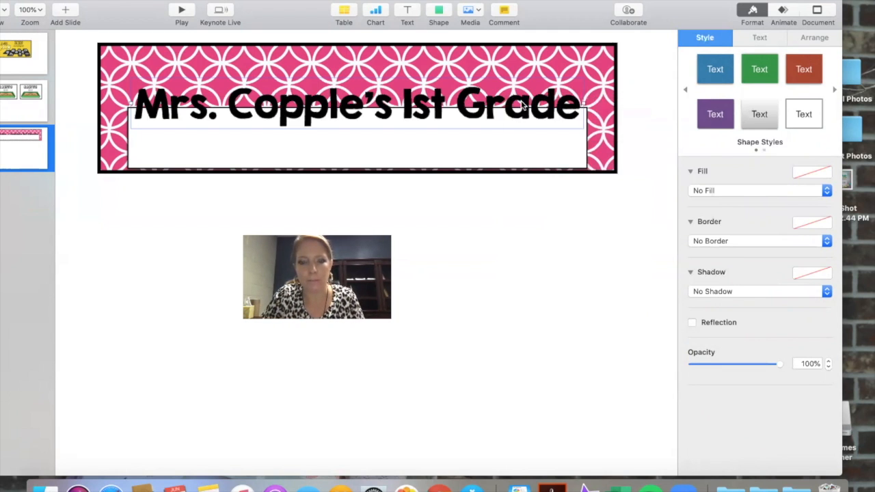
drag(559, 152, 557, 122)
click(602, 238)
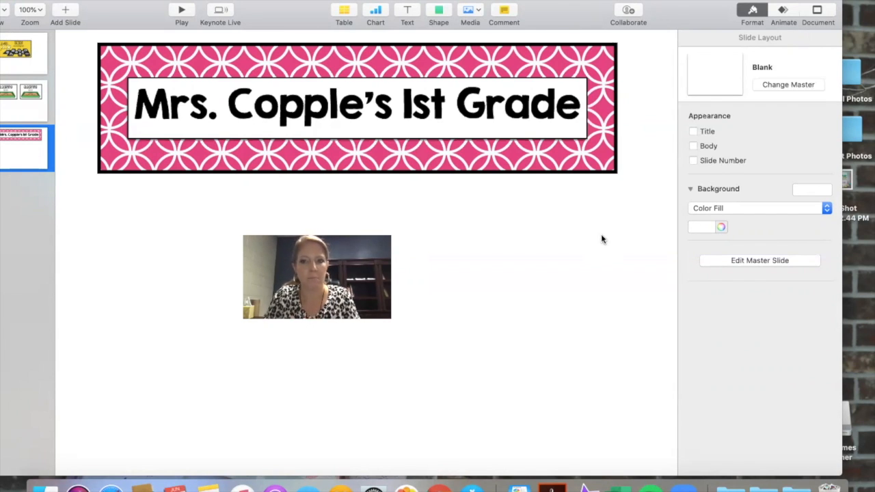
Open the desktop's Art folder in Finder and browse to Banner 1 inside Popsicle Paradise, Accents, Banners.
drag(678, 8, 691, 32)
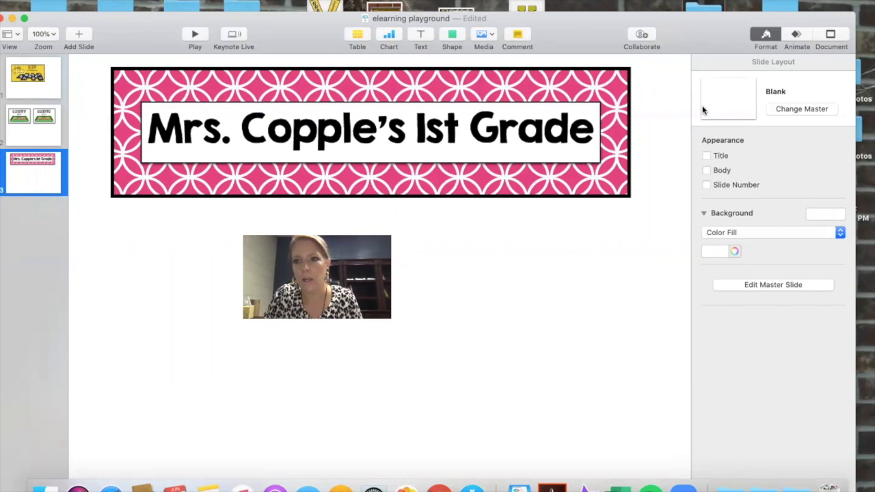
drag(713, 40, 713, 81)
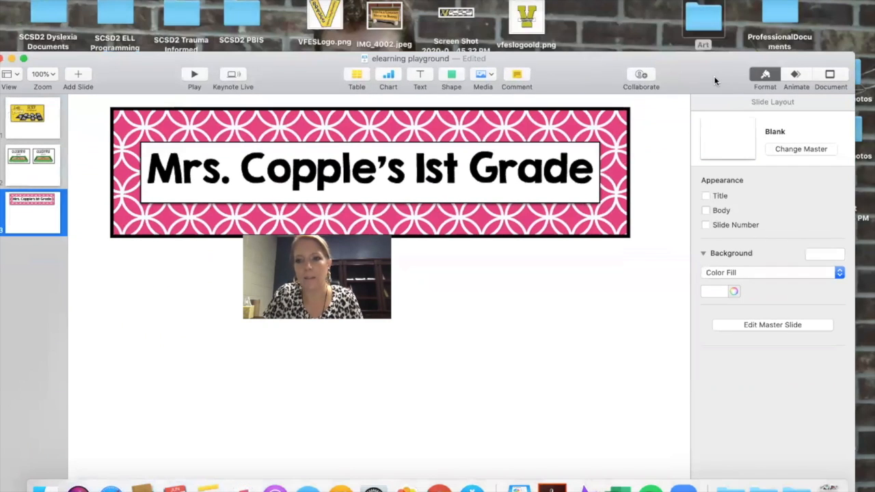
double_click(705, 28)
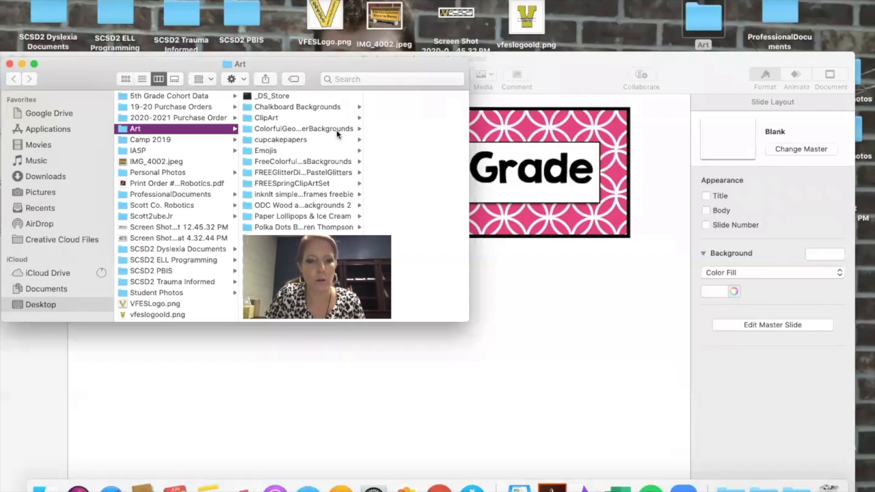
click(327, 118)
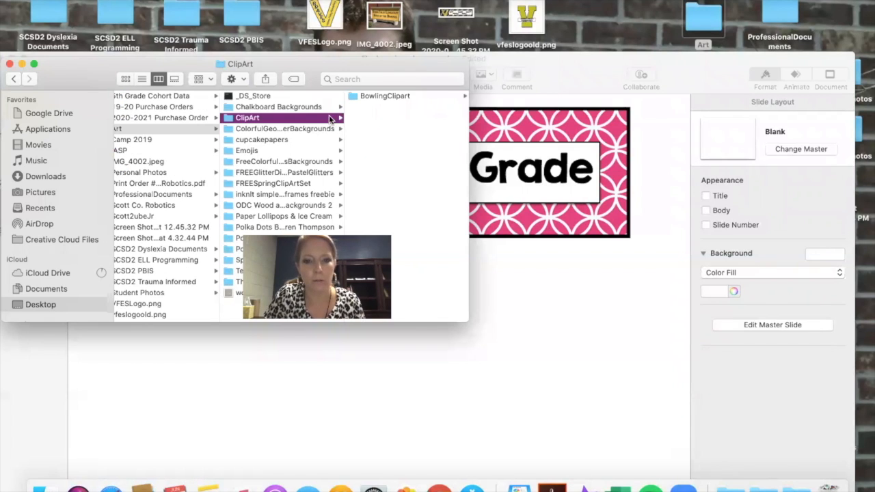
click(310, 108)
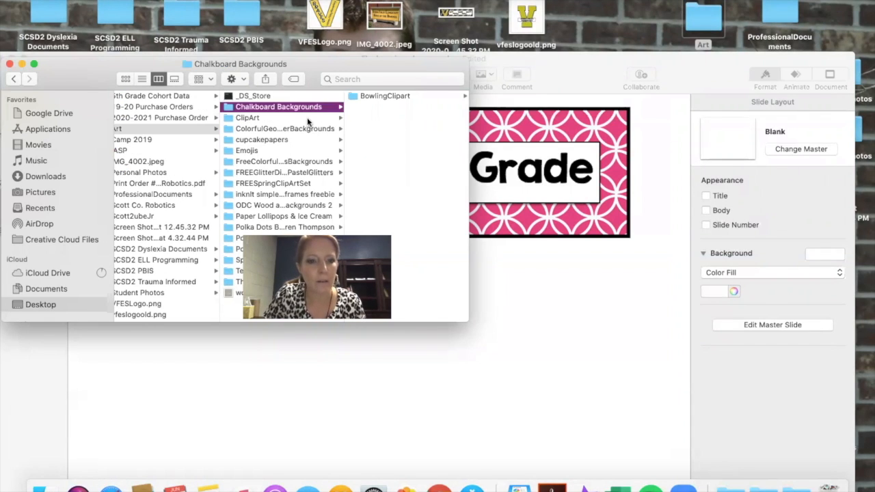
click(240, 229)
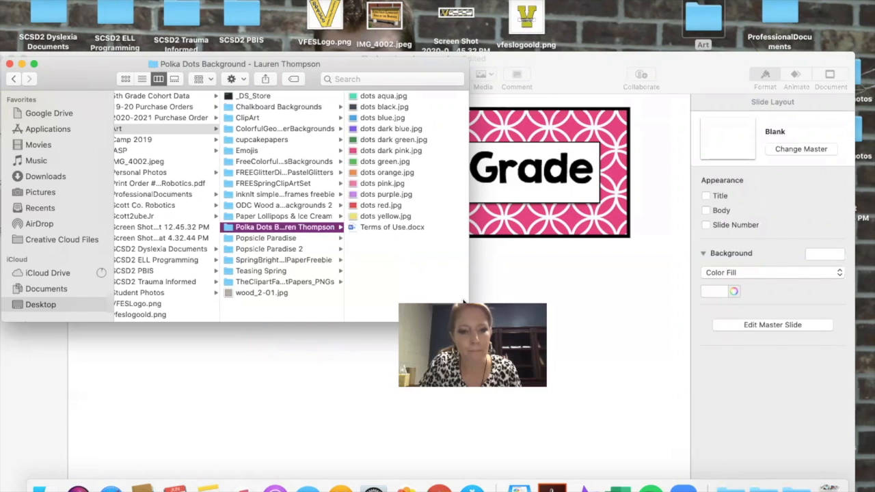
click(274, 238)
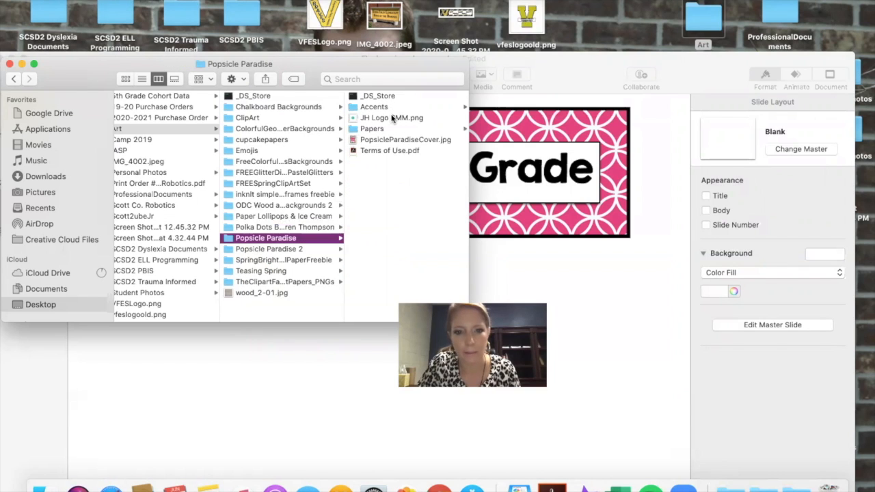
click(383, 107)
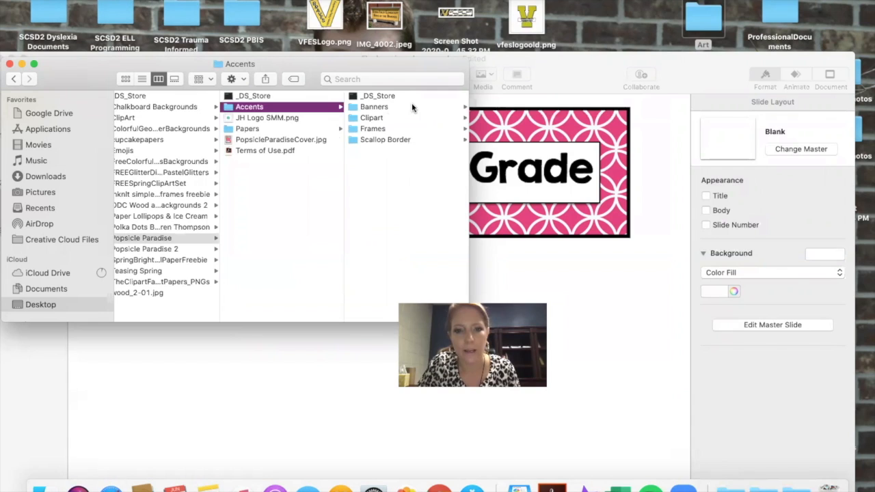
click(412, 106)
click(398, 95)
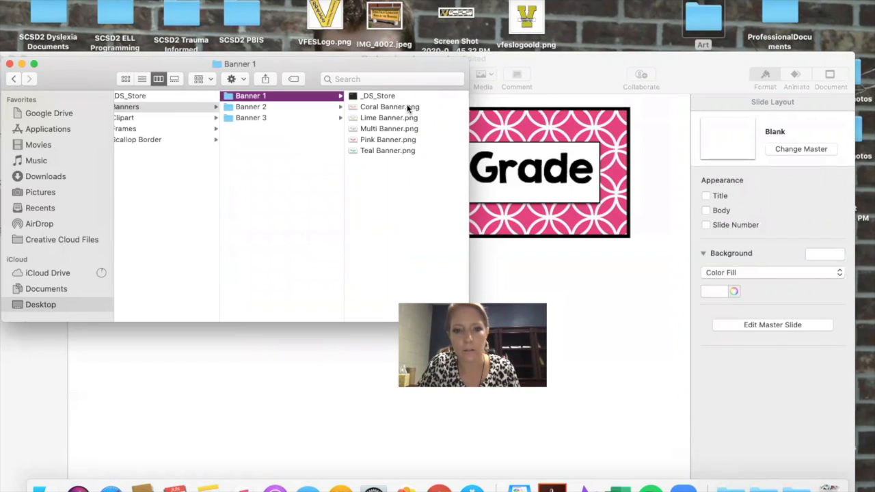
Insert Lime Banner.png from the Banner 1 folder into the Keynote slide and close the Finder window.
click(395, 118)
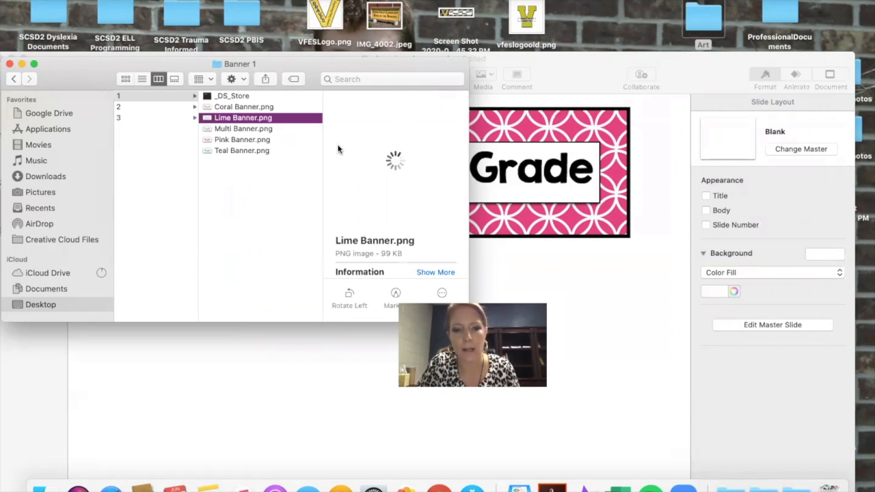
drag(373, 154, 518, 137)
drag(72, 78, 179, 319)
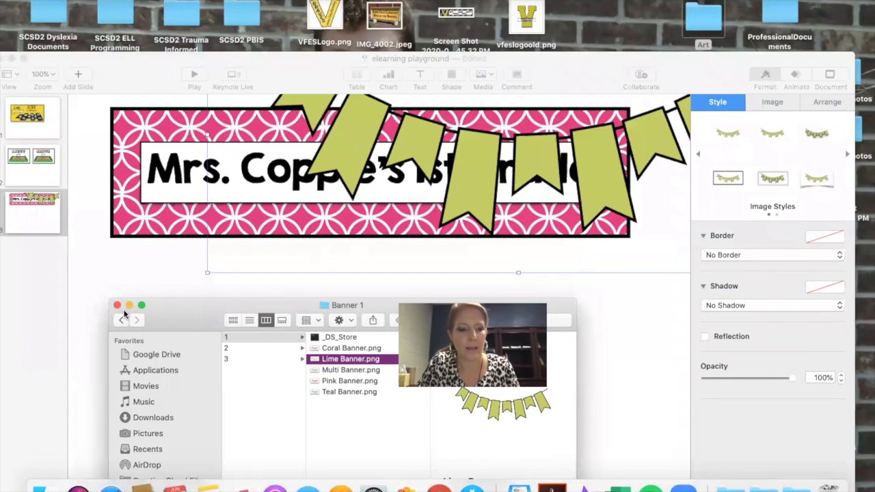
click(117, 305)
click(282, 309)
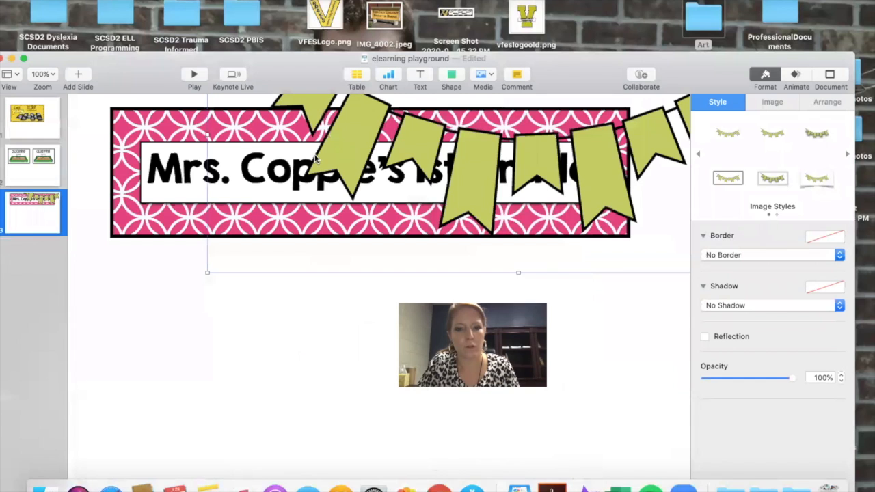
Shrink the lime bunting image to about 428 by 190 pt and place it below the pink banner.
drag(315, 158, 236, 287)
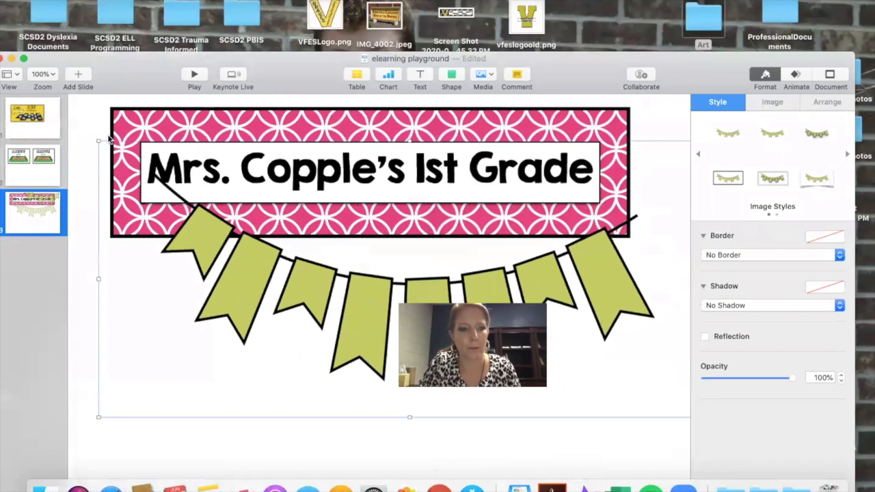
drag(98, 141, 448, 275)
drag(618, 365, 284, 339)
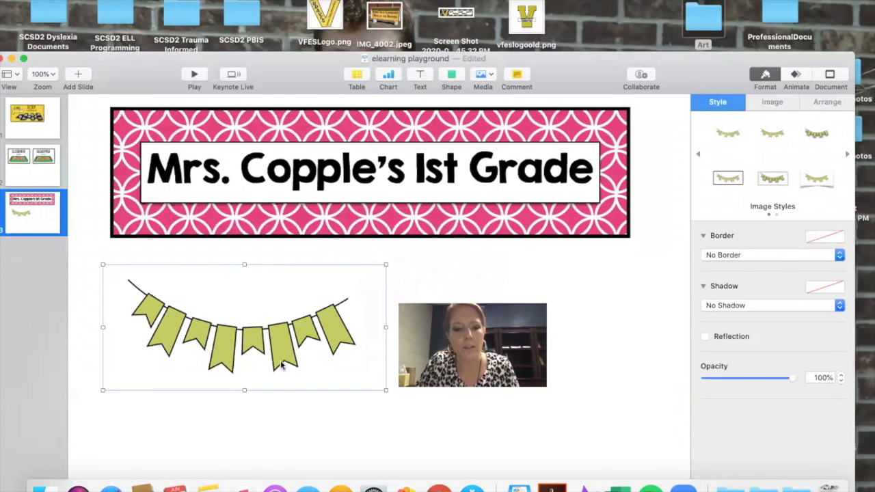
click(321, 416)
click(279, 361)
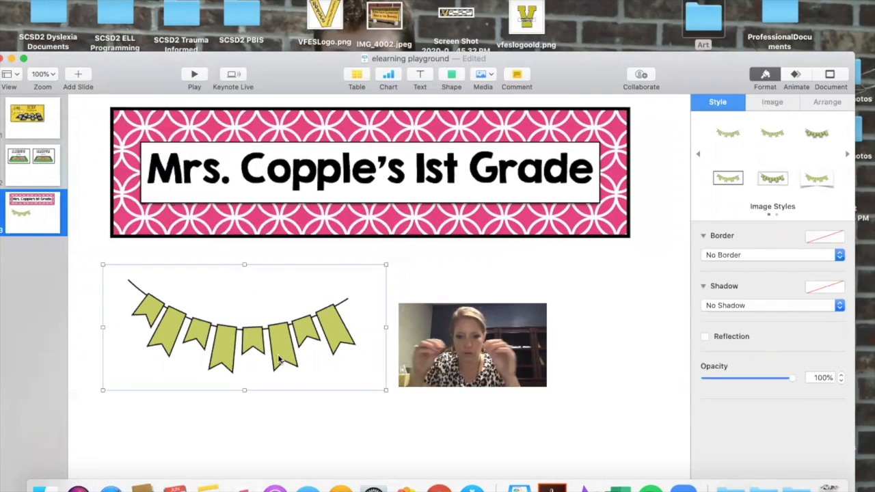
drag(386, 389, 372, 365)
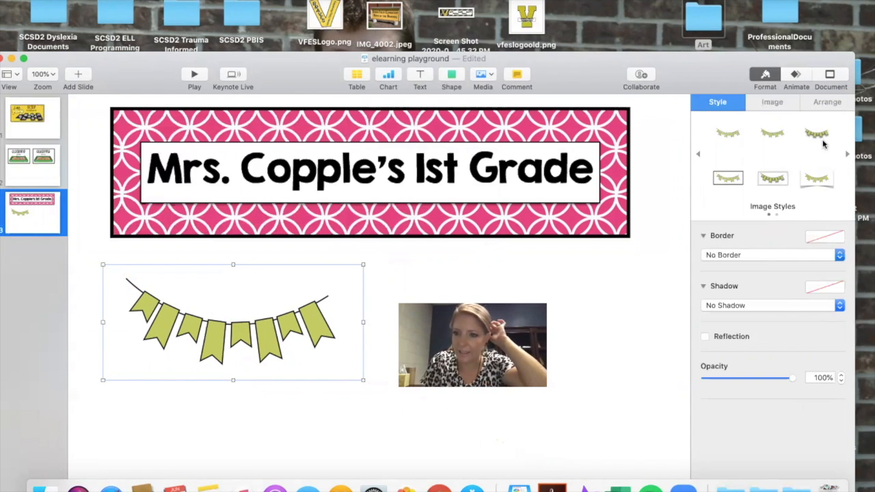
Try several image styles on the lime bunting and apply the one with a 2 pt light line border and drop shadow.
click(815, 136)
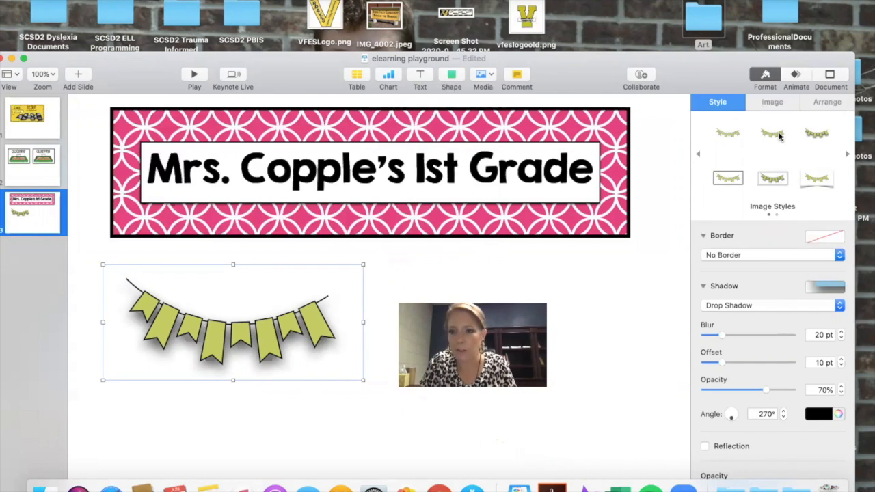
click(726, 180)
click(772, 179)
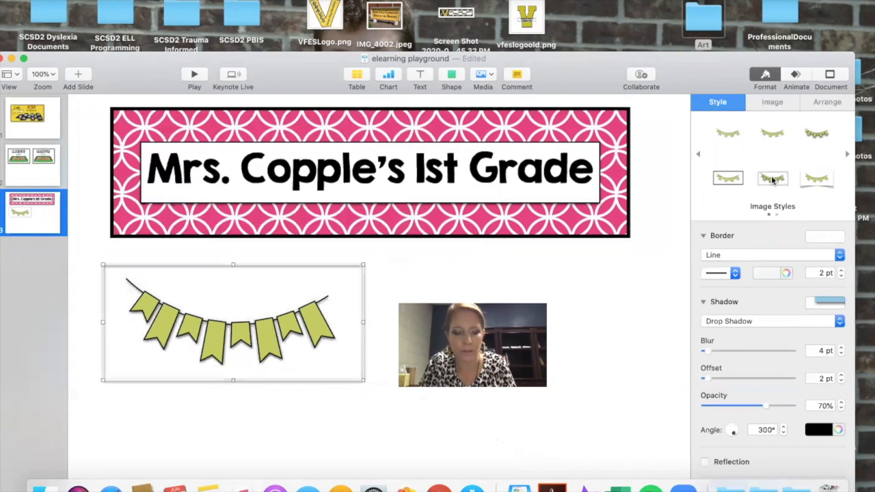
click(809, 178)
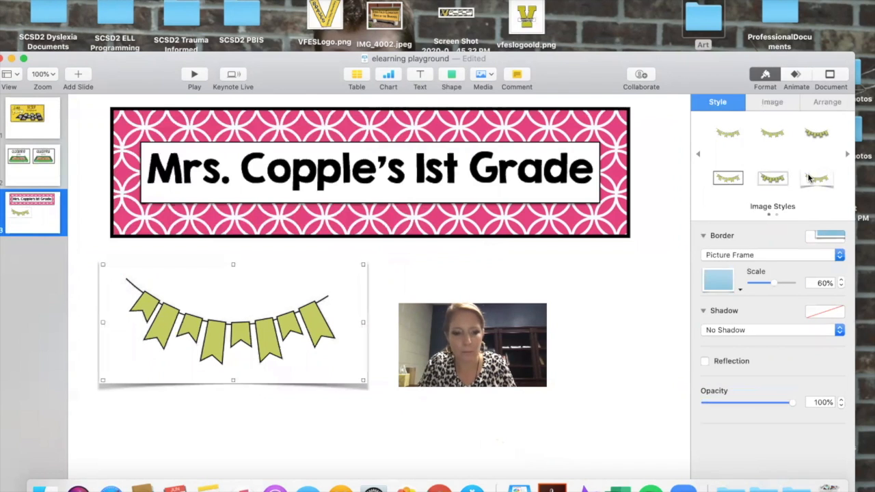
click(772, 178)
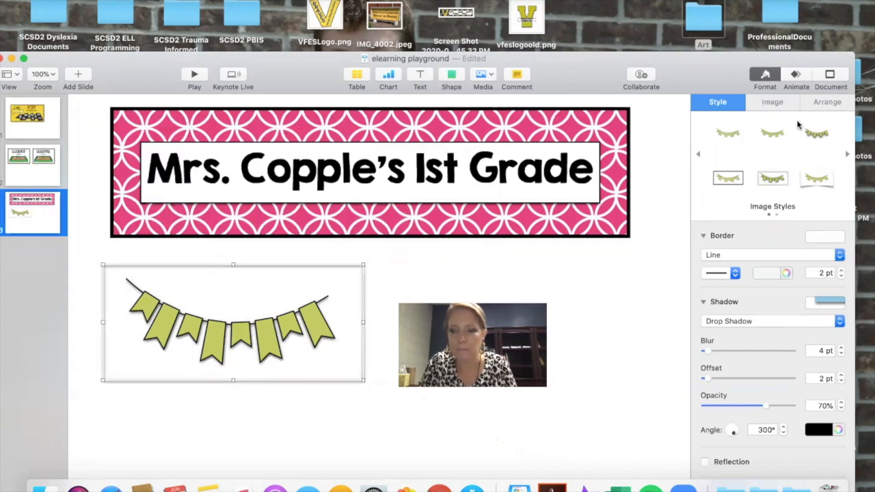
Turn off constrained proportions for the lime bunting and stretch it wider and slightly taller.
click(823, 103)
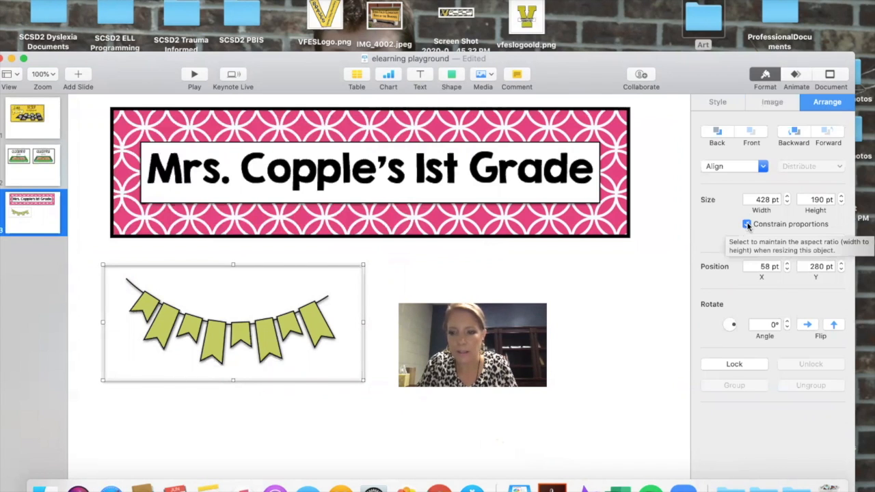
click(748, 225)
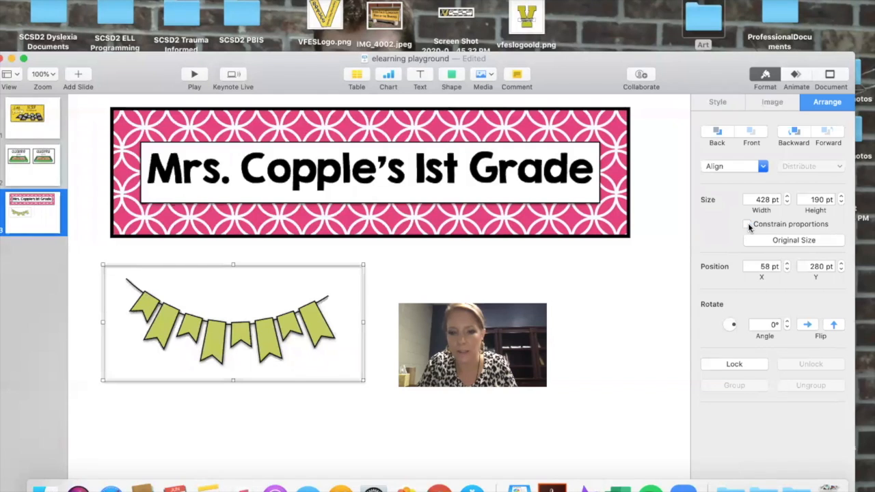
drag(362, 321, 504, 321)
mouse_move(302, 380)
mouse_down()
mouse_move(301, 366)
mouse_move(299, 393)
mouse_up()
click(321, 456)
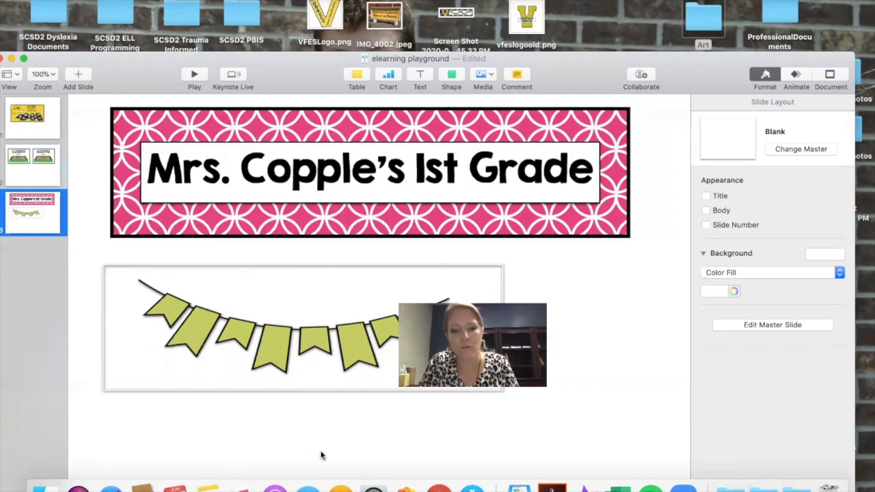
Apply the borderless image style with a 20 pt blur, 10 pt offset drop shadow to the lime bunting.
click(313, 344)
click(766, 106)
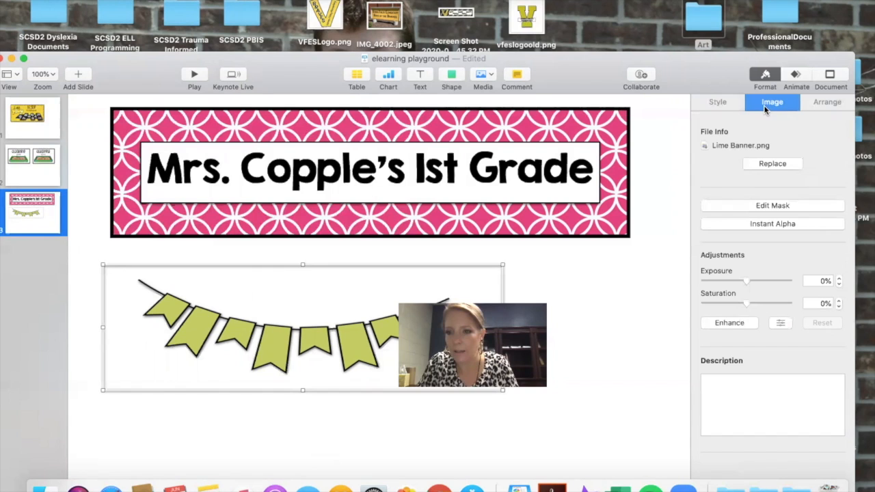
click(716, 105)
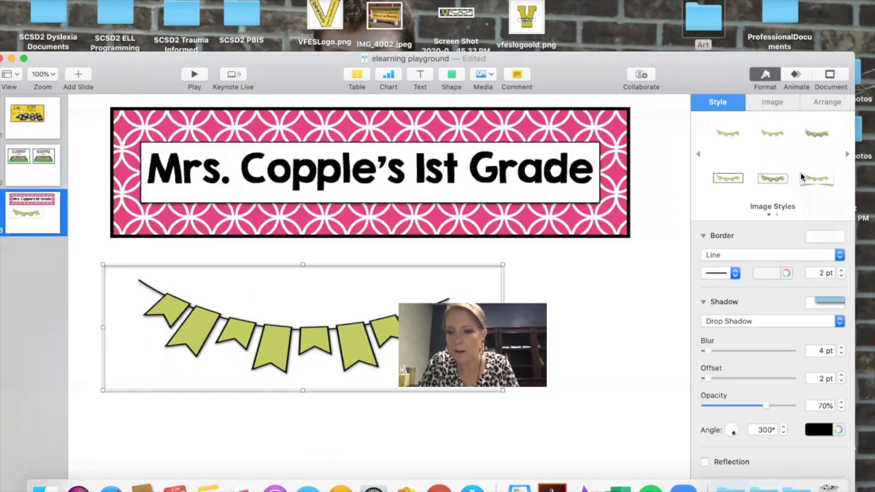
click(770, 133)
click(807, 134)
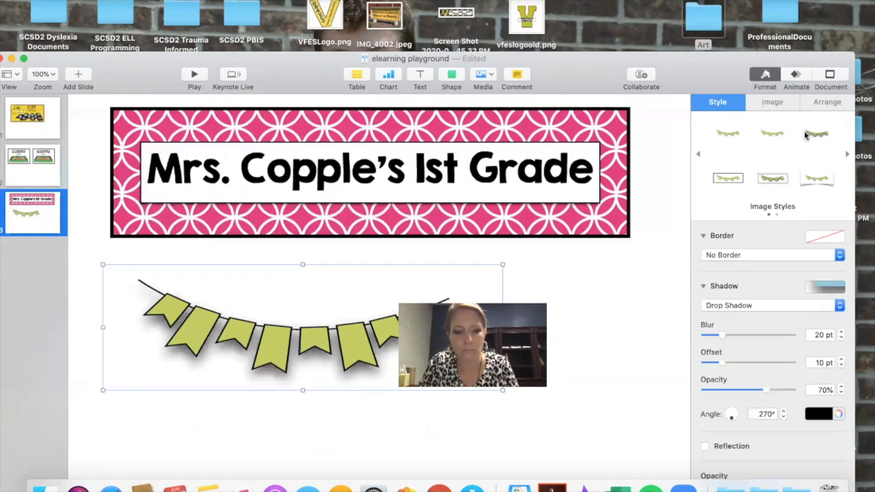
click(348, 432)
Move the lime bunting onto the pink banner, shrink it, and hang it across the banner's upper-right corner.
drag(314, 328, 354, 145)
drag(451, 138, 268, 131)
drag(160, 194, 590, 134)
click(674, 235)
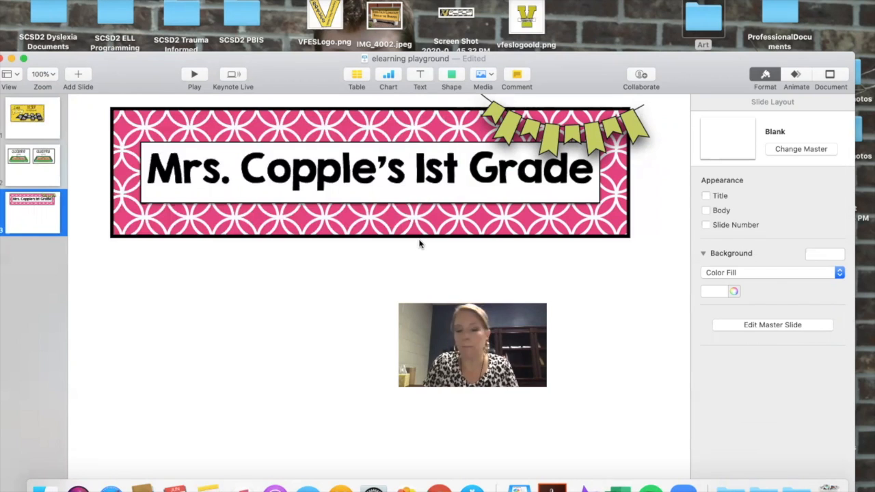
Play the banner slide full screen and move the Keynote window aside to uncover the desktop files.
click(194, 74)
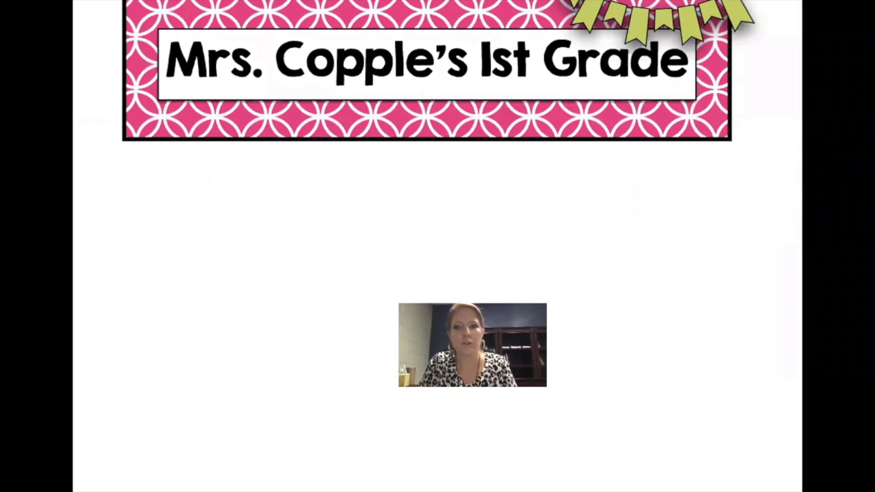
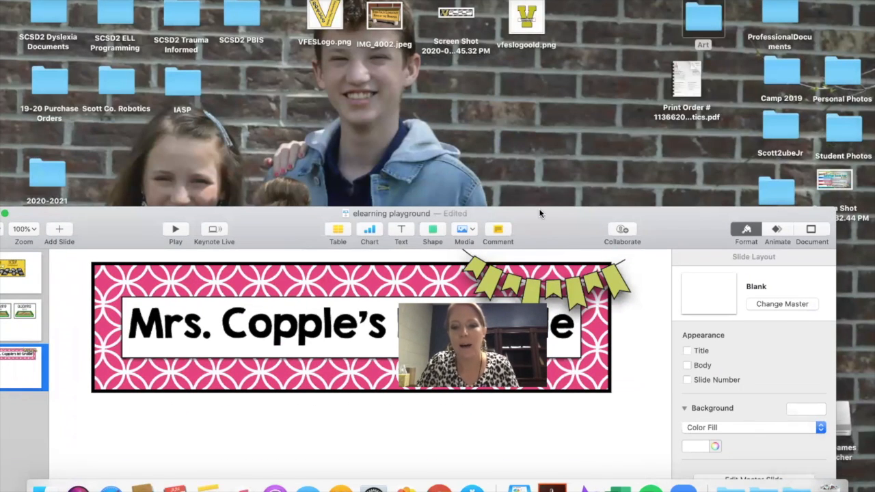
drag(552, 213, 433, 18)
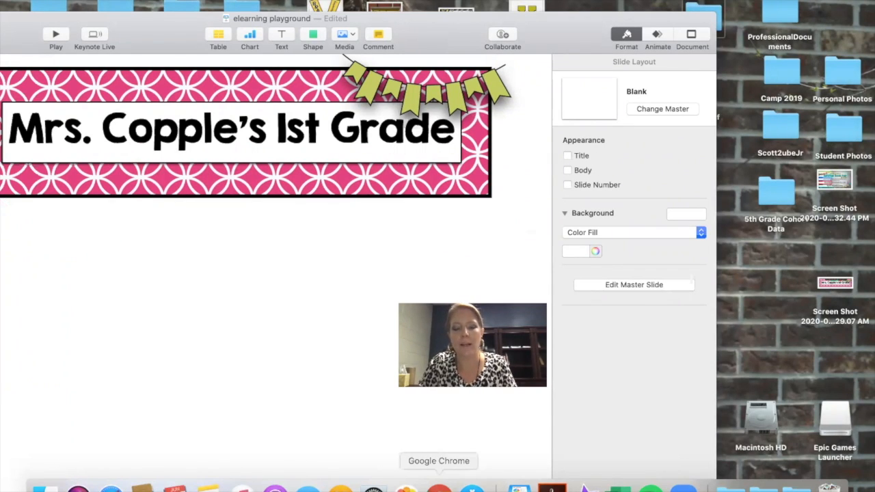
Switch to the Google Chrome window with the dafont search and open scsd2.instructure.com/login/ldap in a new tab.
right_click(439, 487)
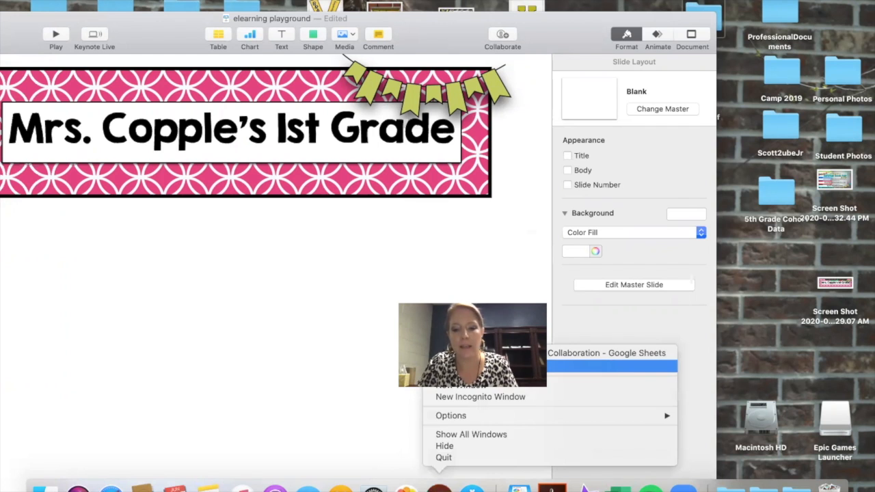
click(612, 366)
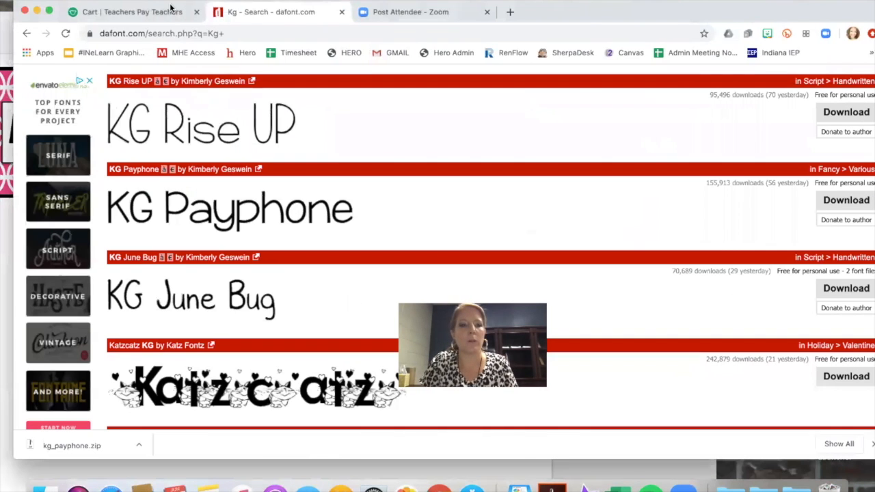
drag(173, 8, 131, 99)
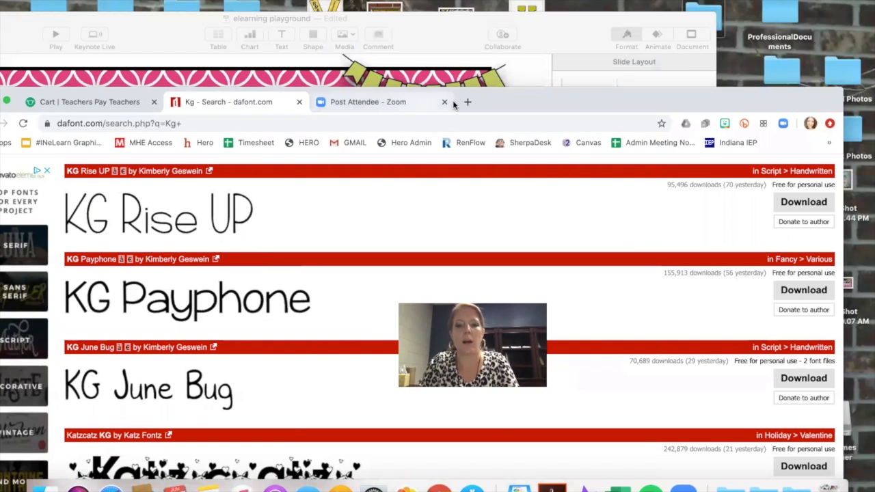
click(466, 101)
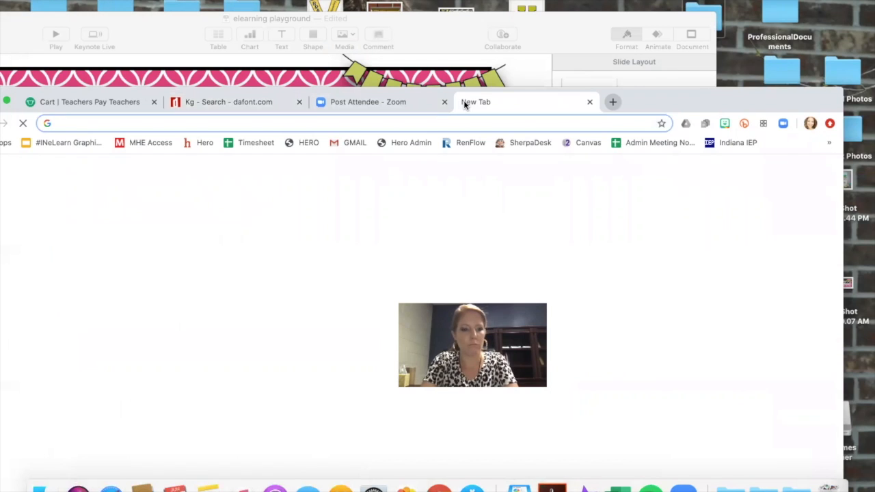
text(instructure)
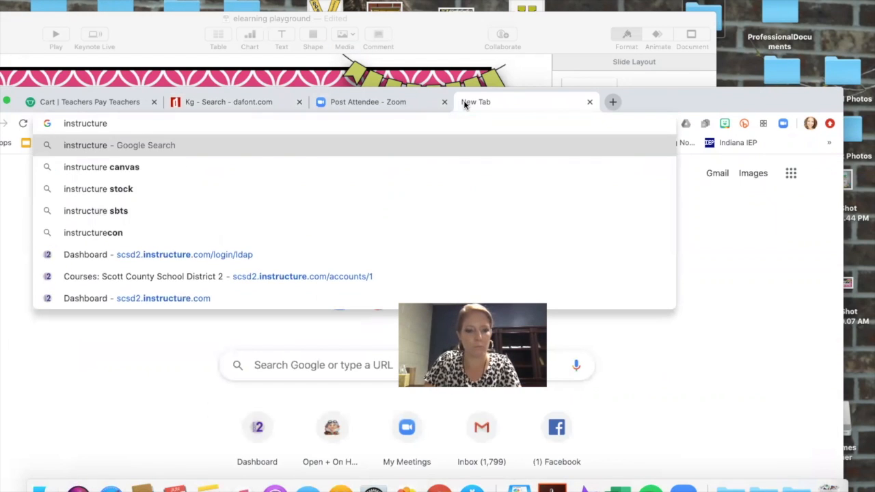
key(Down)
key(Down)
key(Down)
key(Down)
key(Down)
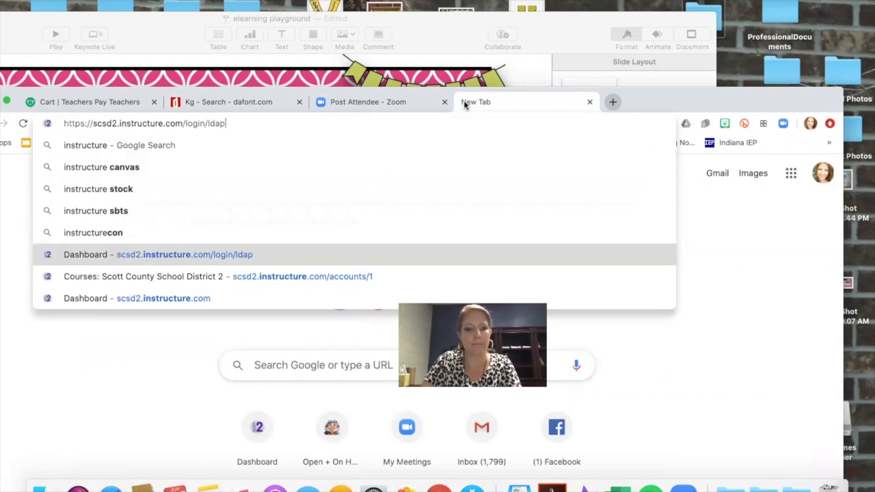
key(Return)
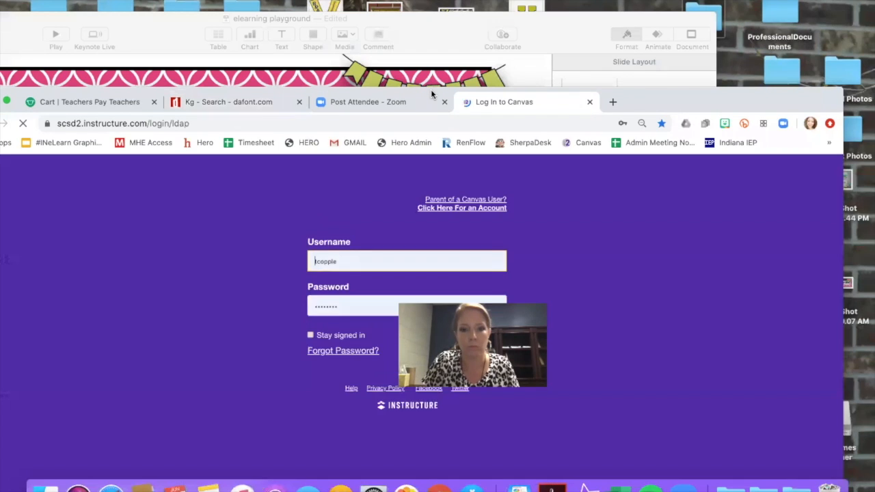
Log in to Canvas with the prefilled credentials and open the eLearning Playground course.
drag(432, 94, 456, 32)
click(496, 277)
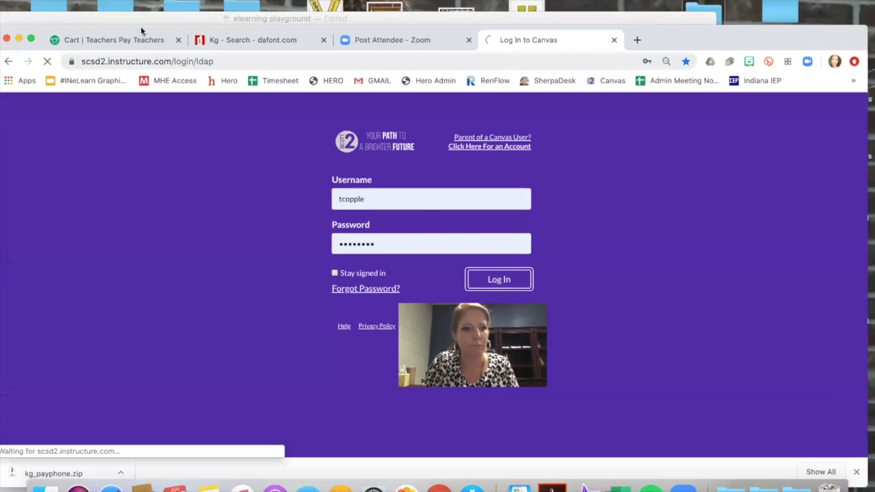
drag(141, 28, 138, 0)
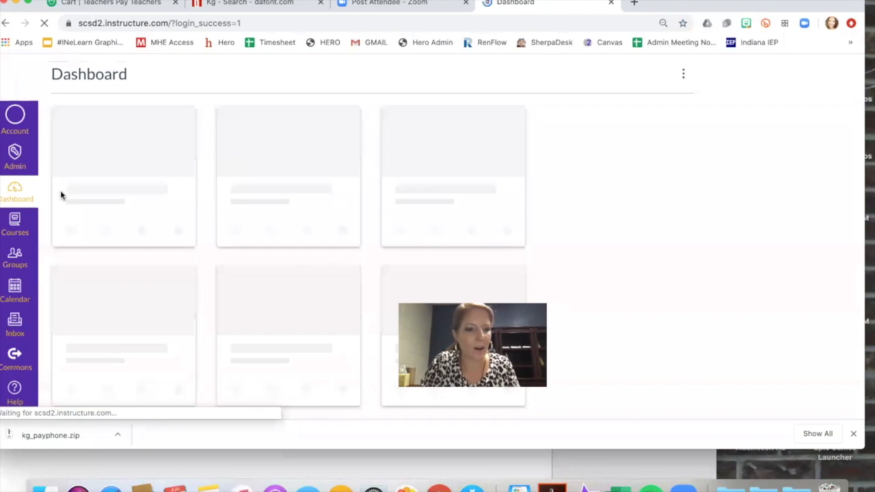
click(16, 224)
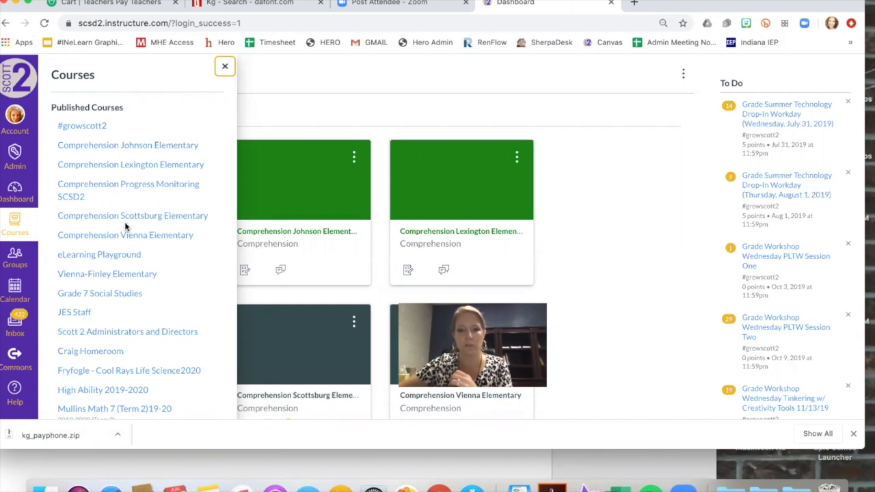
click(110, 257)
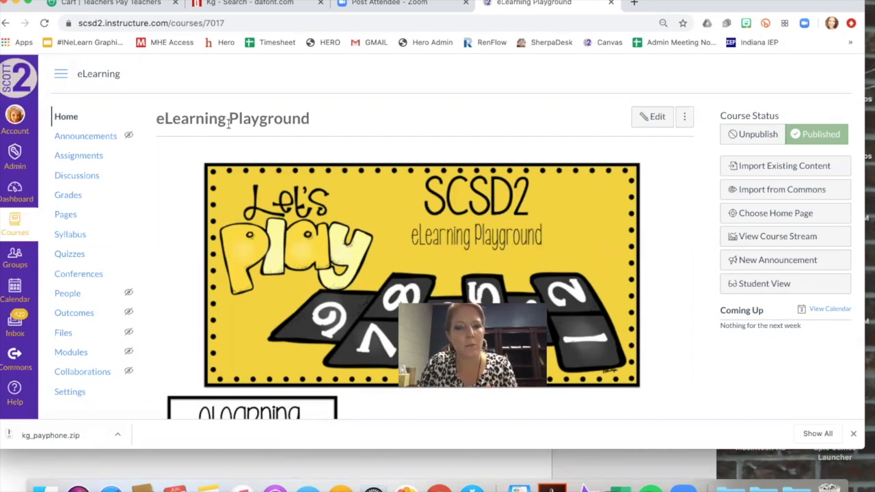
Edit the eLearning Playground home page and delete its header image, the eLearning sandbox image and the three-column table.
click(655, 117)
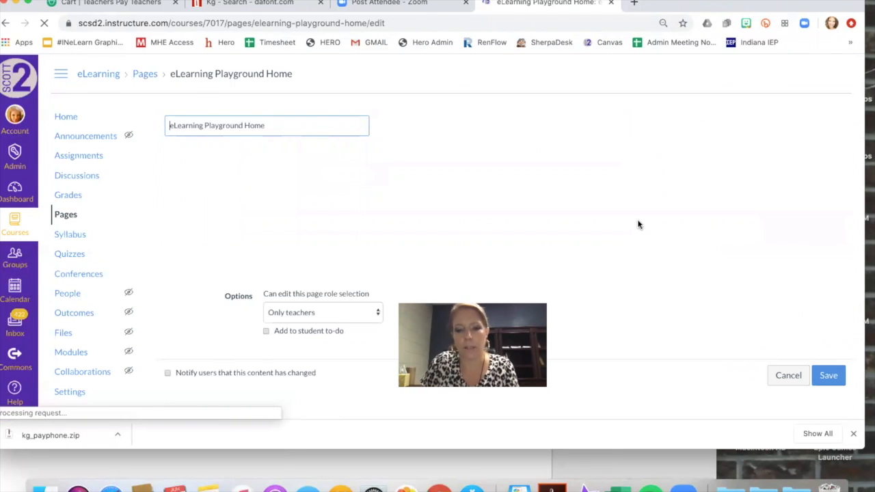
scroll(631, 251, up, 1)
click(605, 224)
key(BackSpace)
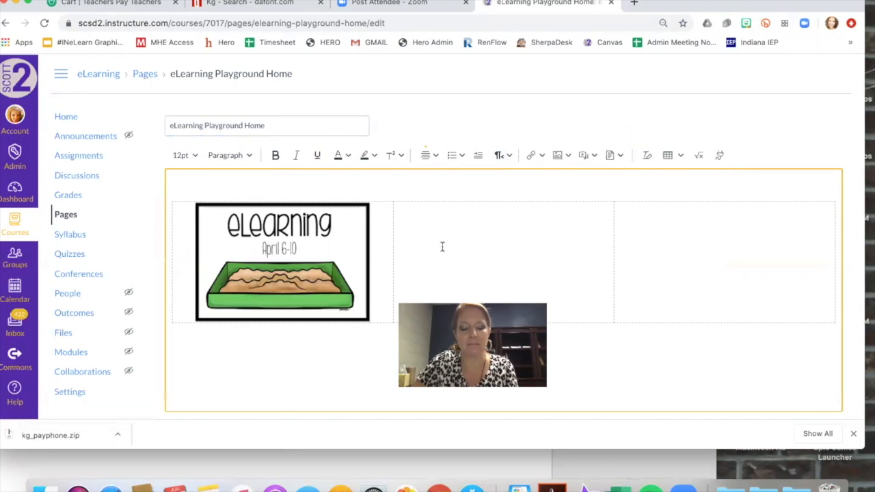
click(323, 243)
key(BackSpace)
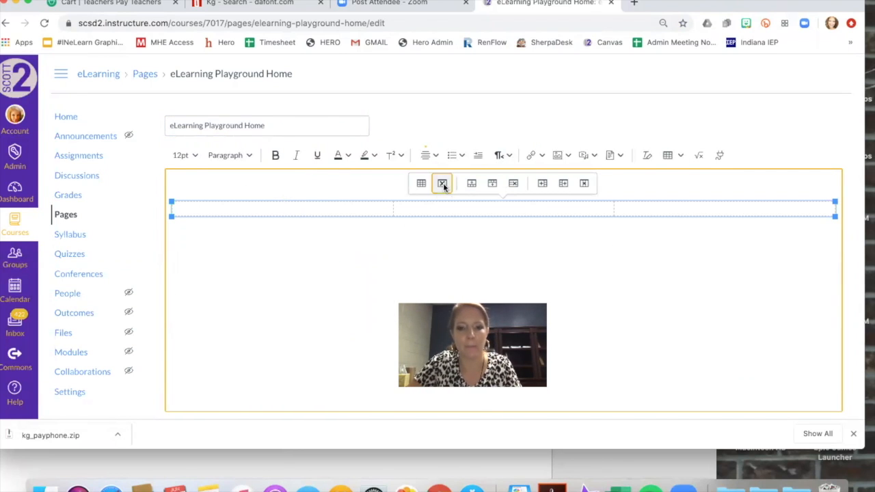
click(442, 183)
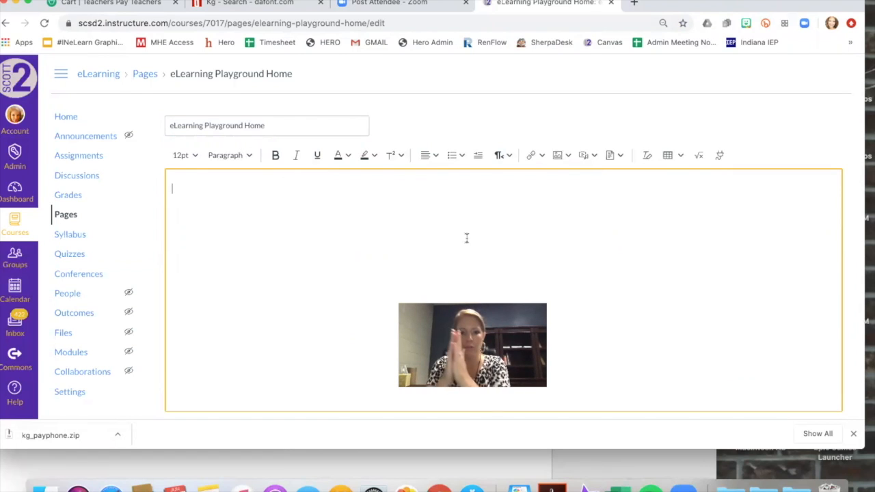
Centre-align the empty page body and open the dialog for uploading an image from the computer.
click(435, 156)
click(465, 183)
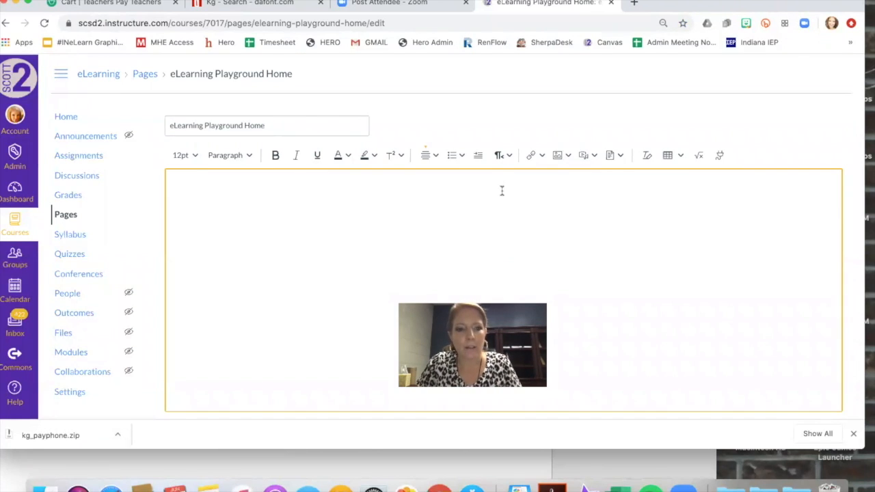
click(568, 157)
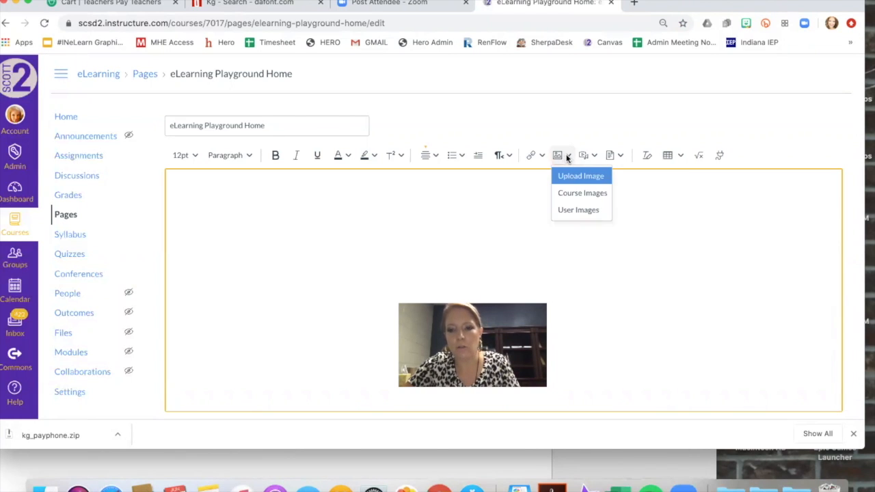
click(576, 178)
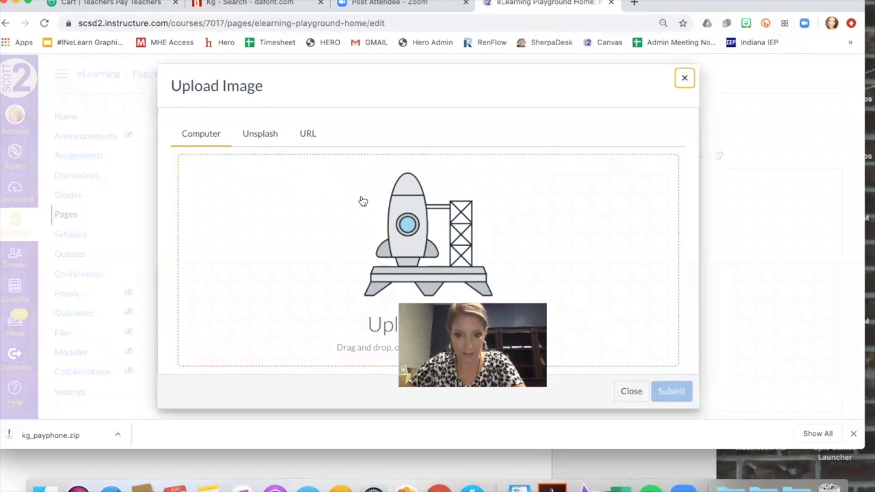
click(430, 239)
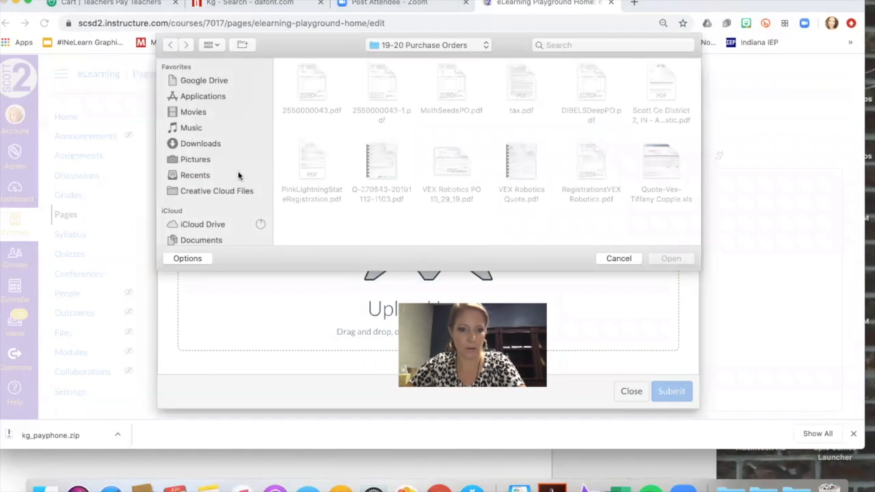
click(428, 46)
click(427, 58)
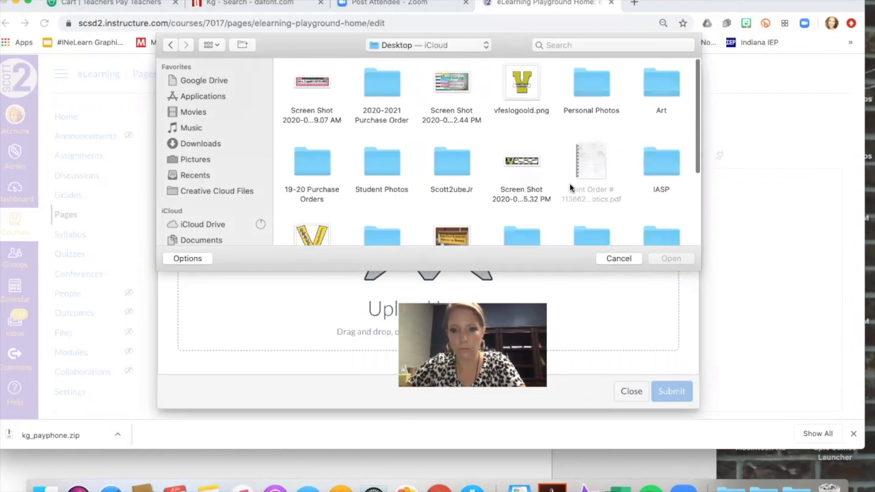
scroll(570, 186, down, 3)
scroll(570, 186, up, 3)
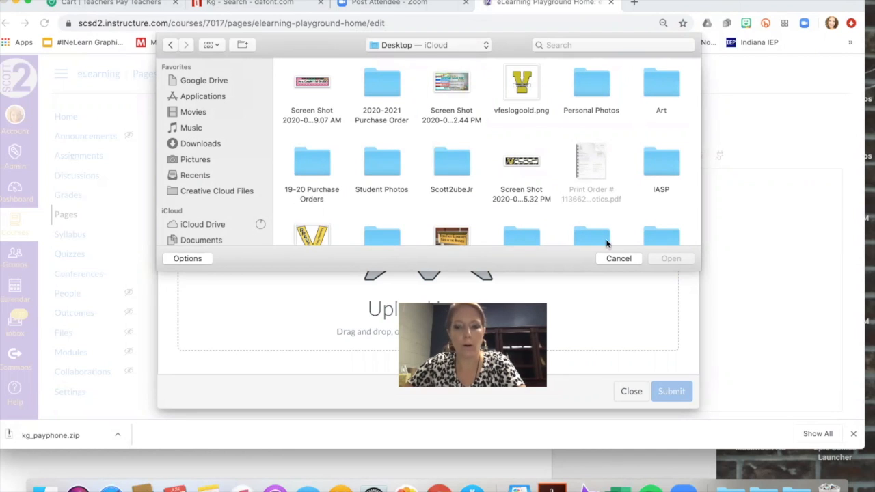
click(619, 258)
Upload Screen Shot 2020-06-03 at 10.29.07 AM.png from the desktop and submit it for insertion into the page.
drag(752, 1, 675, 2)
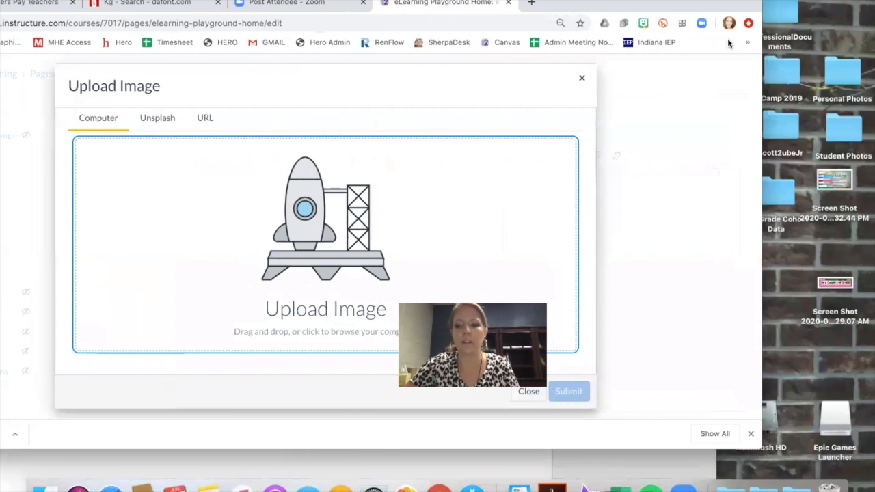
drag(835, 286, 323, 190)
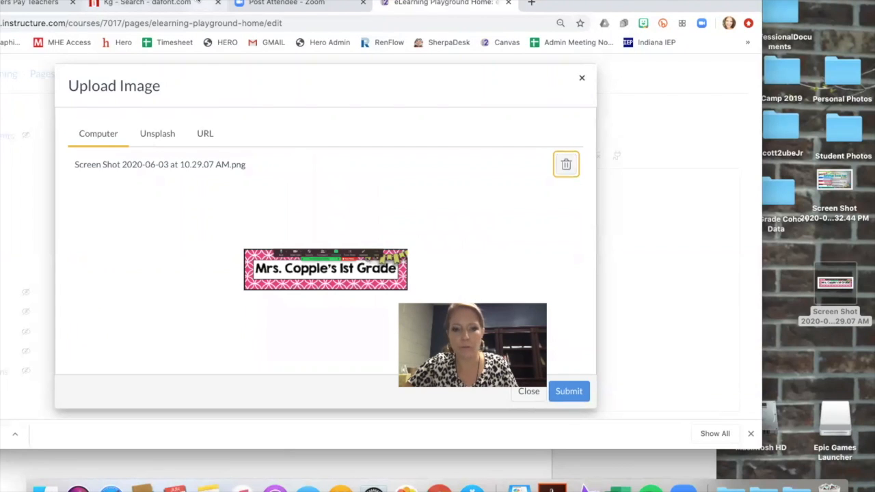
drag(199, 1, 294, 1)
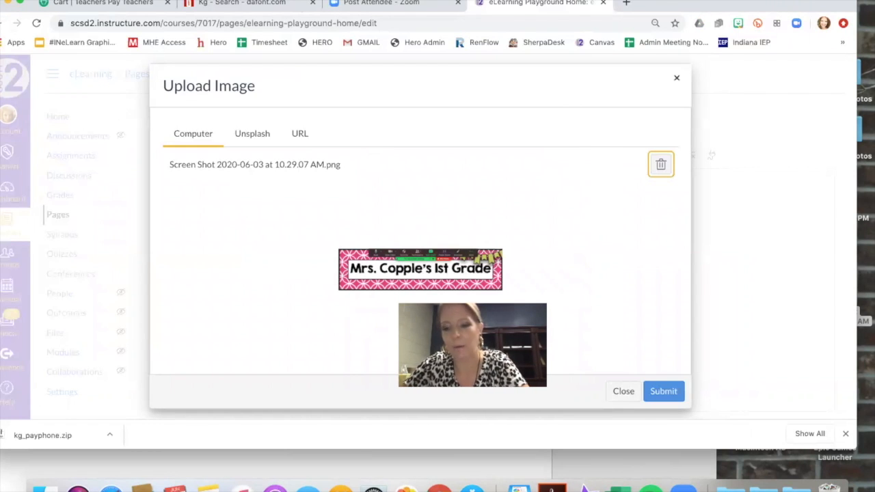
click(663, 393)
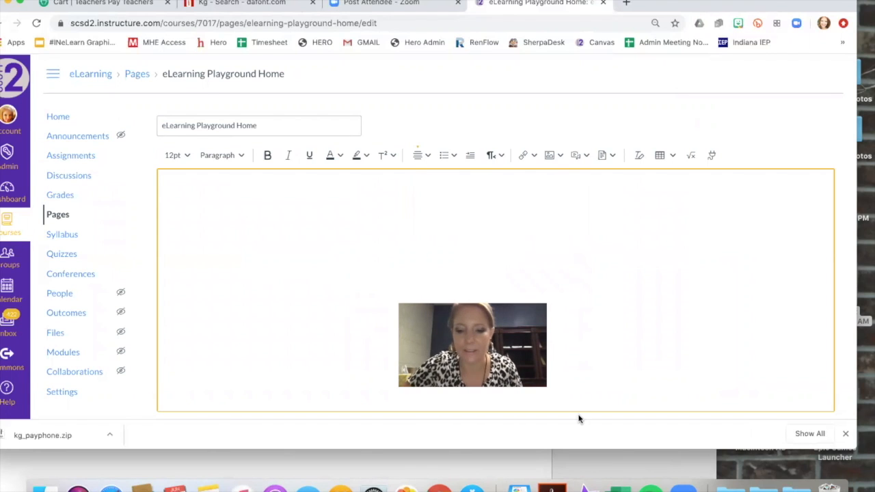
Switch to Keynote, capture a new screenshot of the whole pink banner including its bunting within the border, and minimize the presentation.
click(519, 487)
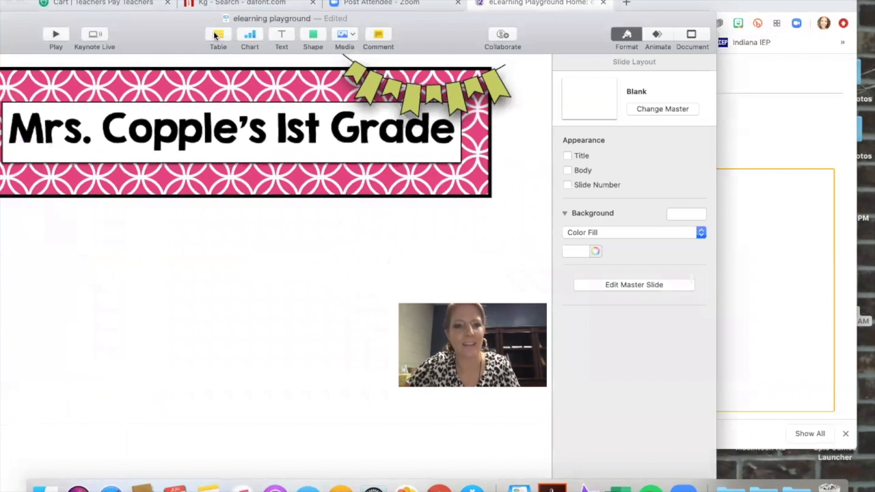
drag(167, 23, 371, 68)
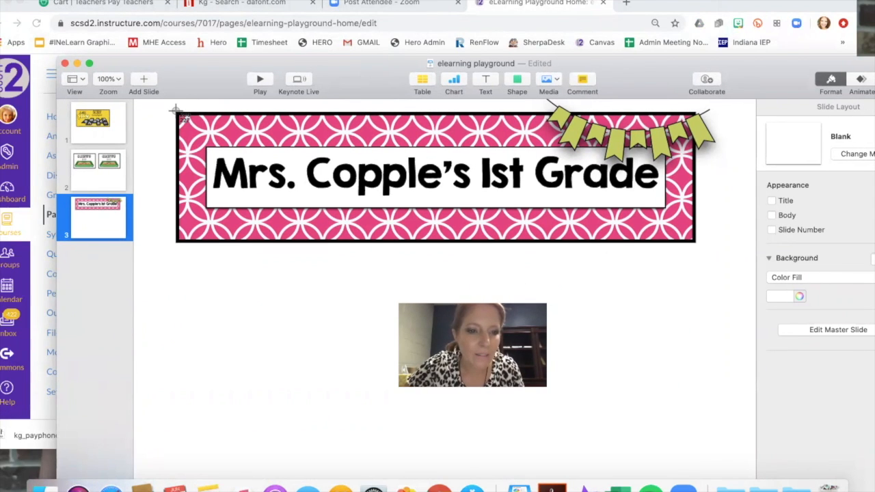
drag(176, 109, 696, 244)
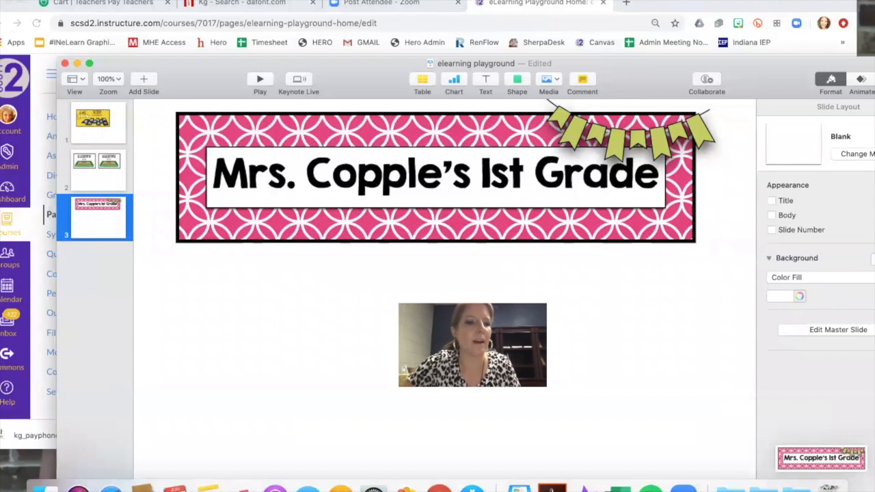
click(77, 63)
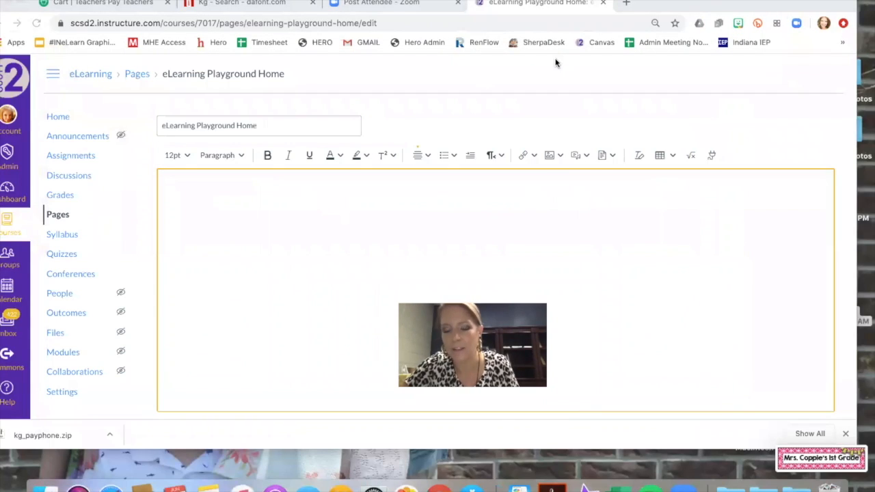
Upload Screen Shot 2020-06-03 at 10.31.48 AM.png from the desktop and insert it into the page body.
click(554, 156)
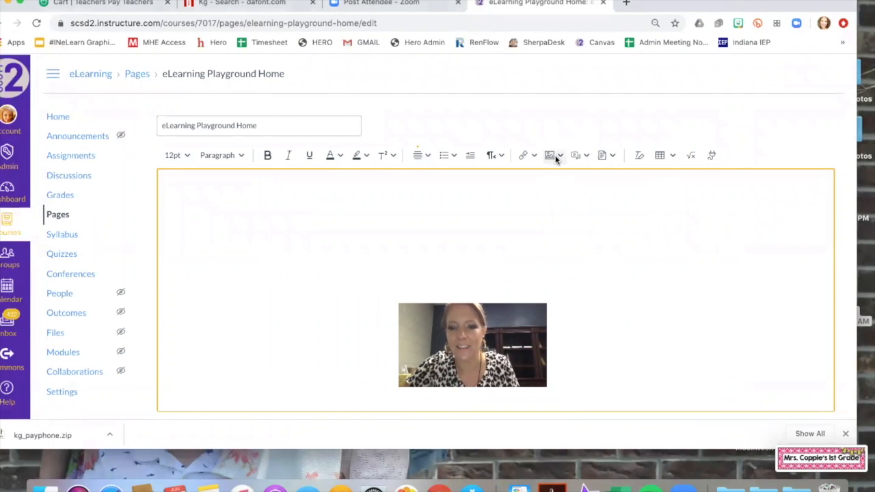
click(565, 178)
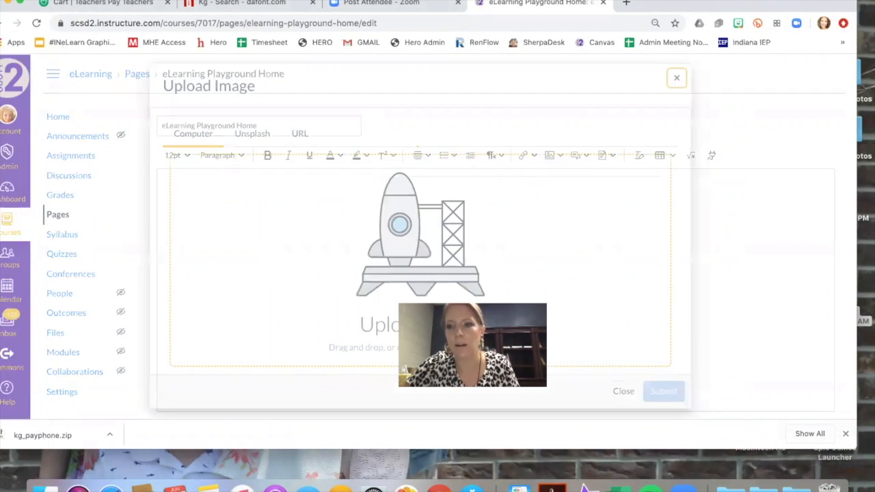
drag(638, 1, 689, 31)
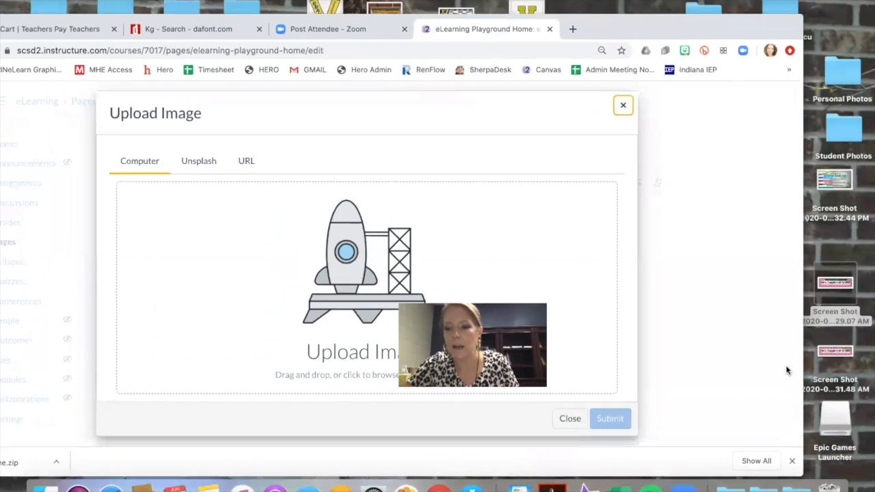
click(840, 351)
drag(832, 338, 406, 268)
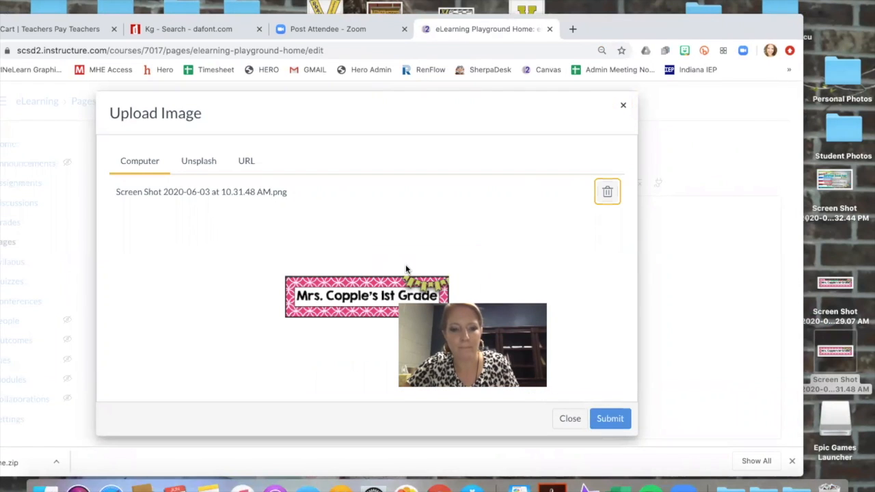
click(611, 419)
drag(635, 26, 652, 27)
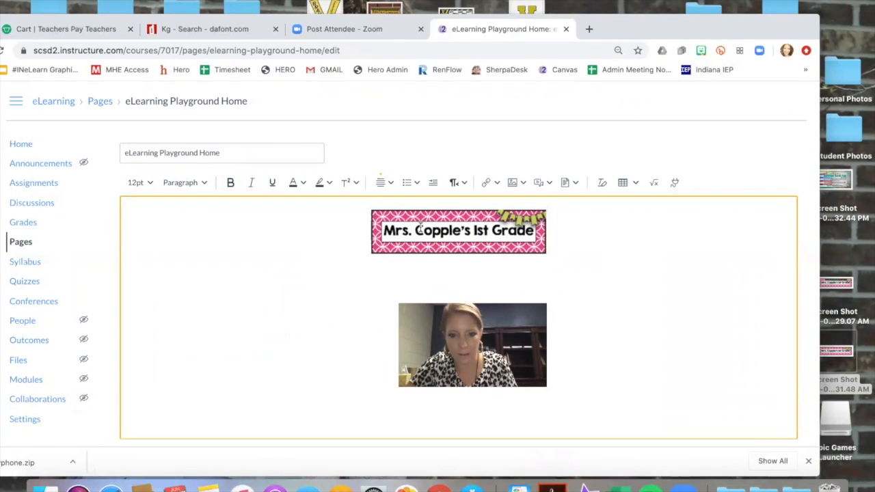
Set the inserted banner image's size to Extra Large.
click(446, 222)
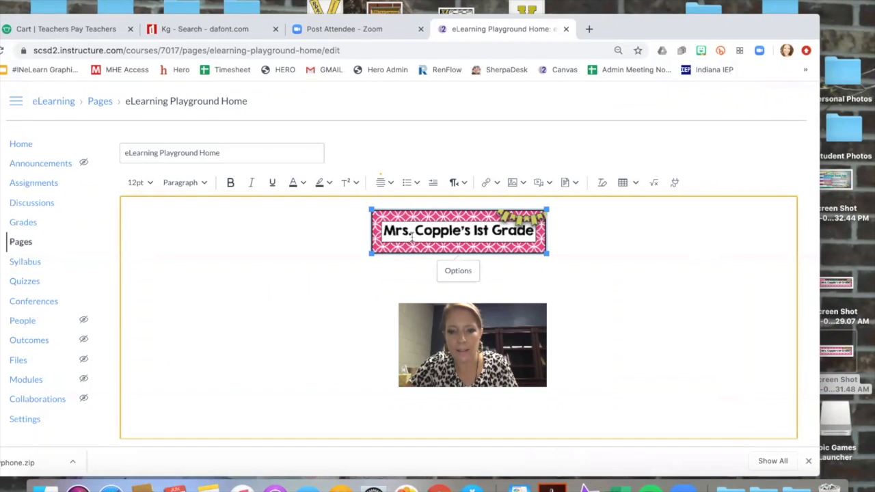
click(458, 272)
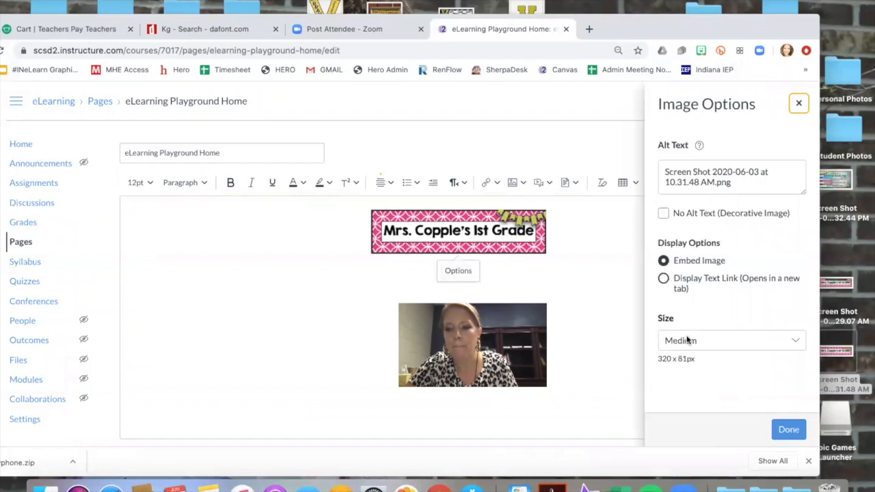
click(698, 344)
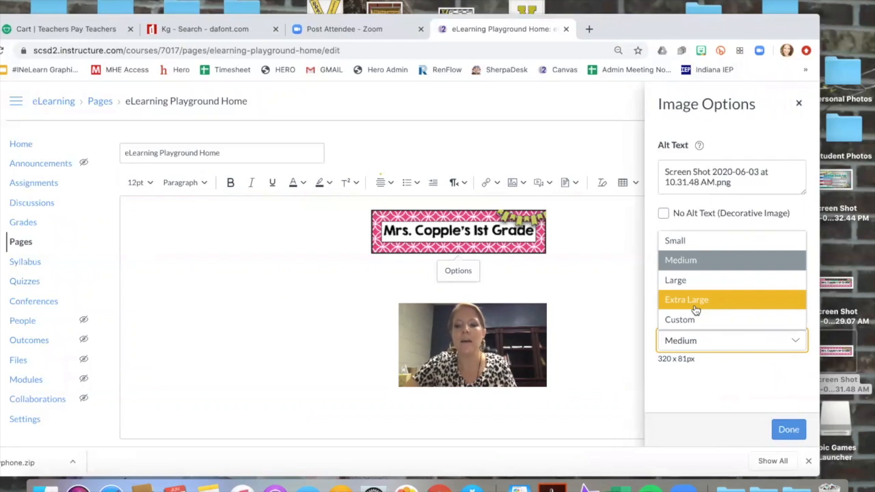
click(696, 311)
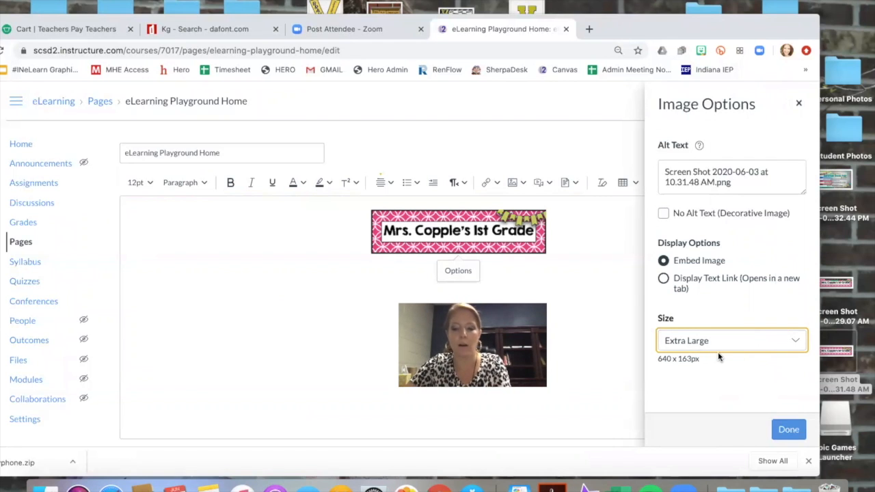
click(789, 433)
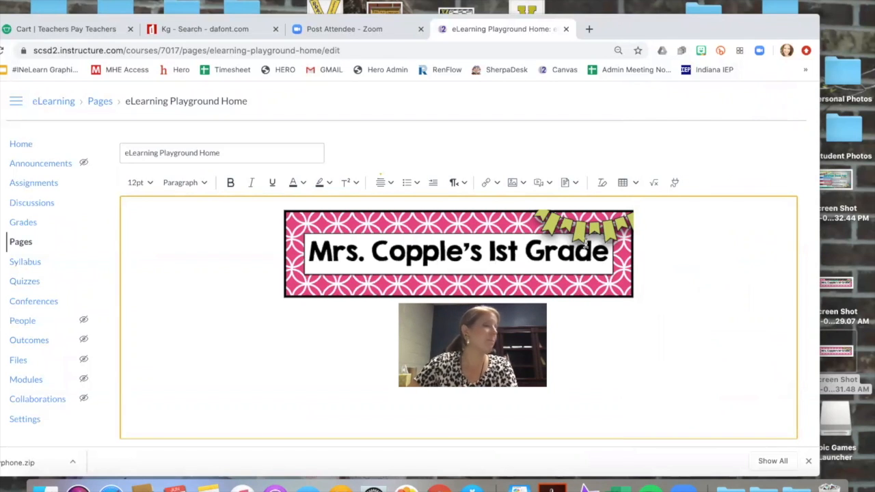
click(528, 212)
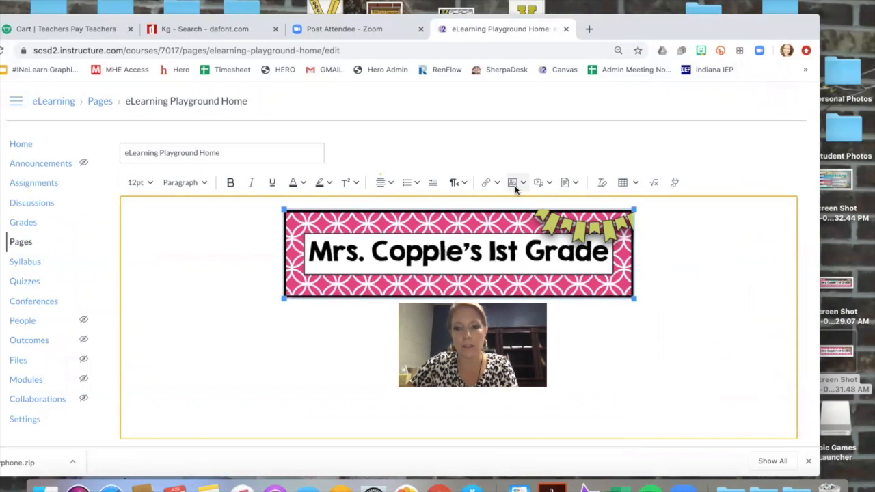
click(515, 184)
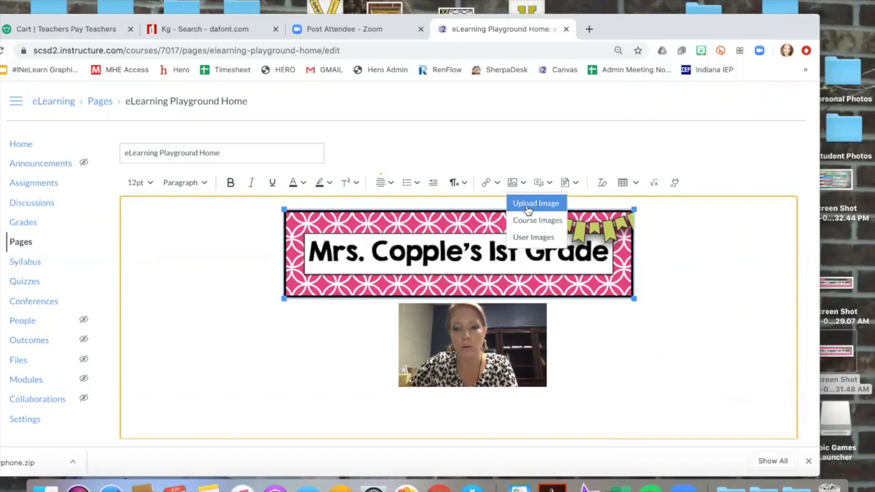
click(527, 208)
drag(462, 296, 603, 323)
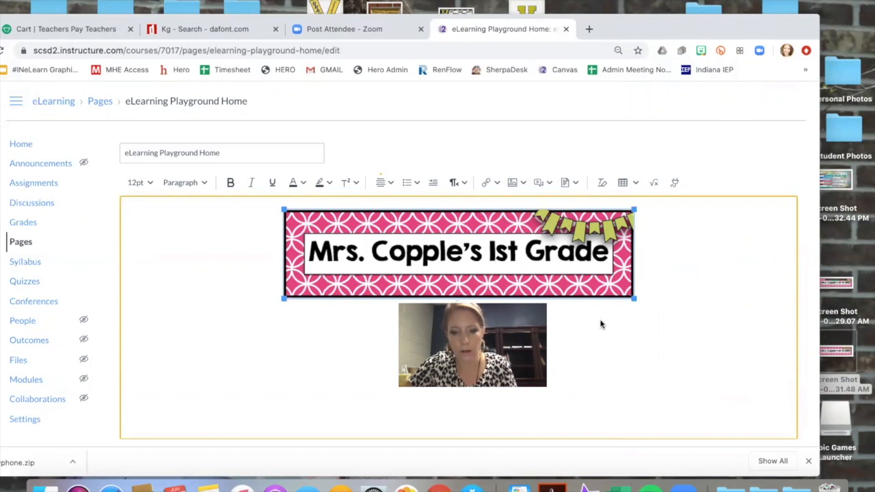
Give the banner image a custom size with a width of 1280 pixels, keeping its aspect ratio.
click(457, 320)
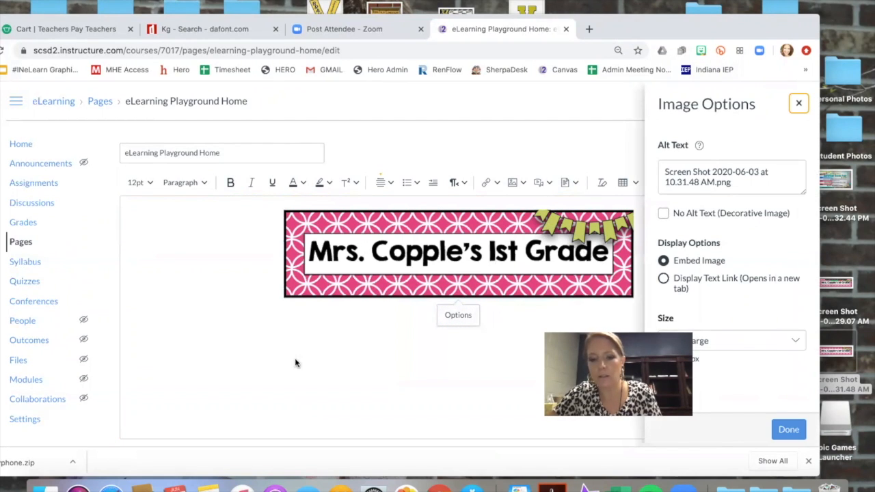
click(706, 340)
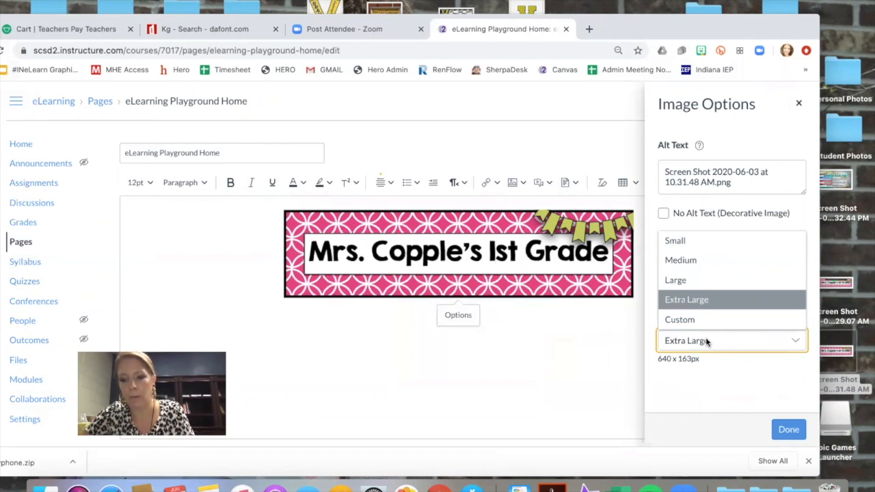
click(699, 321)
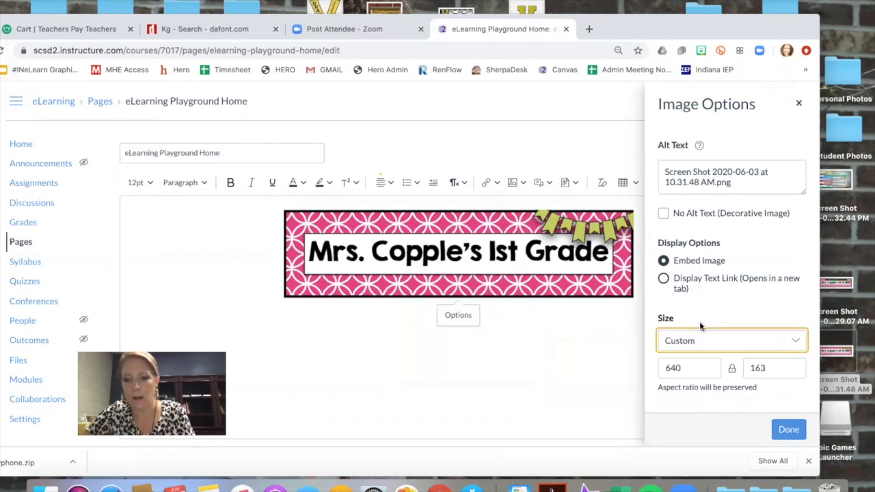
click(690, 368)
drag(690, 368, 657, 371)
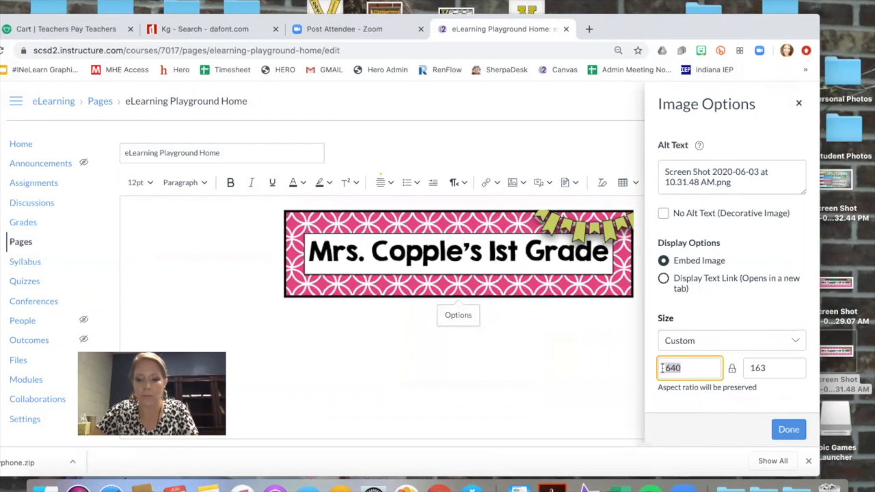
text(1280)
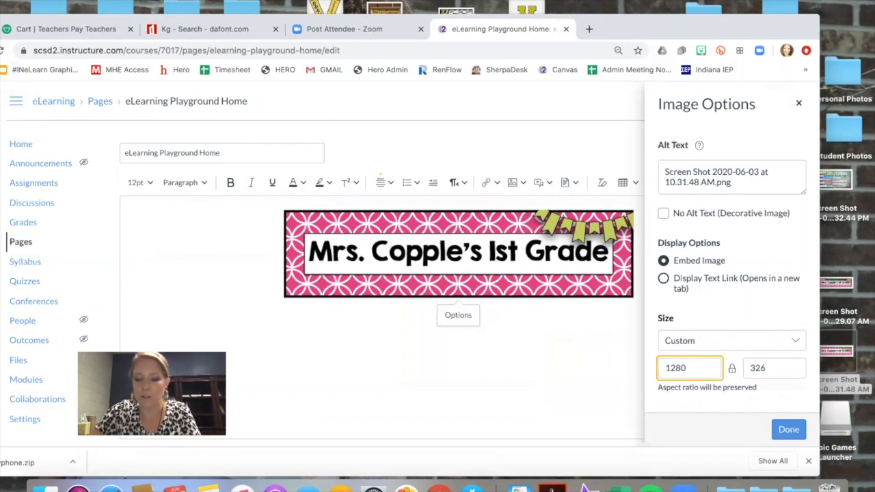
click(771, 369)
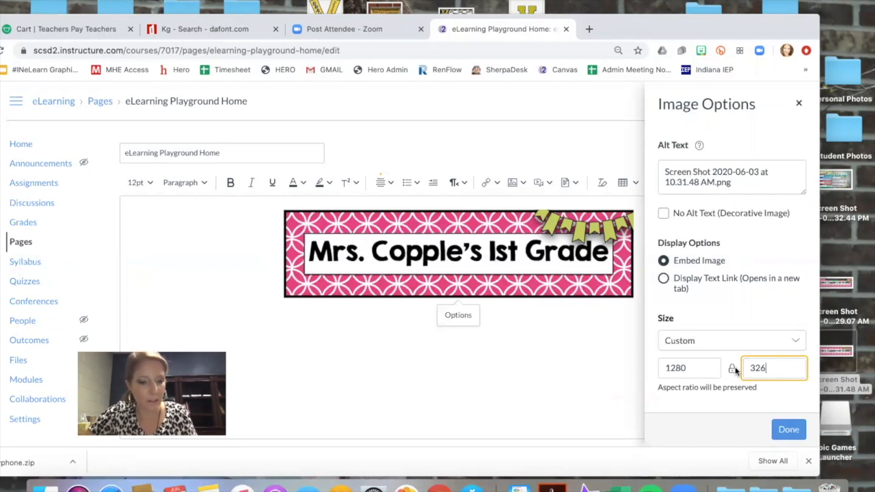
click(785, 429)
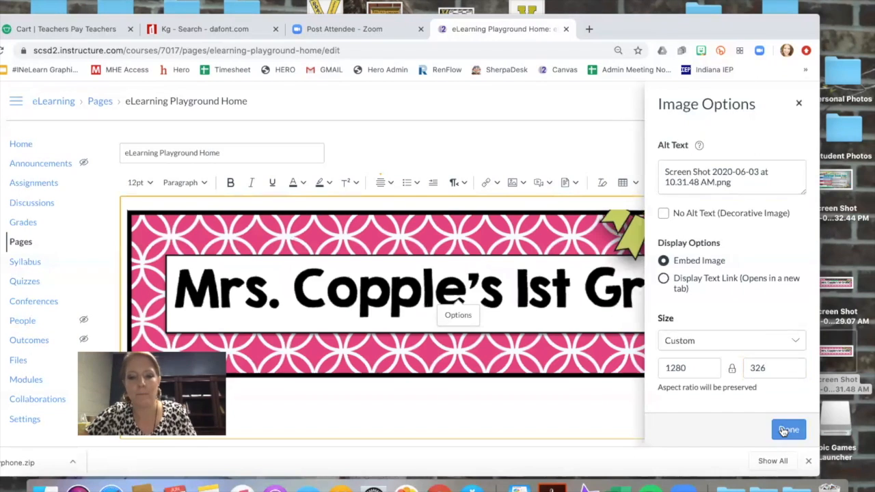
Start a new line below the banner image.
scroll(689, 421, down, 1)
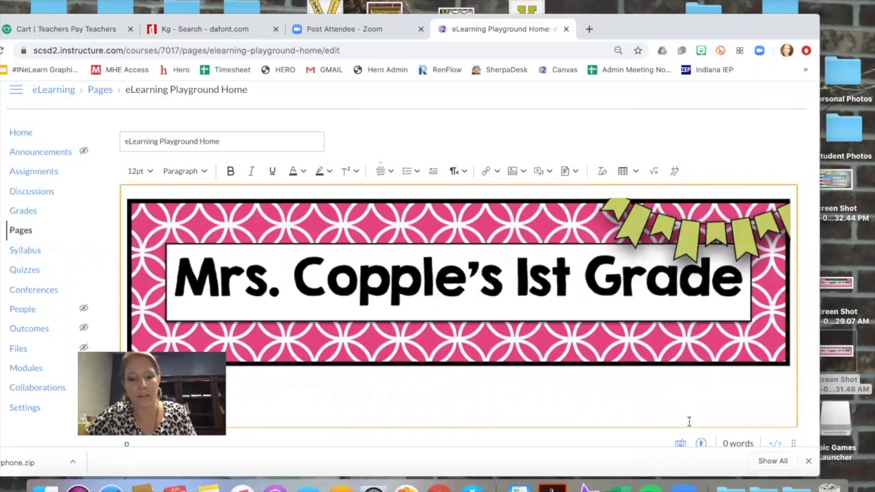
scroll(689, 421, down, 3)
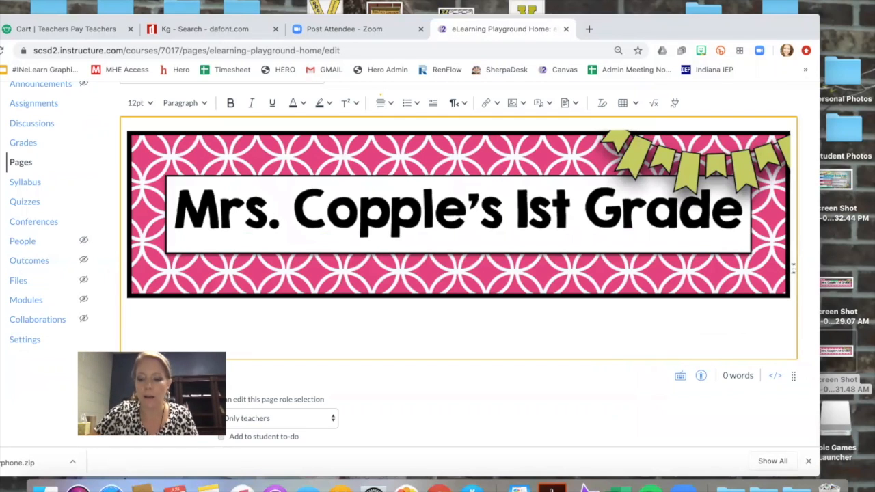
key(Return)
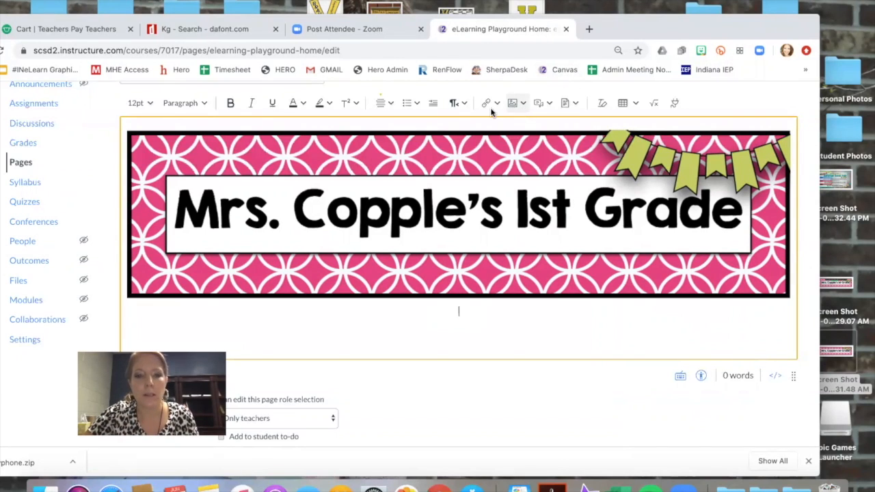
Insert a table with one row and four columns below the banner and delete it.
click(633, 103)
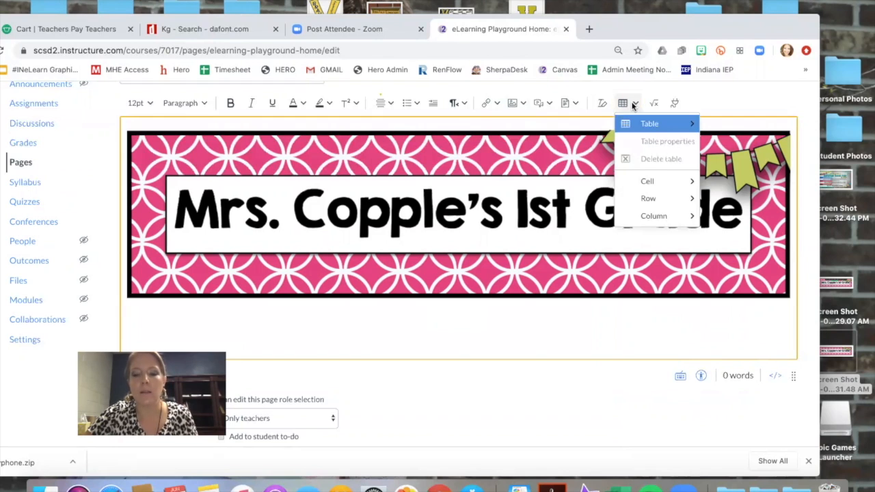
mouse_move(643, 126)
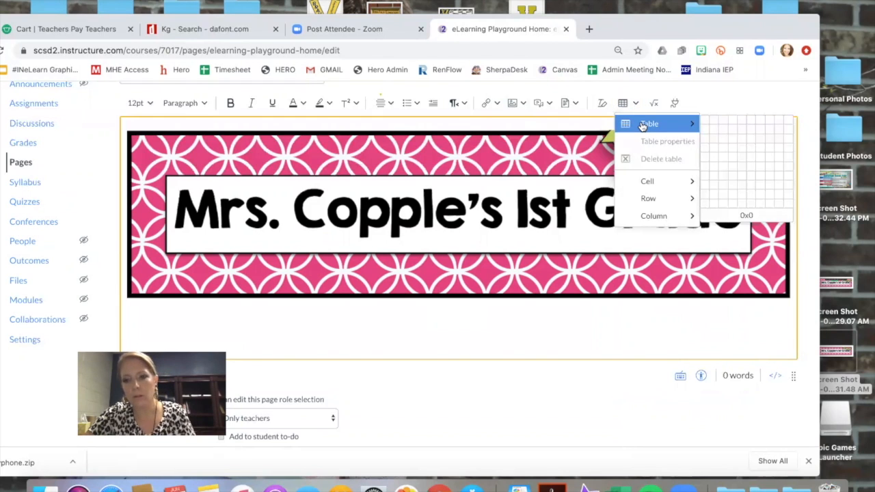
click(731, 121)
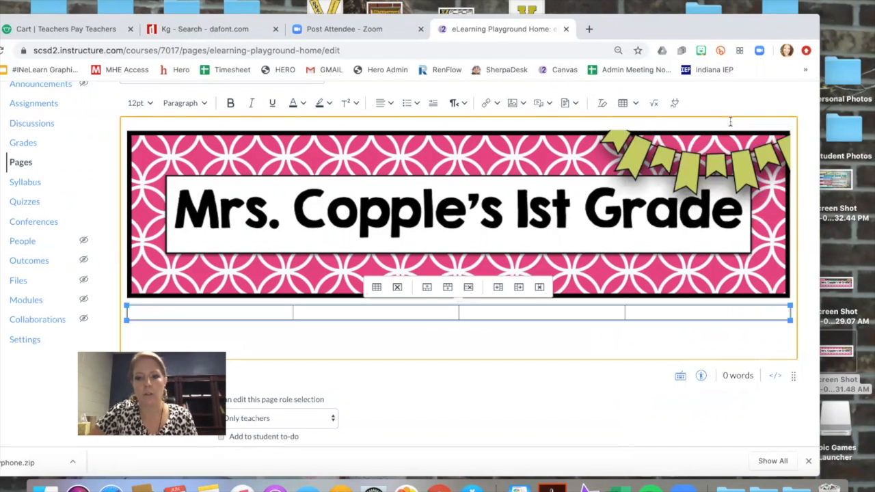
click(507, 312)
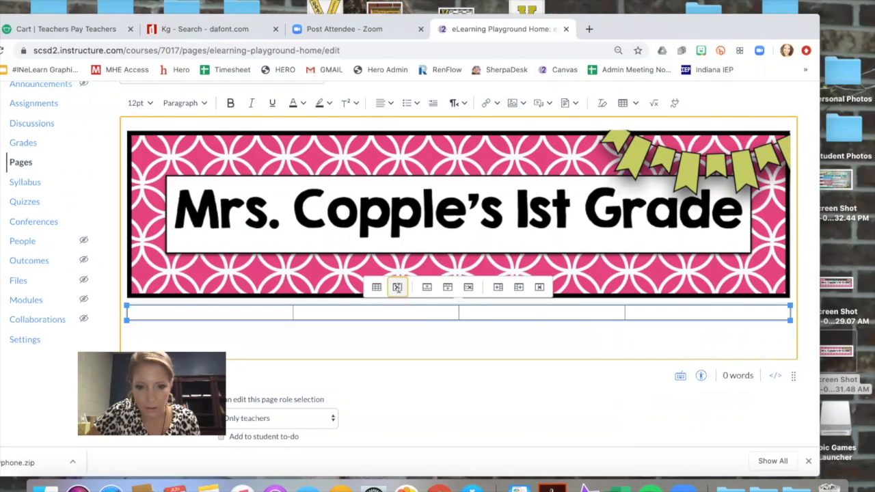
click(397, 288)
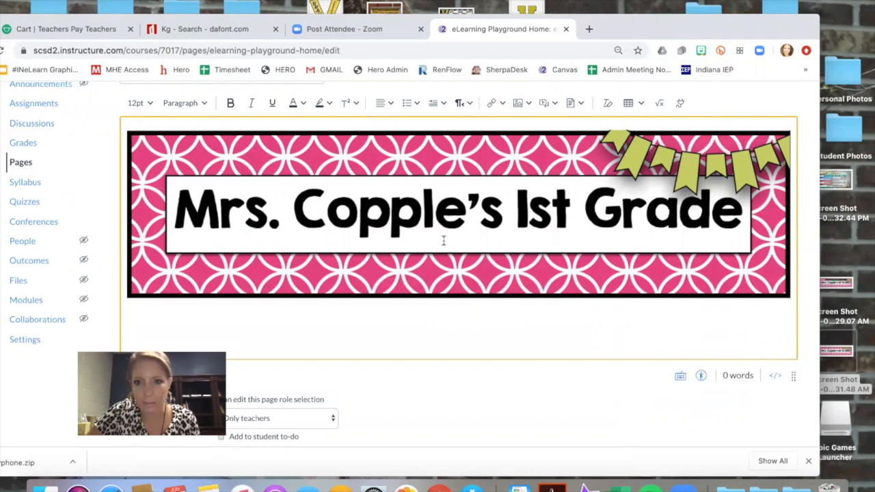
Insert a table with three rows and four columns below the banner and place the cursor in its first row.
click(639, 104)
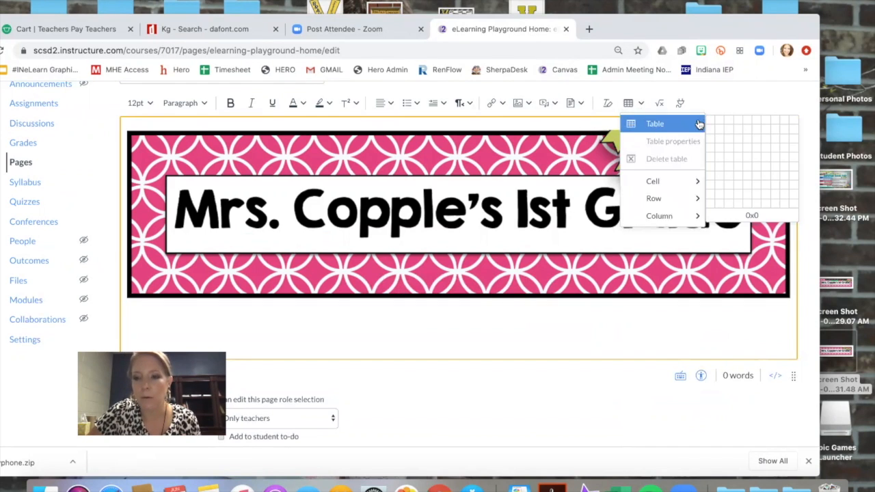
click(738, 135)
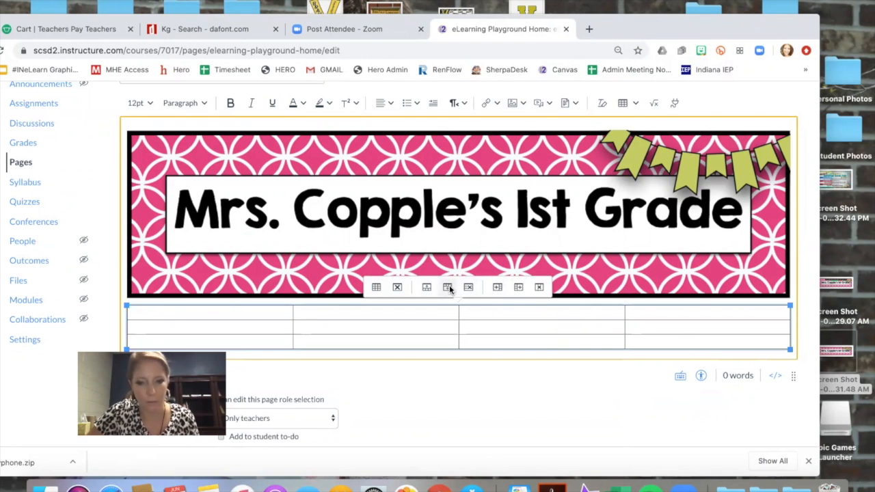
click(246, 312)
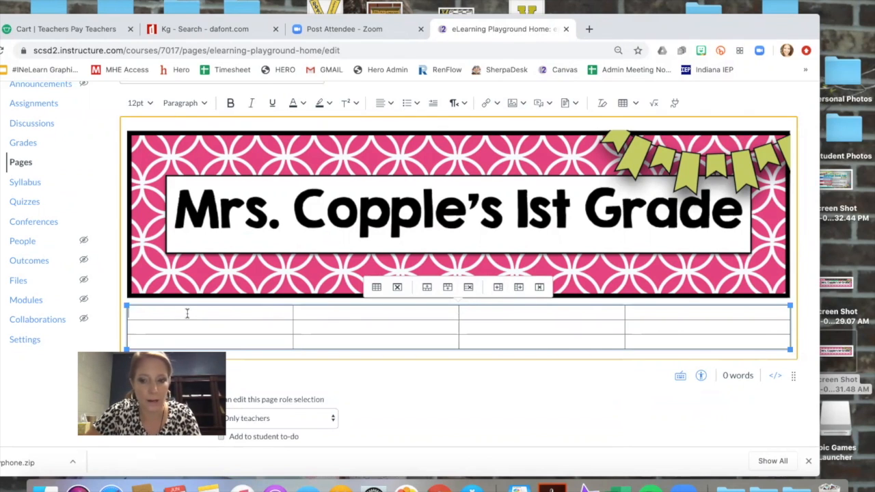
Select the cells of the table below the banner and center-align their content.
shift+click(671, 342)
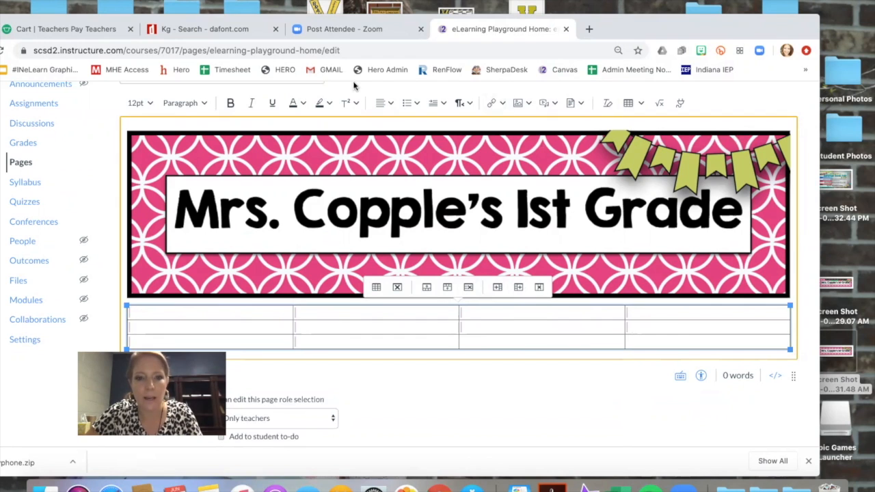
click(389, 105)
click(419, 128)
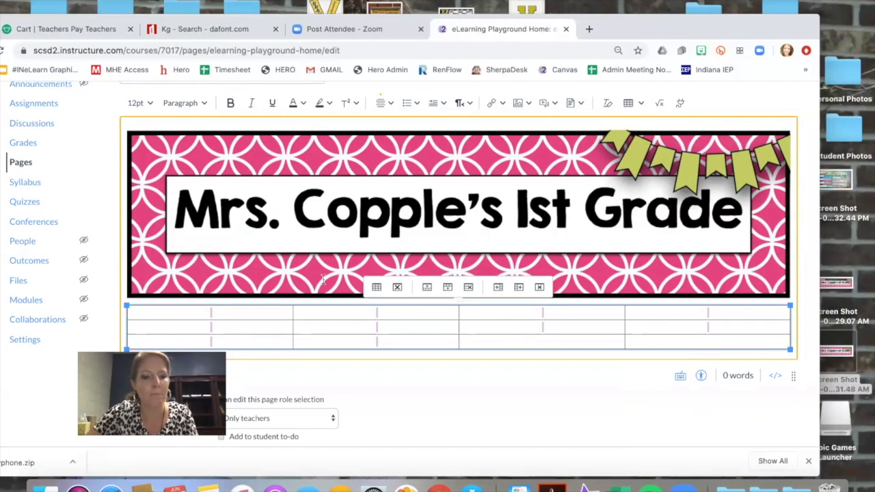
Start an image upload from the computer for the table's first cell and browse to the Desktop — iCloud folder.
click(244, 315)
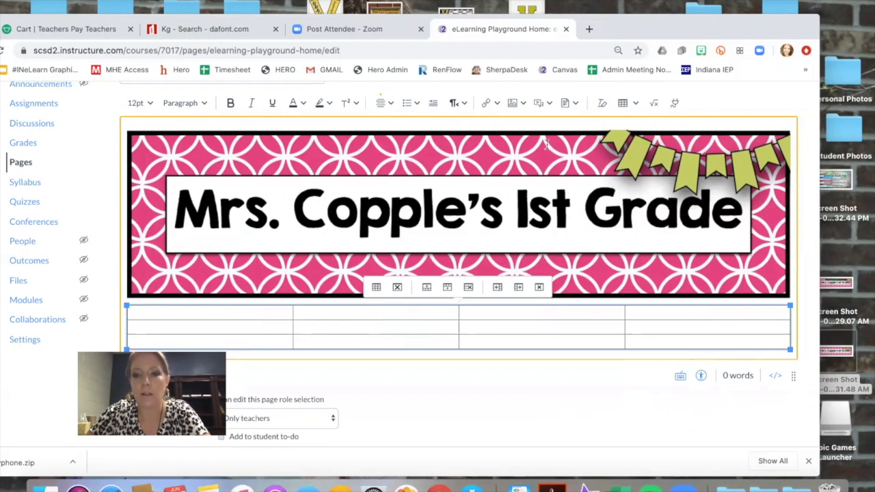
click(521, 103)
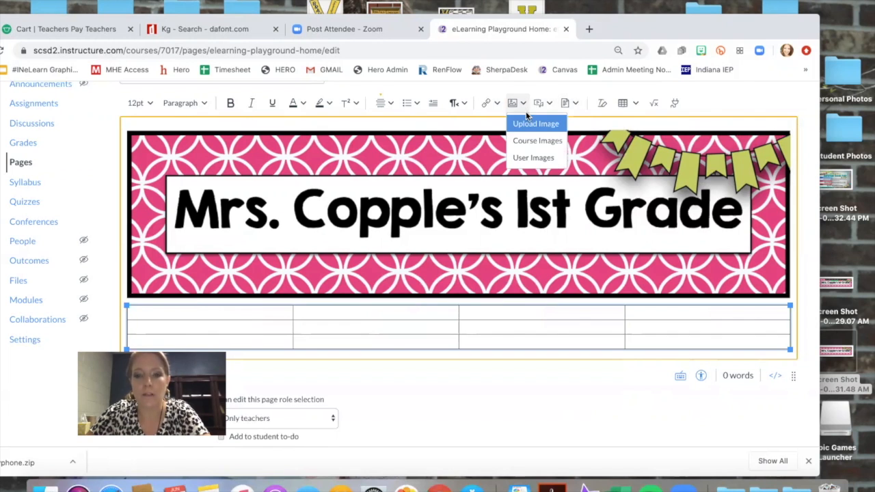
click(530, 125)
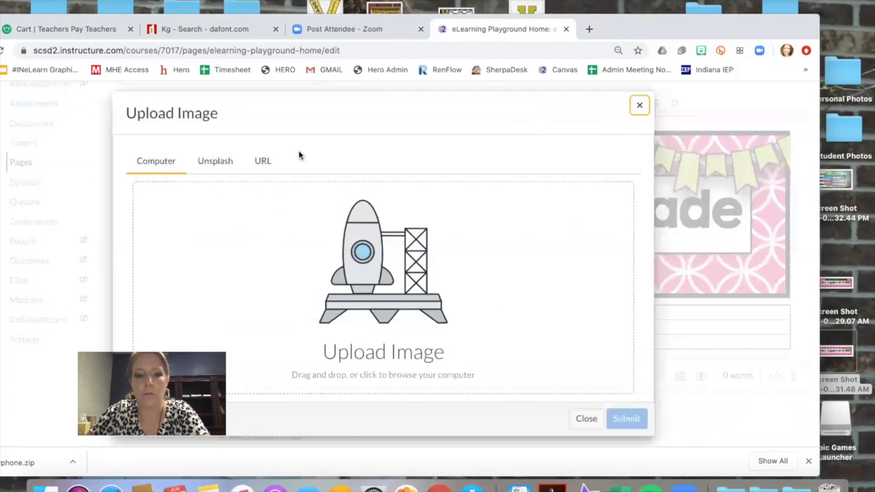
click(349, 285)
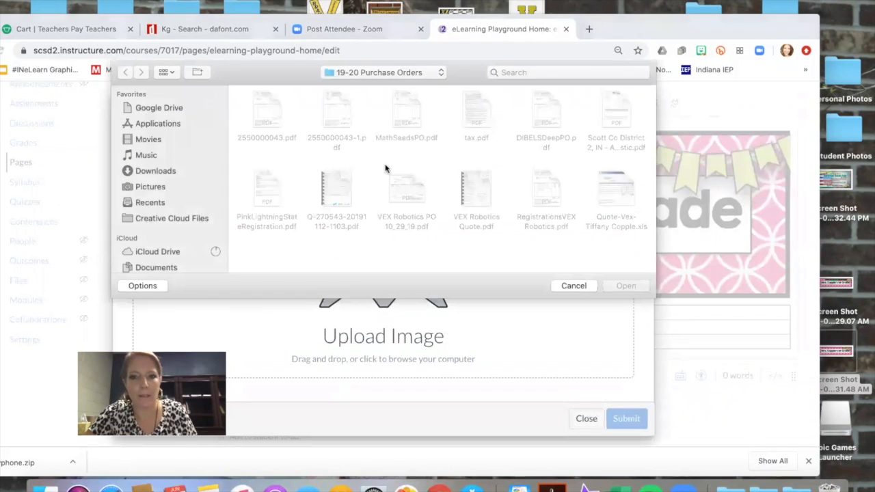
click(382, 72)
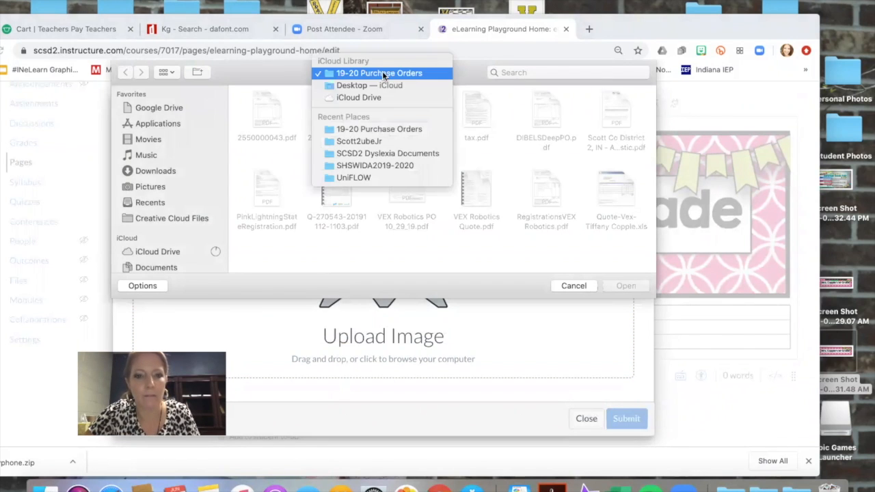
click(374, 86)
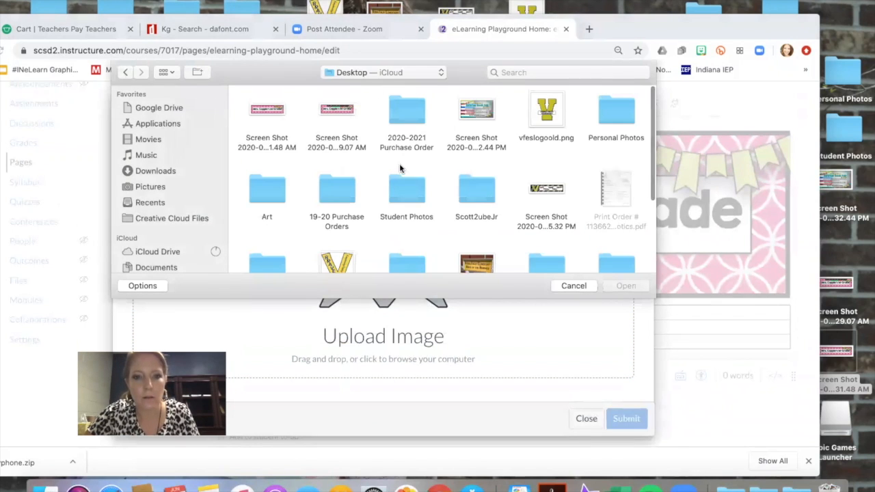
Choose VFESLogo.png and submit it to insert the school logo in the table's first cell.
scroll(485, 149, down, 2)
scroll(485, 149, down, 5)
scroll(484, 149, up, 2)
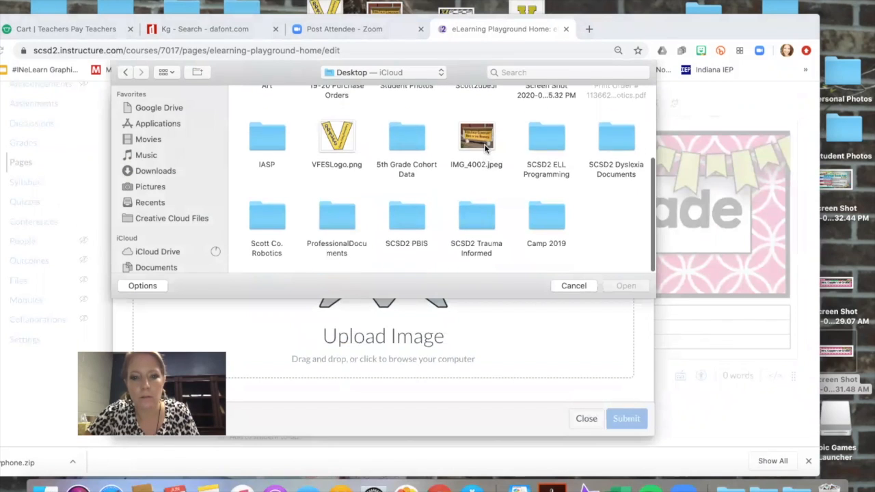
scroll(484, 149, up, 3)
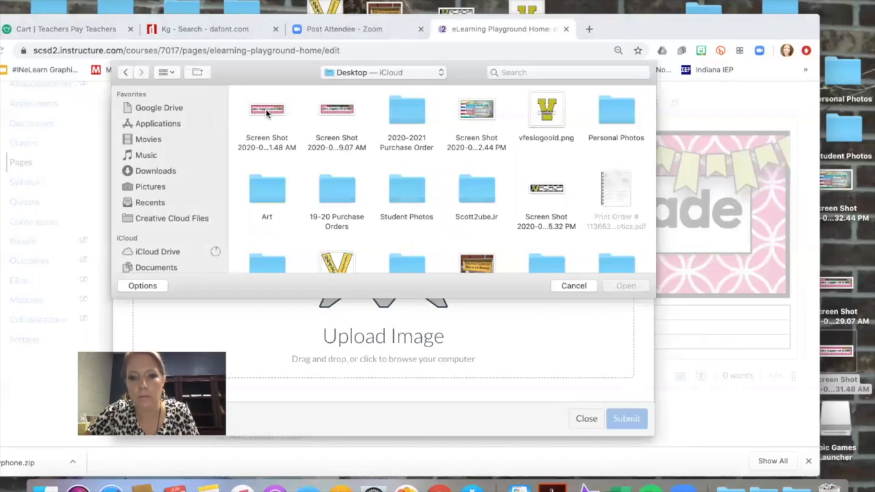
click(546, 112)
scroll(362, 228, down, 2)
click(338, 202)
click(631, 285)
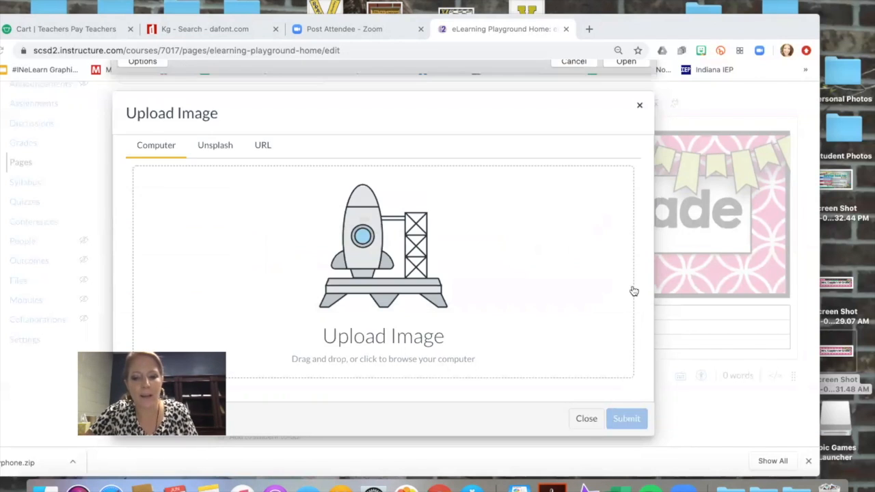
click(626, 417)
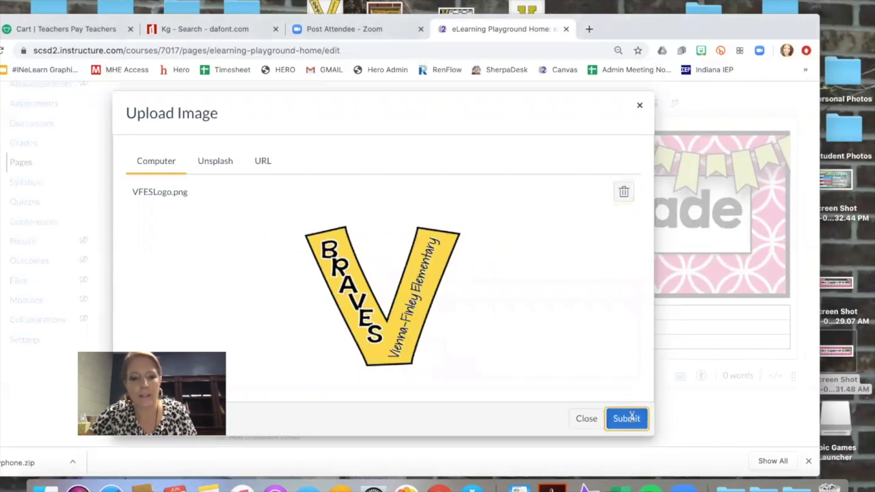
scroll(446, 333, down, 1)
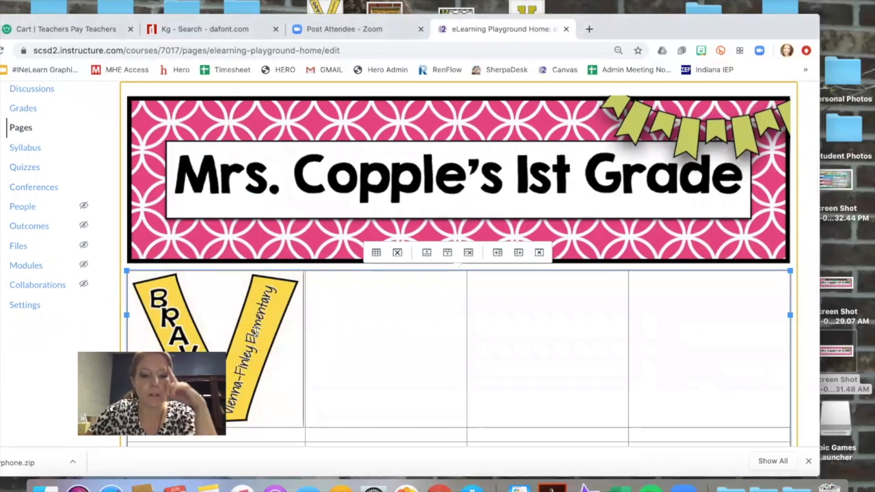
click(260, 332)
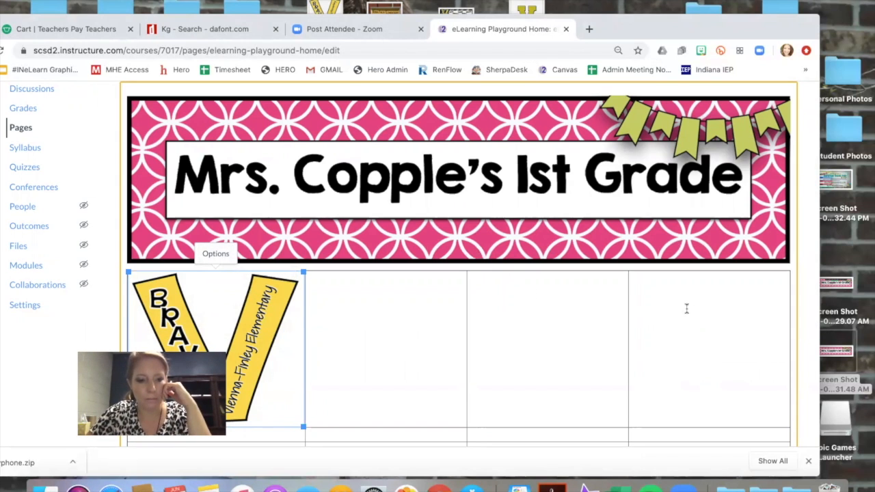
scroll(686, 309, down, 3)
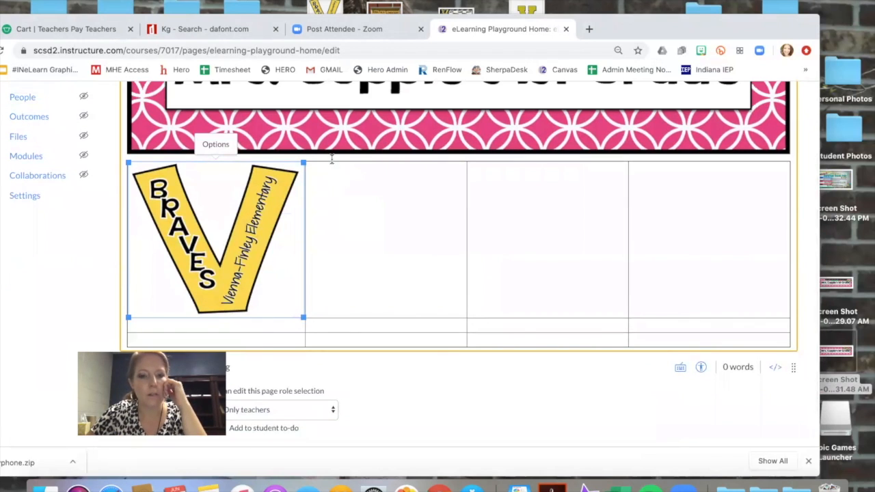
Set the border style of the logo table to None in its advanced table properties.
click(332, 159)
click(319, 160)
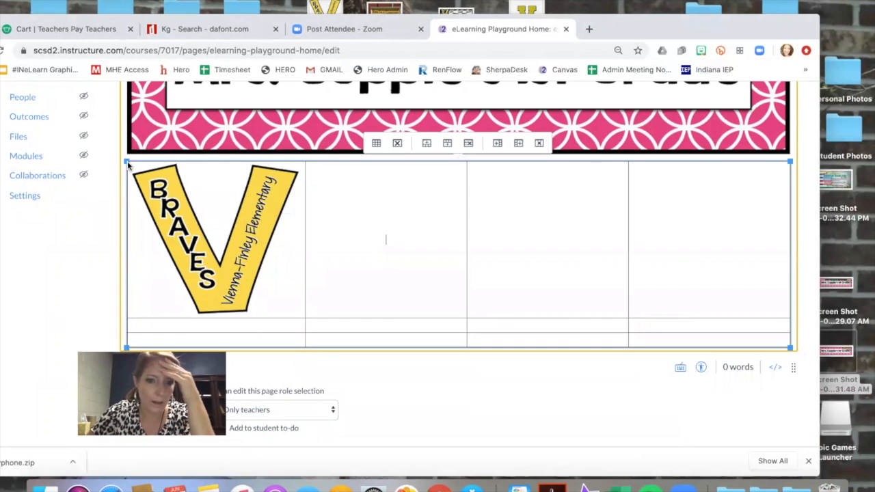
scroll(244, 195, down, 2)
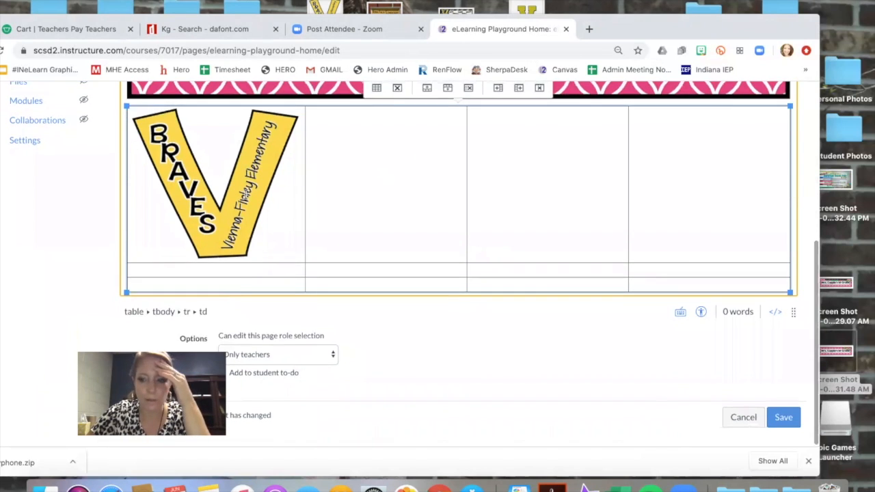
scroll(244, 195, up, 2)
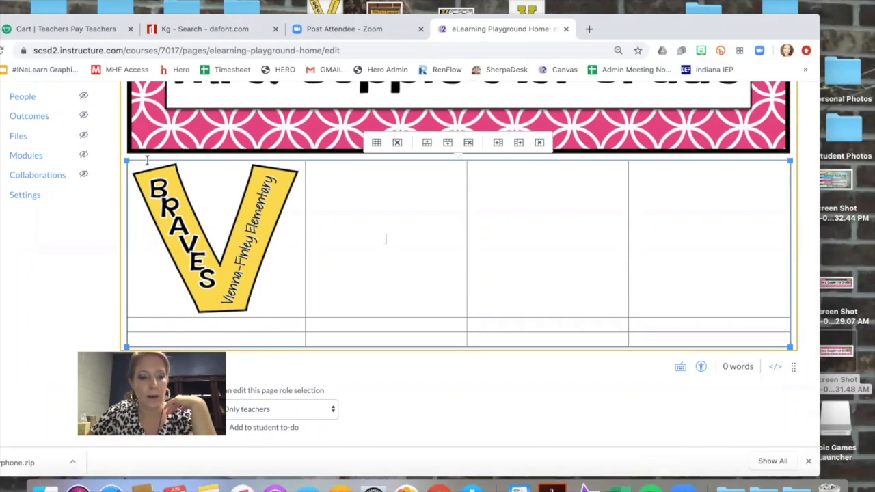
click(169, 164)
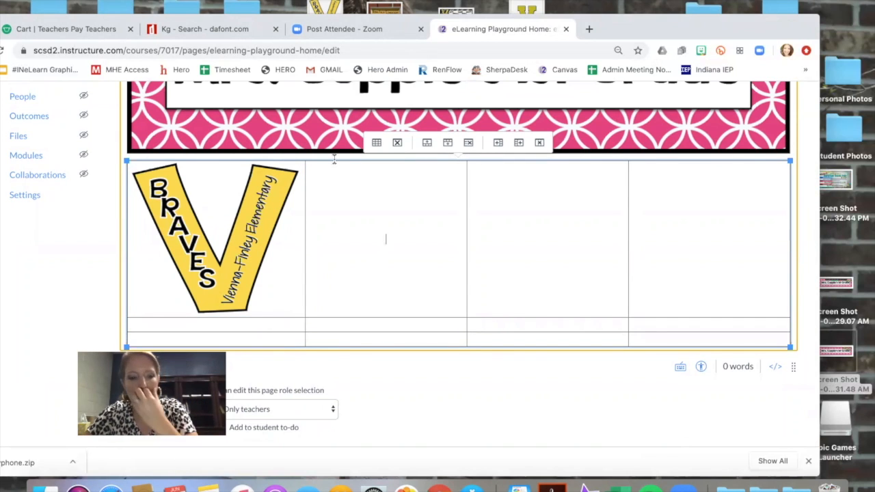
scroll(342, 161, up, 2)
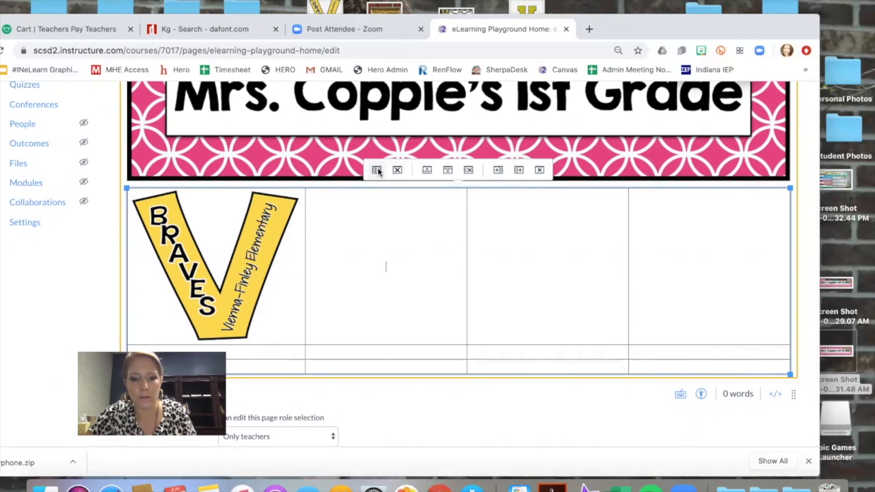
click(376, 170)
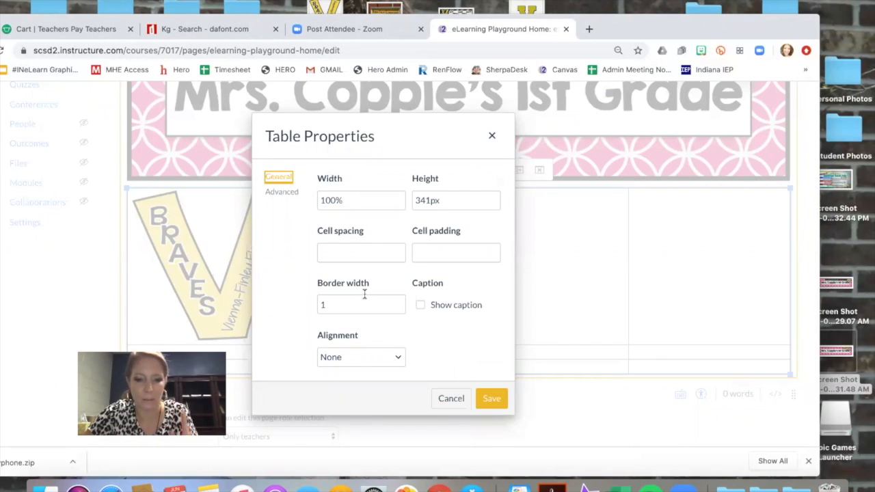
click(284, 196)
click(344, 206)
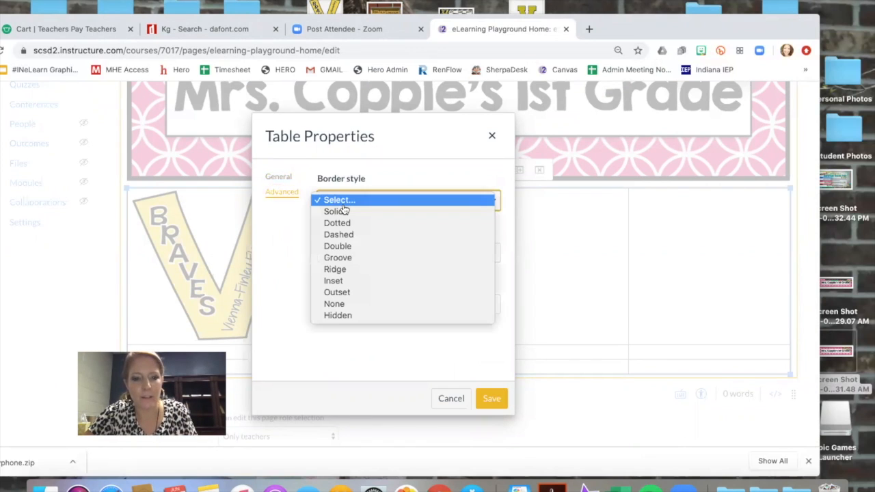
click(340, 305)
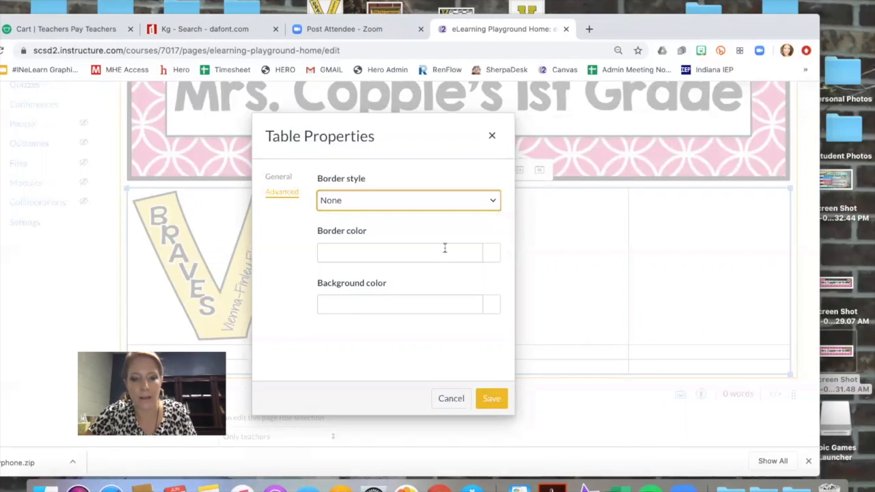
click(493, 401)
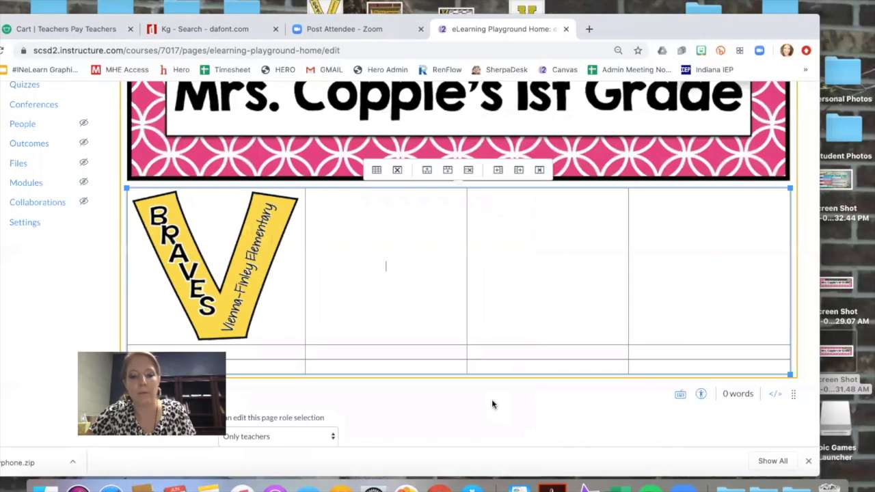
Save the home page and check how the table's borders look on it.
scroll(727, 379, down, 3)
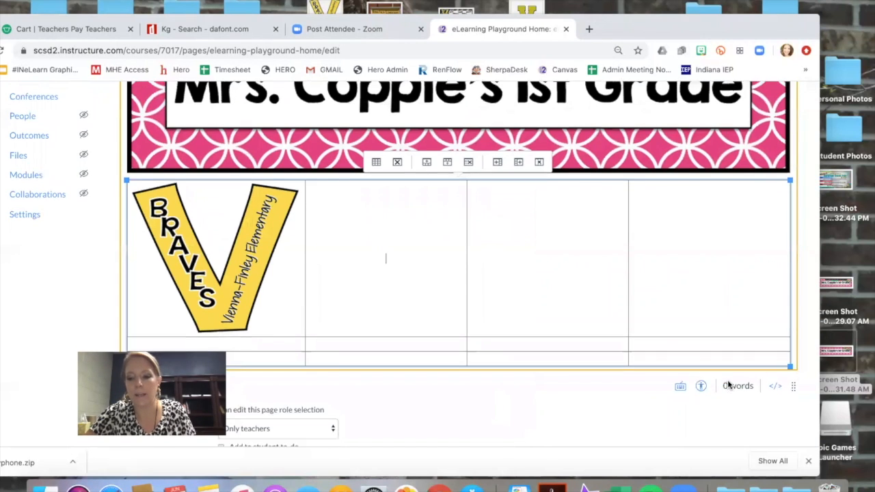
click(784, 417)
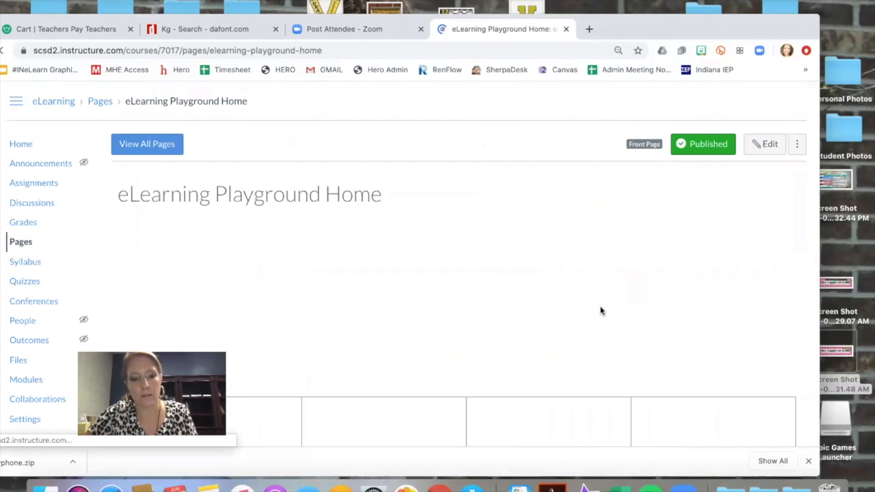
scroll(599, 324, down, 3)
scroll(600, 324, up, 5)
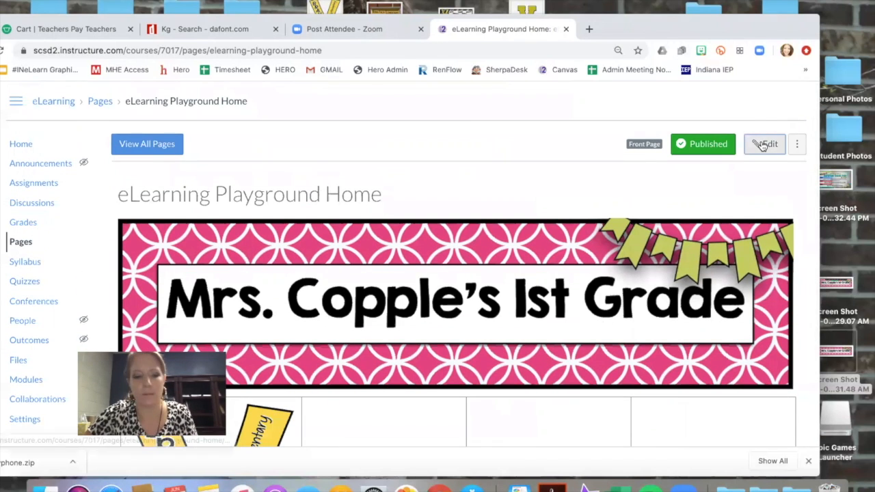
Reopen the home page for editing and place the cursor in the table's first row beside the logo.
click(759, 145)
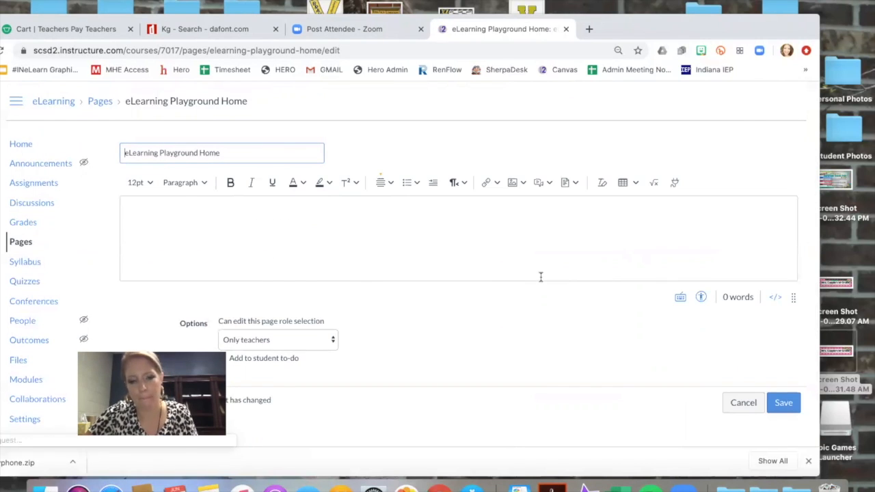
scroll(541, 276, down, 6)
scroll(541, 276, up, 6)
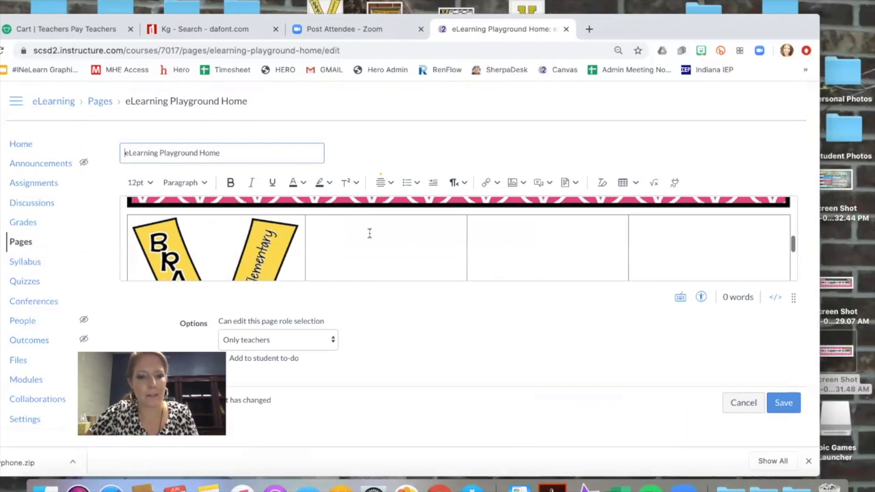
click(347, 215)
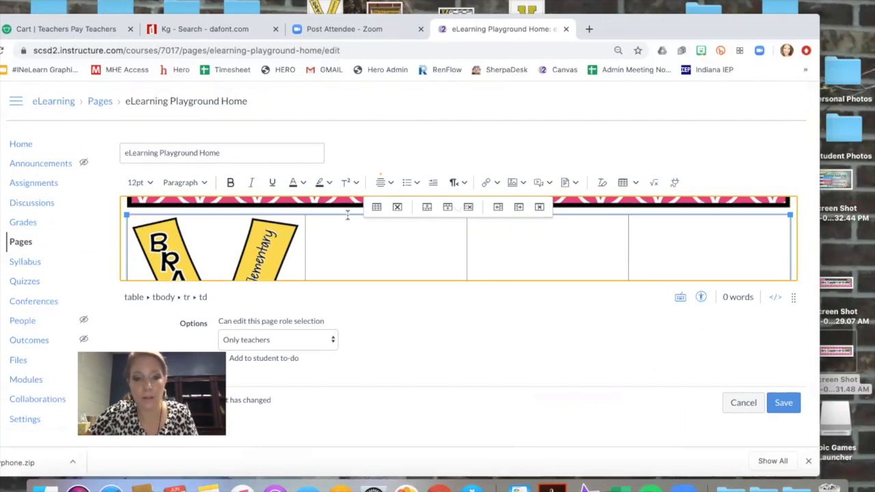
Check the table's border style, clear its border width value and save the table properties.
click(377, 206)
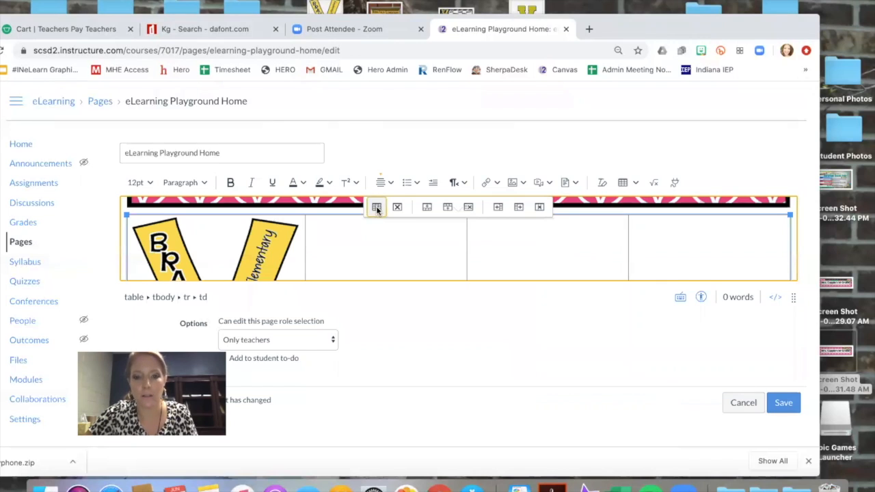
click(287, 194)
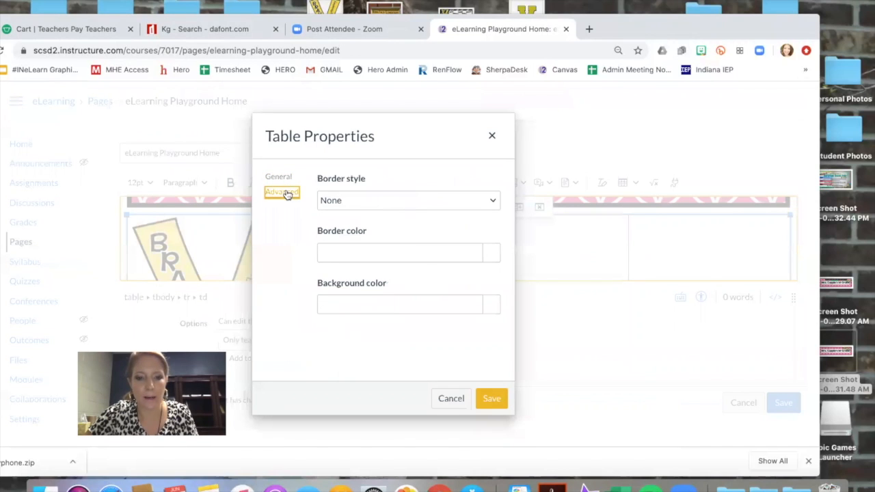
click(332, 203)
click(332, 202)
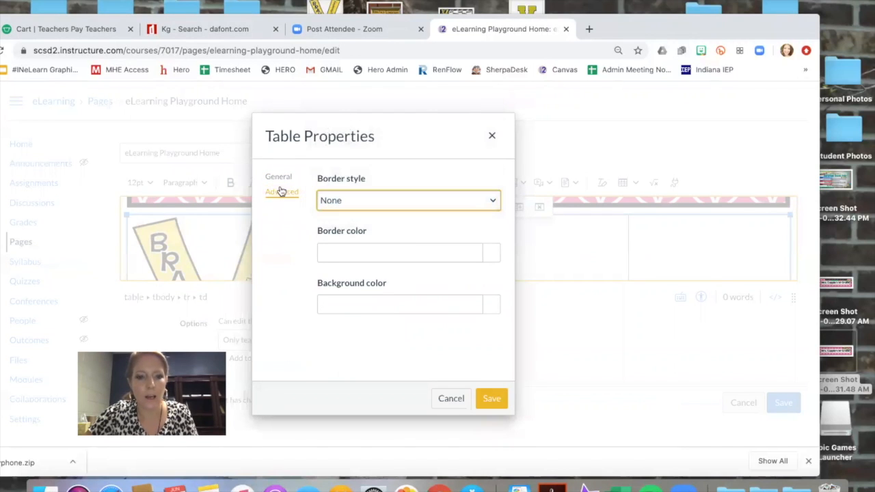
click(278, 176)
click(369, 304)
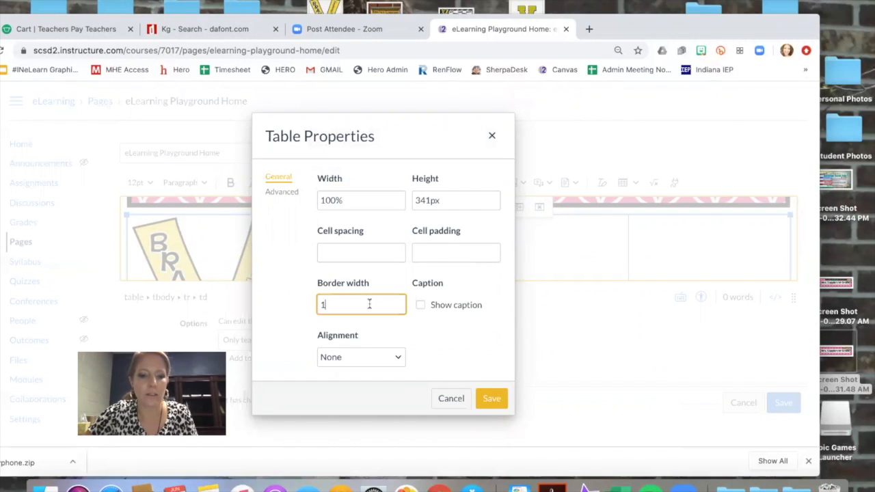
key(BackSpace)
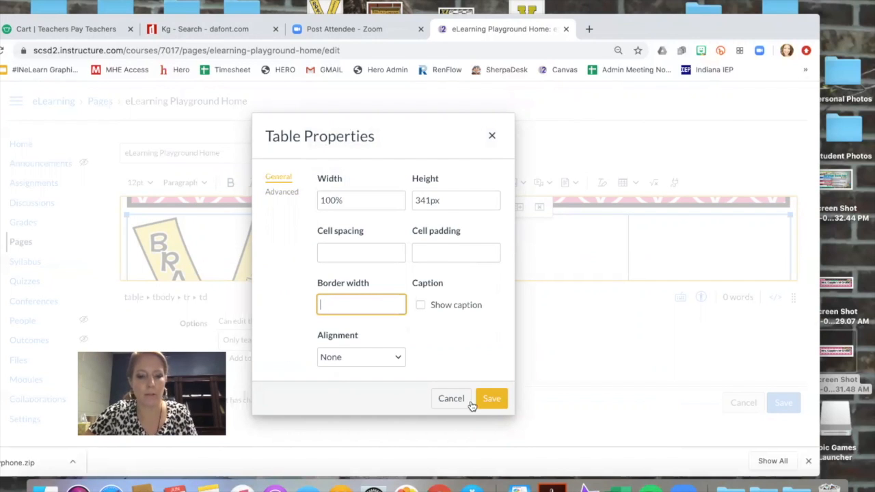
click(491, 399)
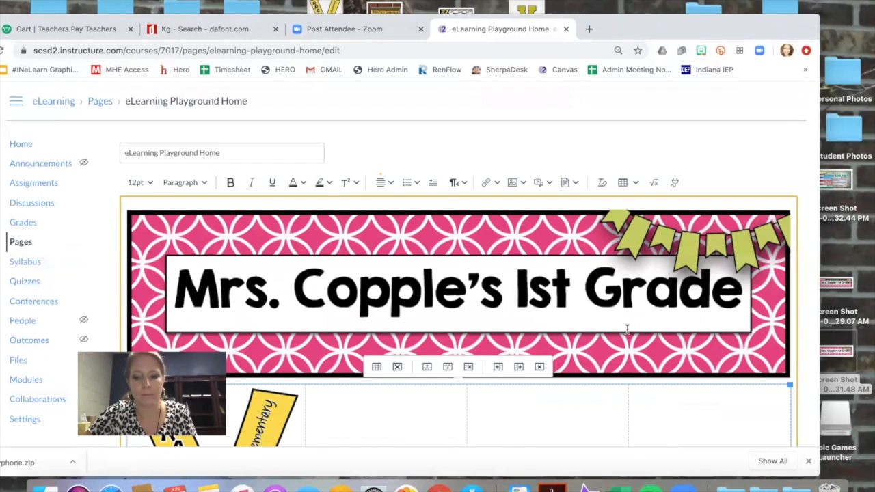
Save the edited home page and view the banner and logo table on it.
scroll(625, 328, down, 5)
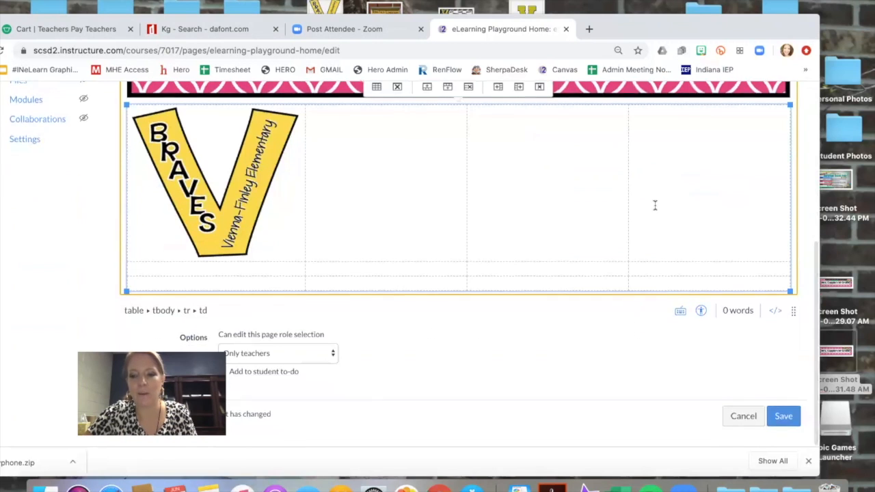
click(784, 417)
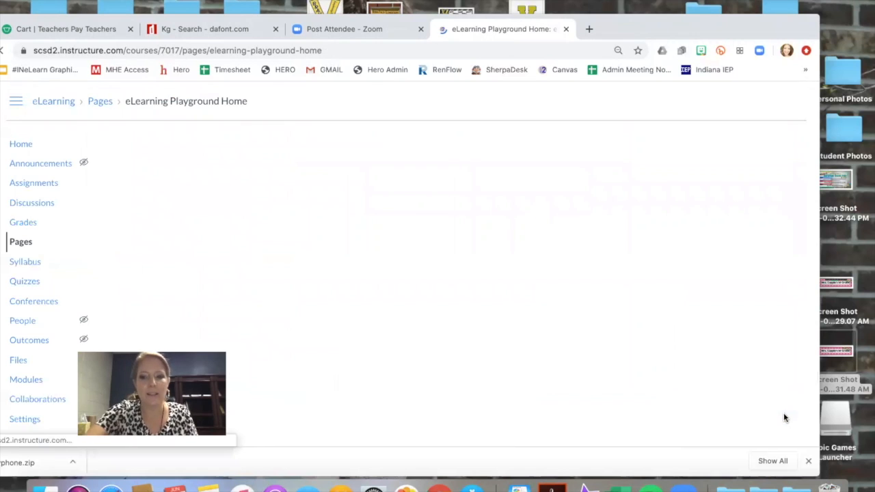
scroll(752, 370, down, 3)
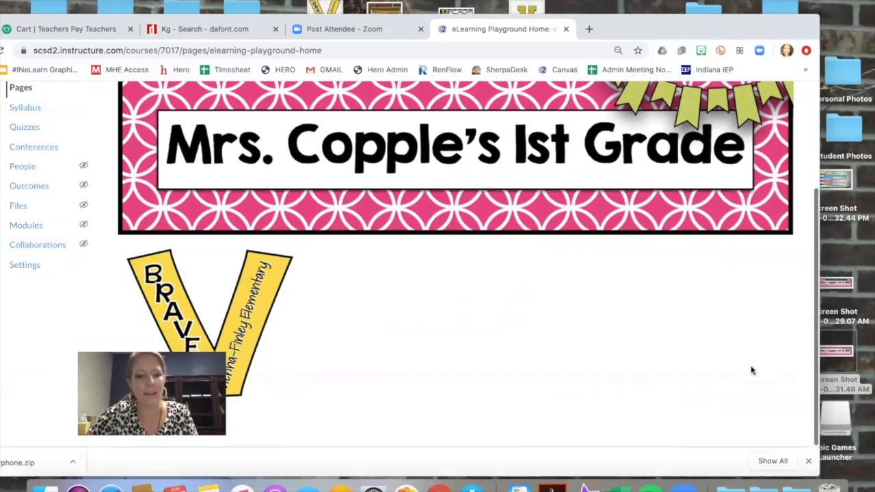